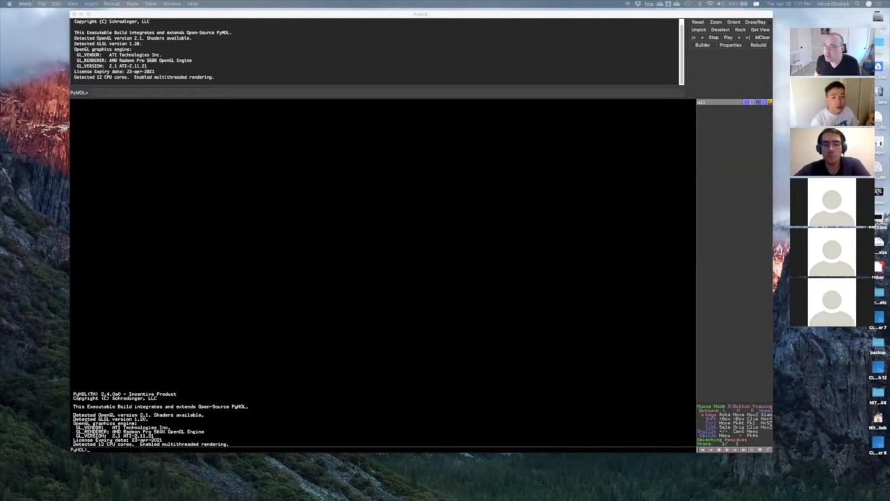
Switch to the Firefox browser and find the entry 1ubq on the RCSB Protein Data Bank website
drag(410, 0, 410, 3)
drag(347, 12, 211, 12)
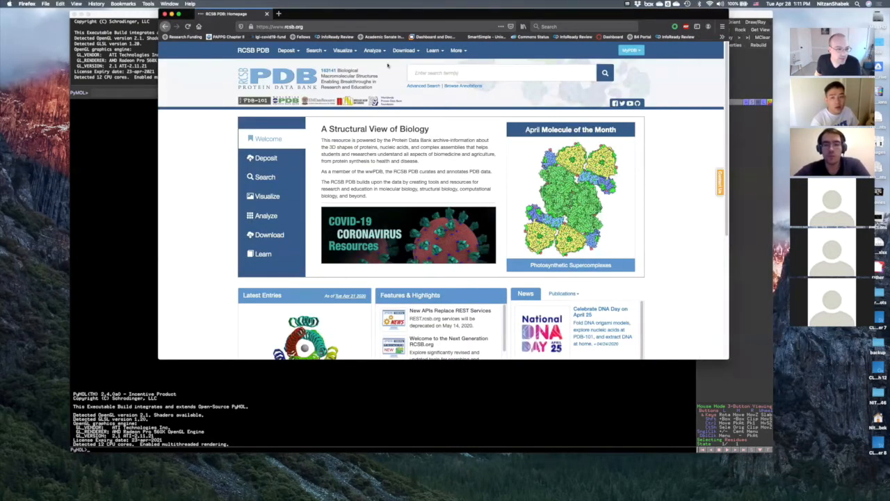
drag(314, 17, 327, 82)
click(572, 139)
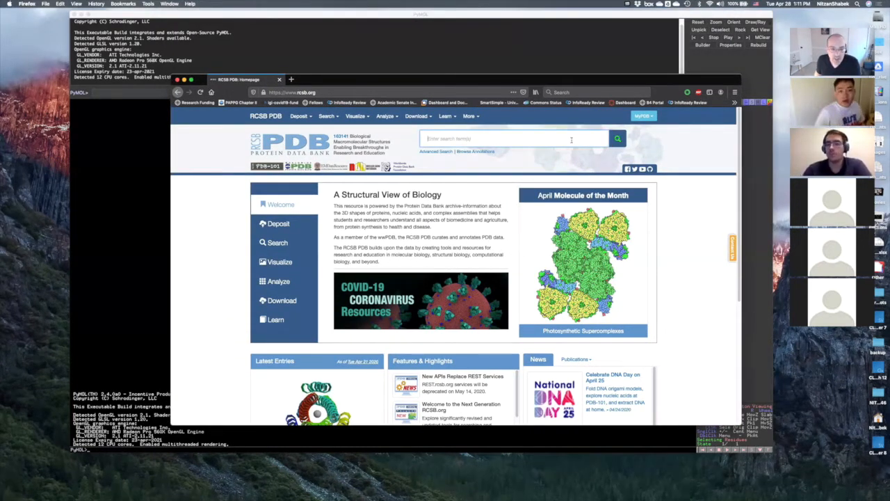
text(1)
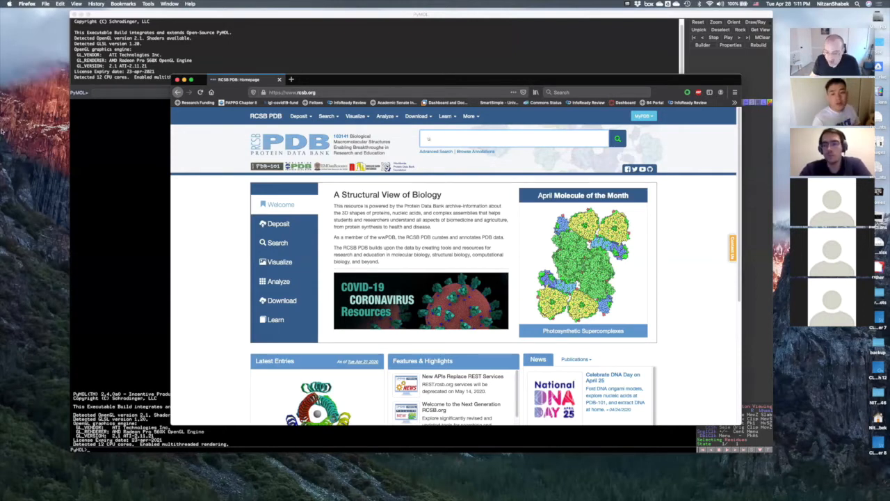
text(u)
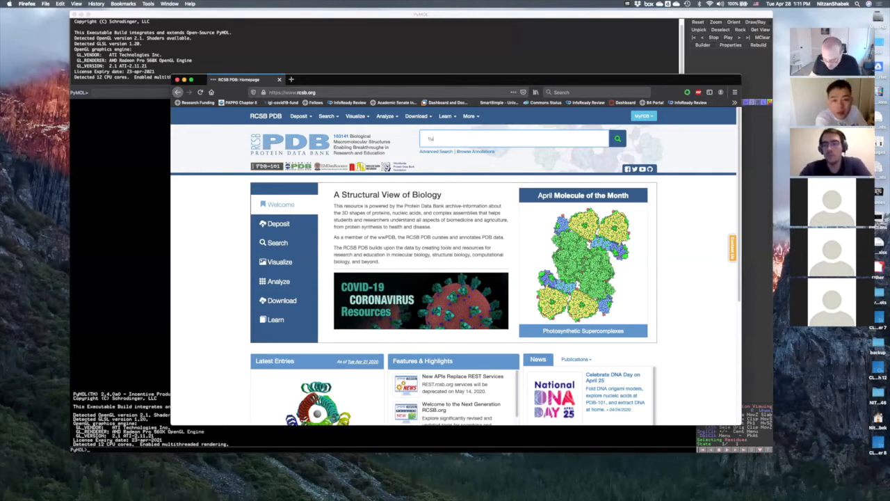
text(bq)
key(Return)
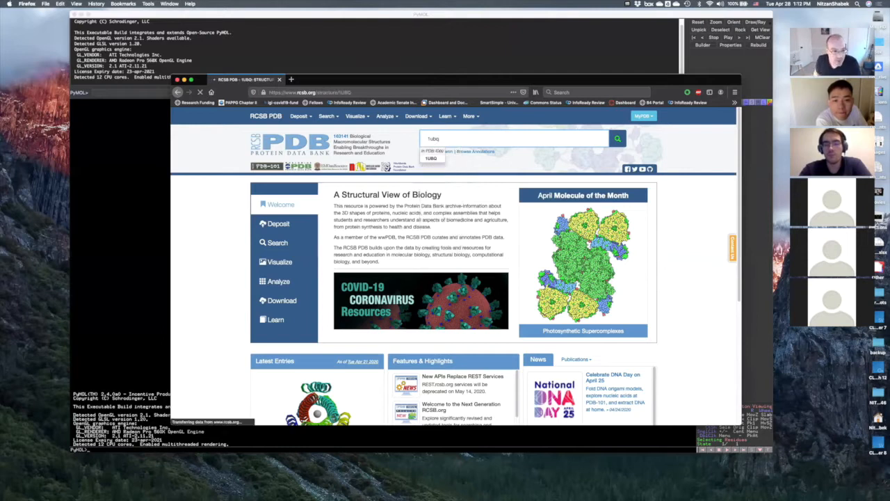
Examine the 1UBQ structure summary page, including the file formats offered for download
scroll(515, 250, down, 2)
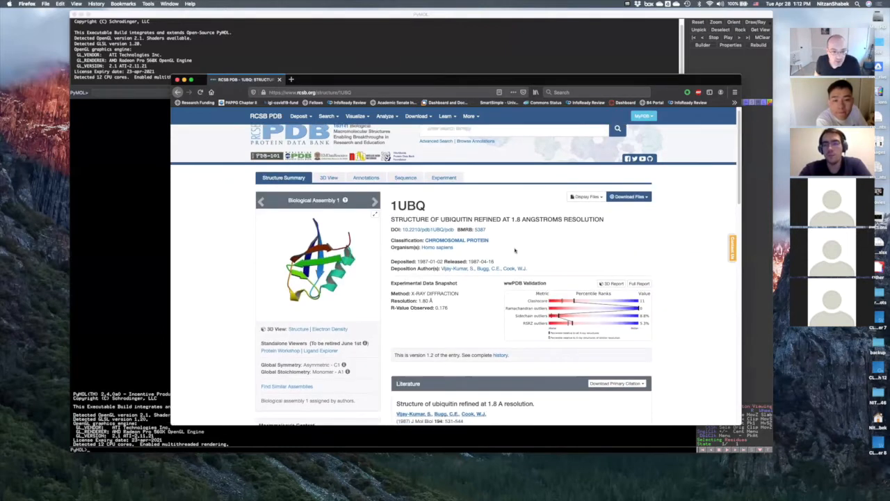
scroll(515, 250, down, 2)
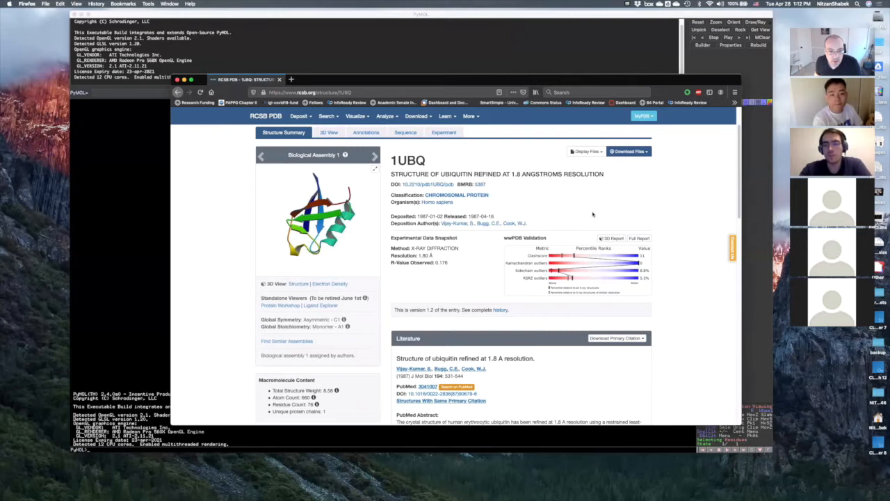
scroll(539, 228, down, 4)
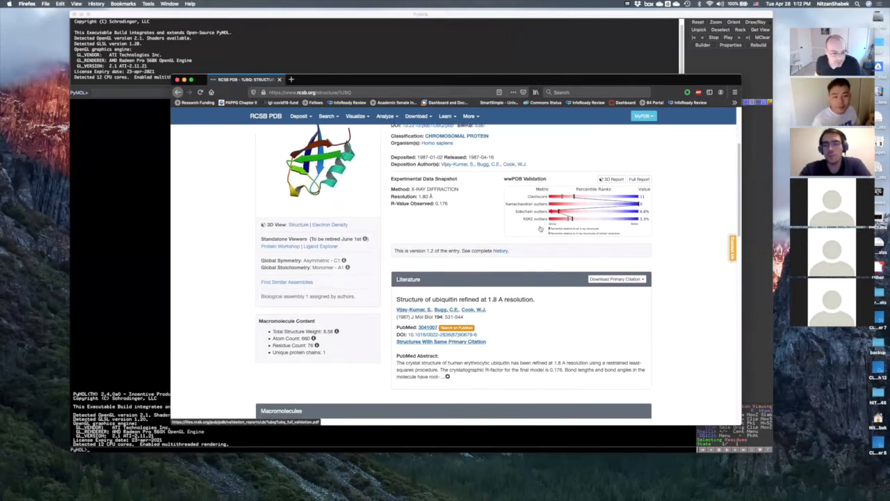
scroll(582, 236, up, 4)
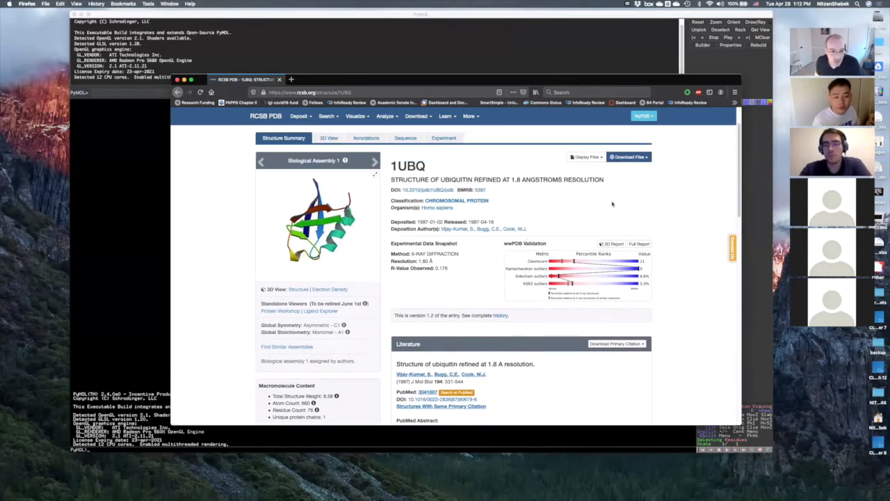
click(643, 158)
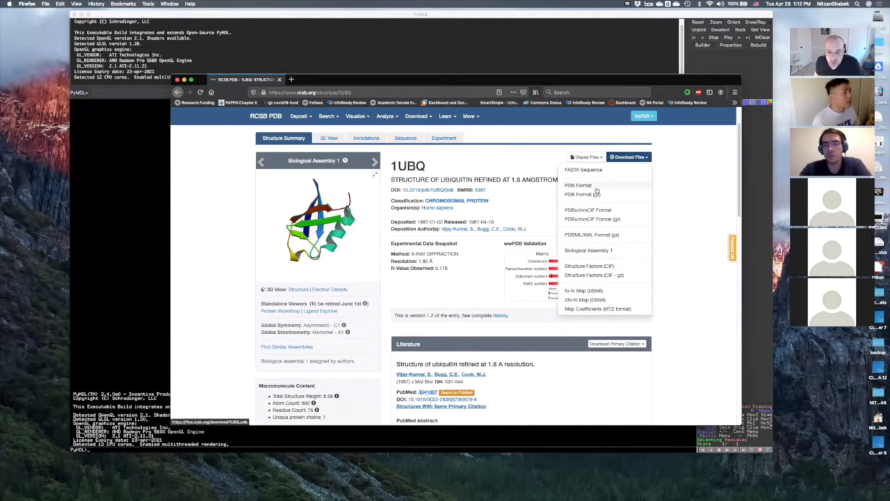
click(667, 201)
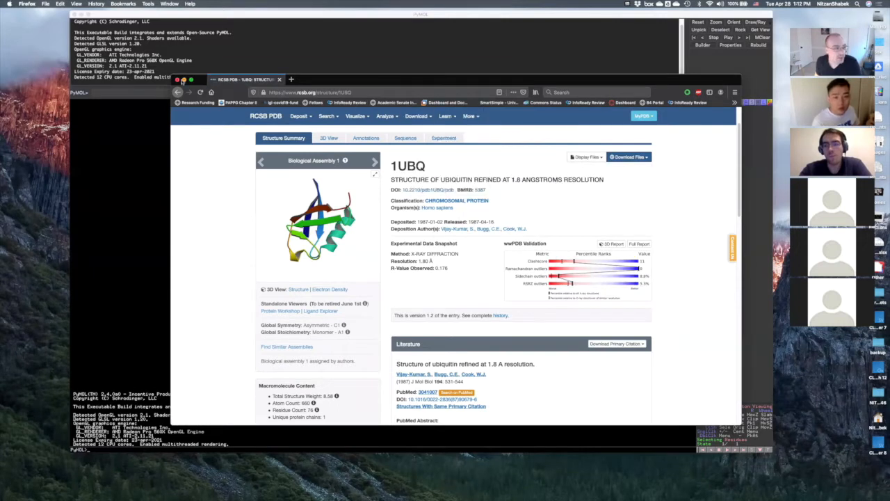
Put the browser window away, switch to PyMOL and review its options for opening a structure file
click(179, 81)
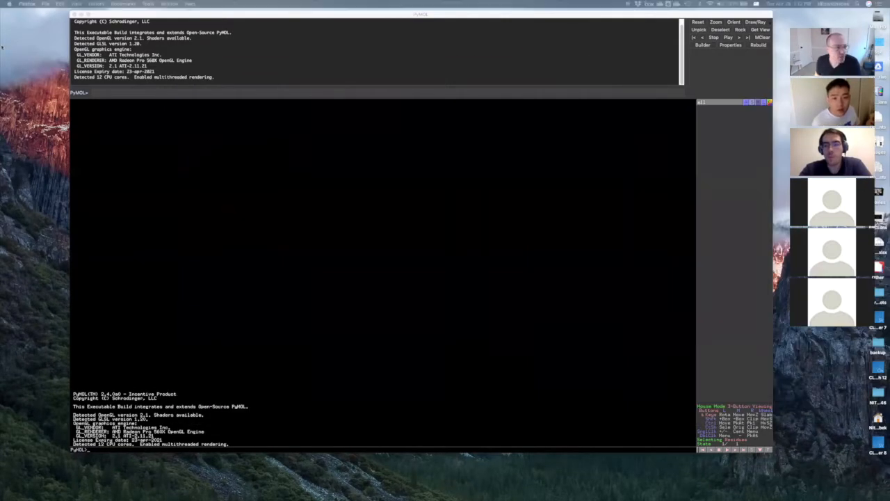
click(46, 4)
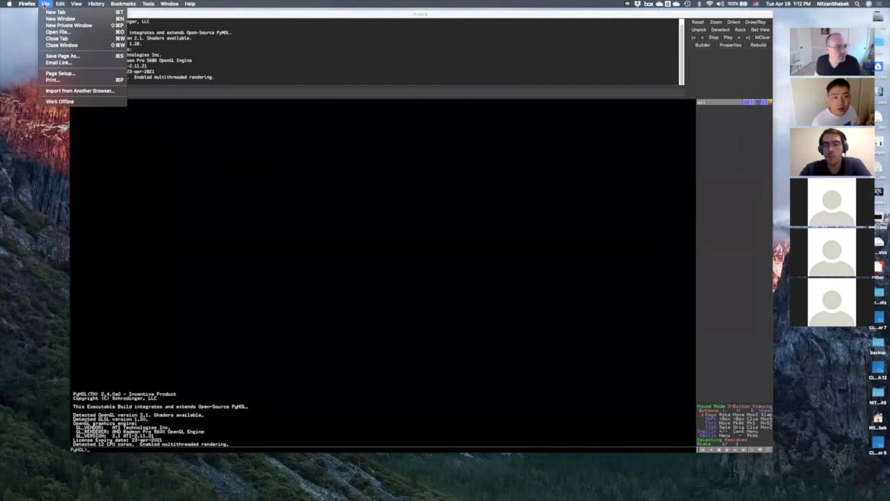
click(45, 5)
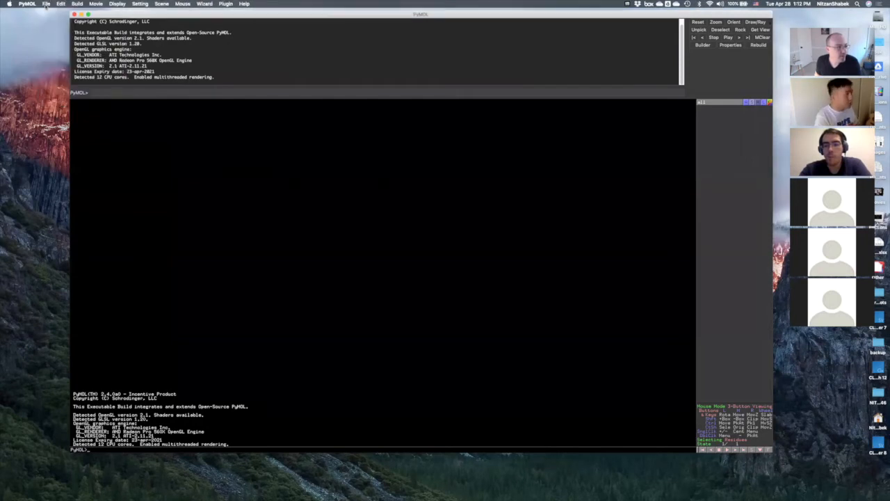
click(46, 4)
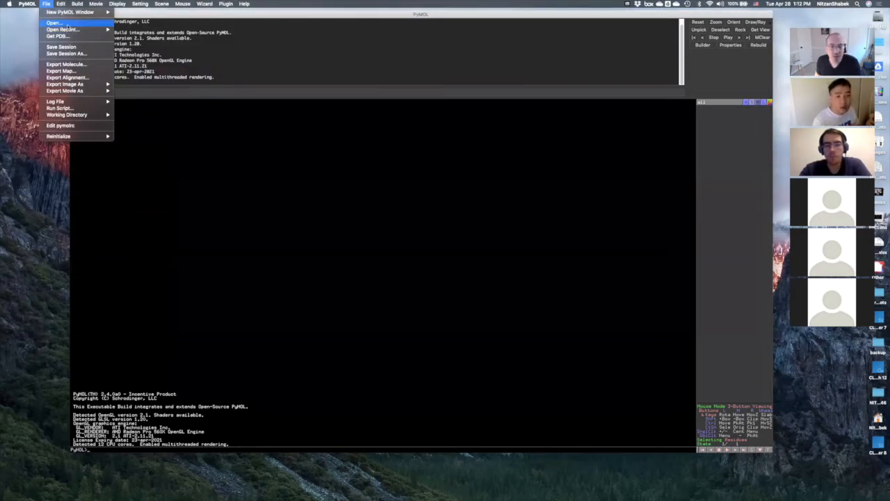
click(379, 171)
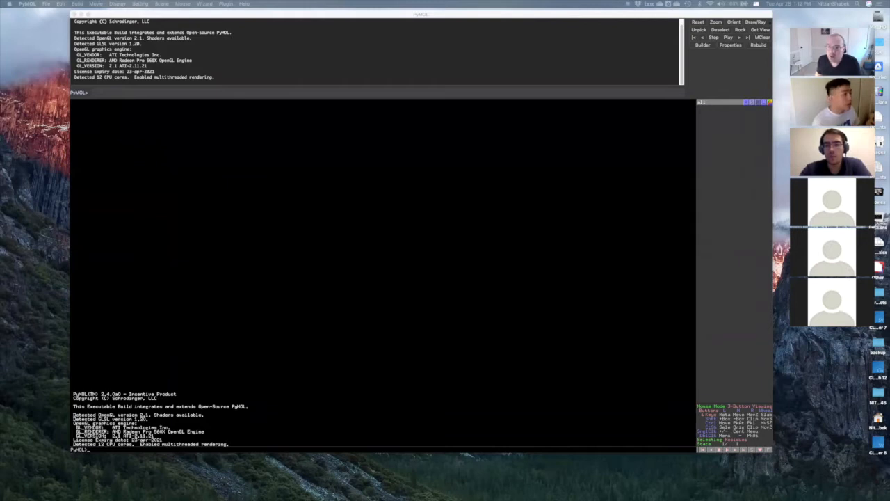
Load the ubiquitin structure from the Protein Data Bank with the command fetch 1ubq and inspect the model
click(404, 94)
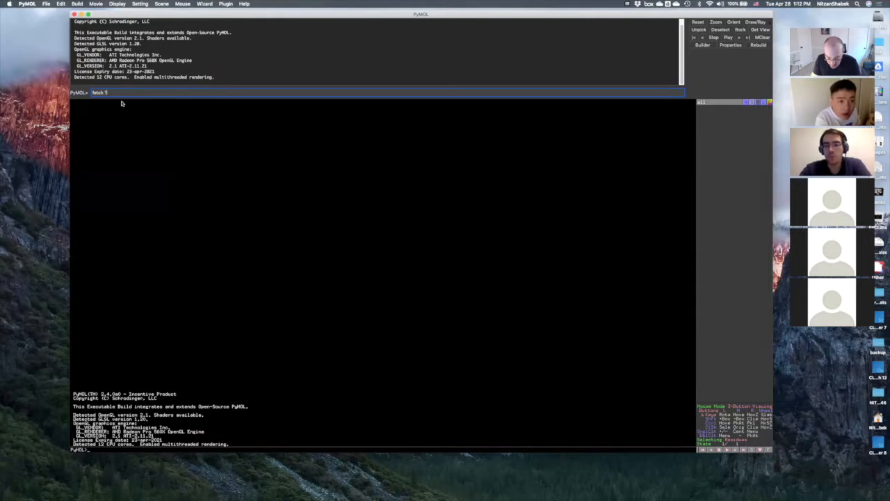
text(ubq)
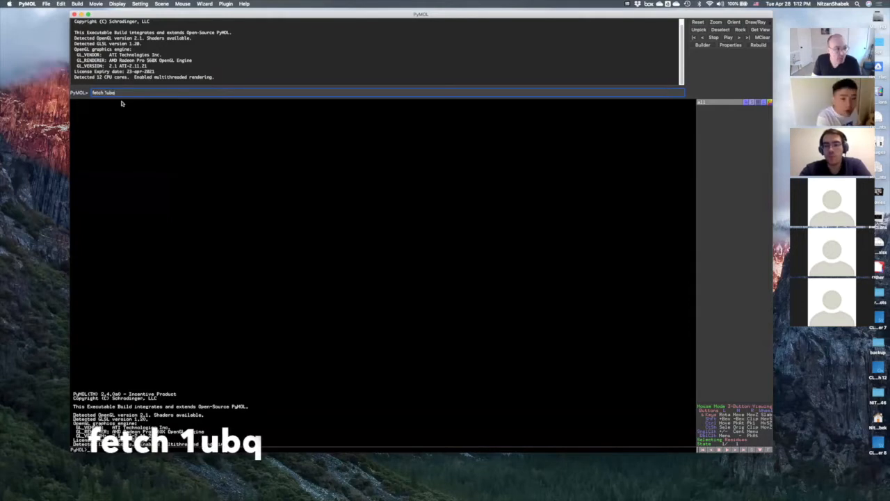
key(Return)
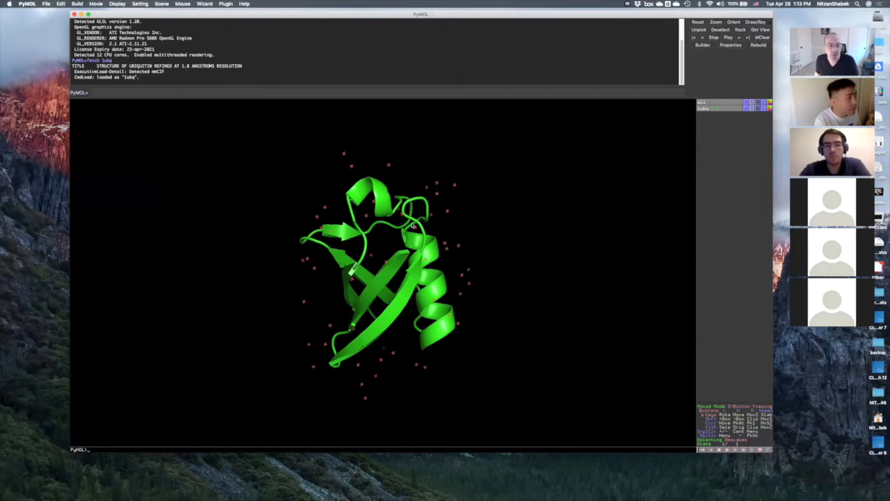
drag(489, 264, 500, 282)
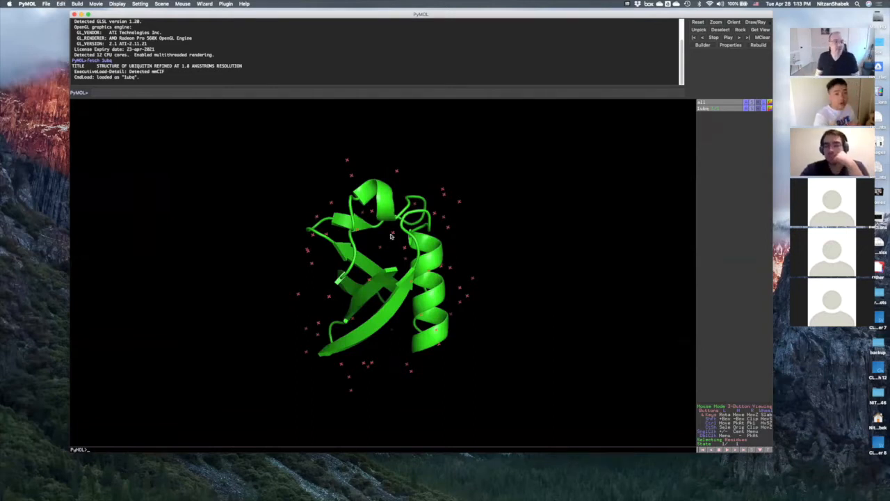
drag(343, 350, 728, 317)
Switch to the Firefox browser and highlight the deposition year and the resolution of the 1UBQ entry
key(super+Tab)
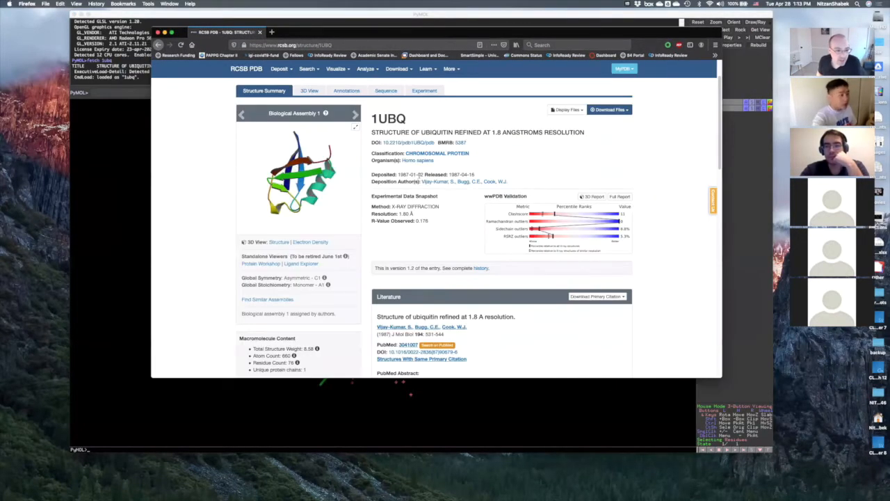
drag(398, 175, 410, 174)
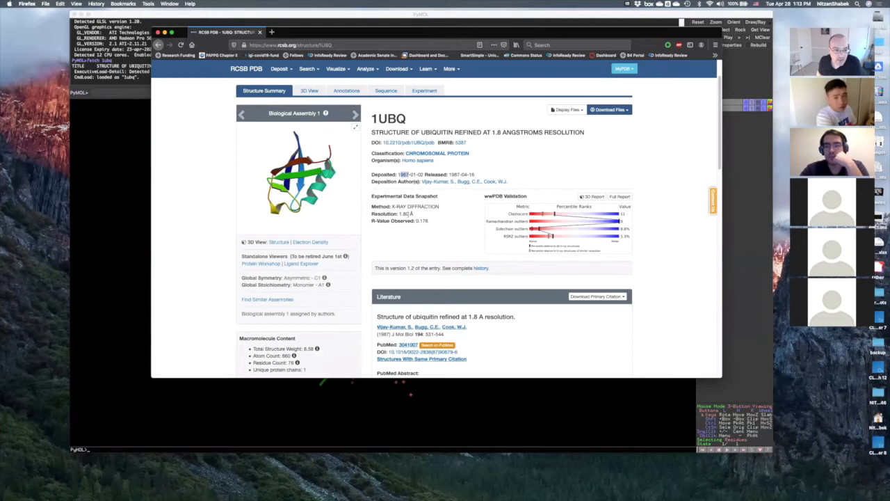
drag(402, 213, 441, 208)
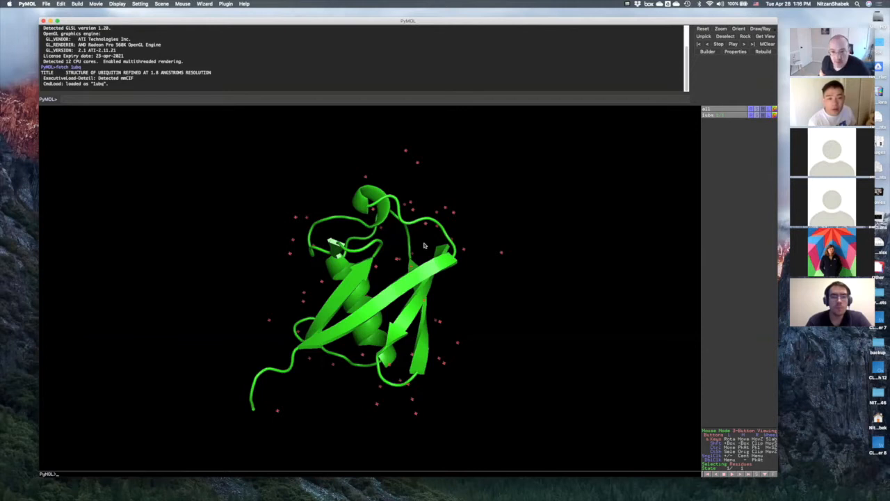
In PyMOL, rotate the ubiquitin cartoon and enlarge it to examine its helices and strands from several angles
drag(424, 245, 369, 233)
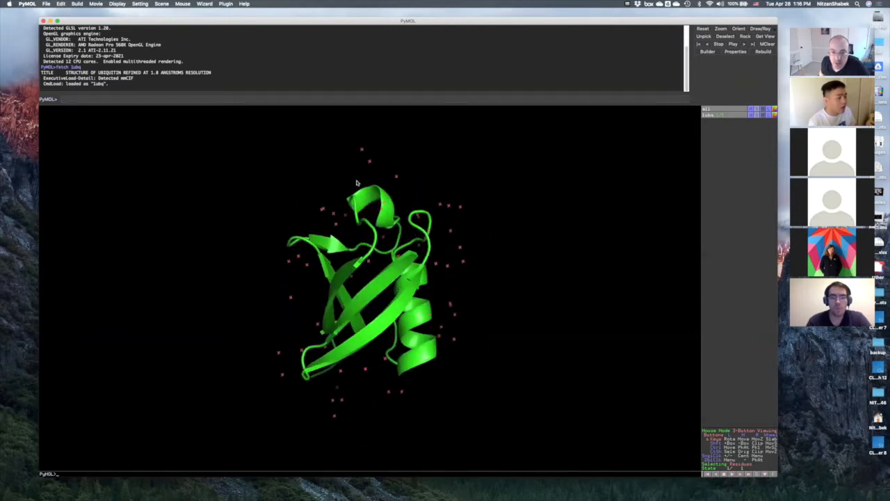
drag(371, 202, 385, 230)
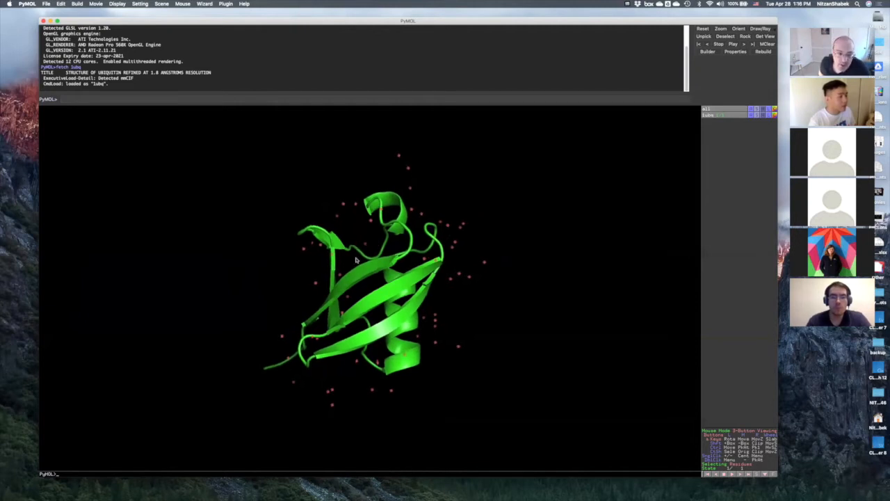
right_drag(589, 208, 510, 255)
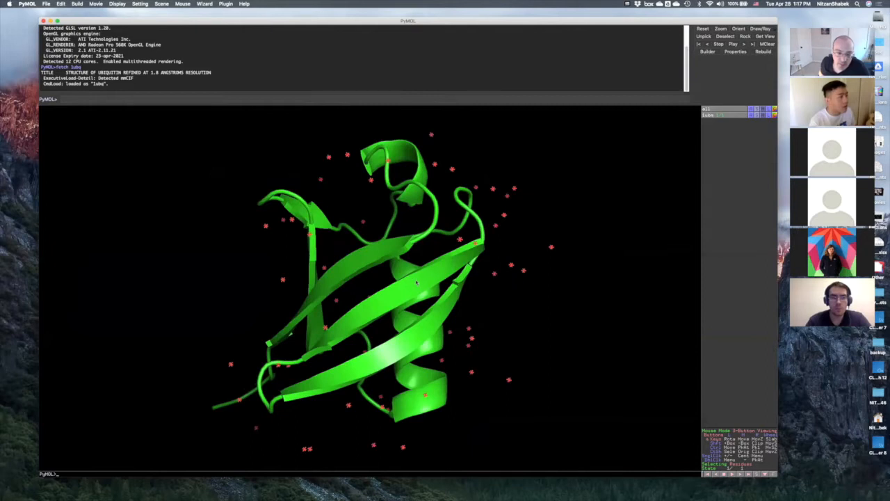
drag(410, 278, 436, 263)
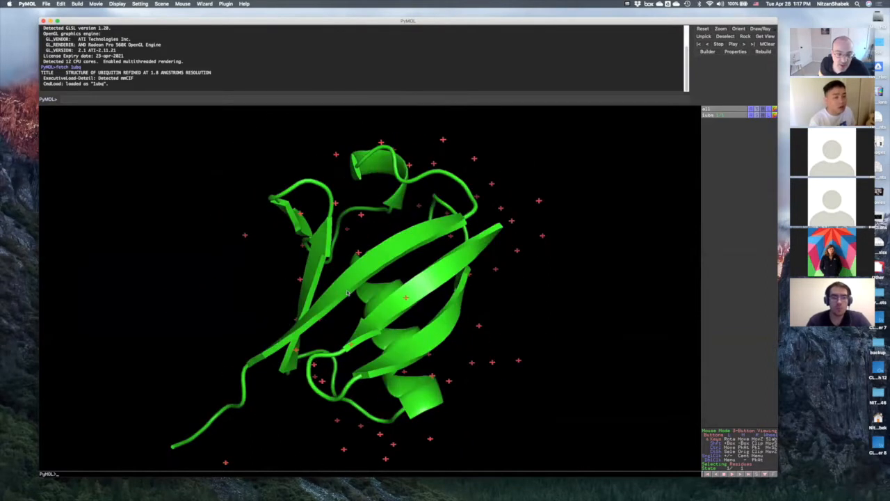
right_drag(347, 293, 588, 200)
right_drag(503, 241, 442, 282)
drag(442, 282, 426, 247)
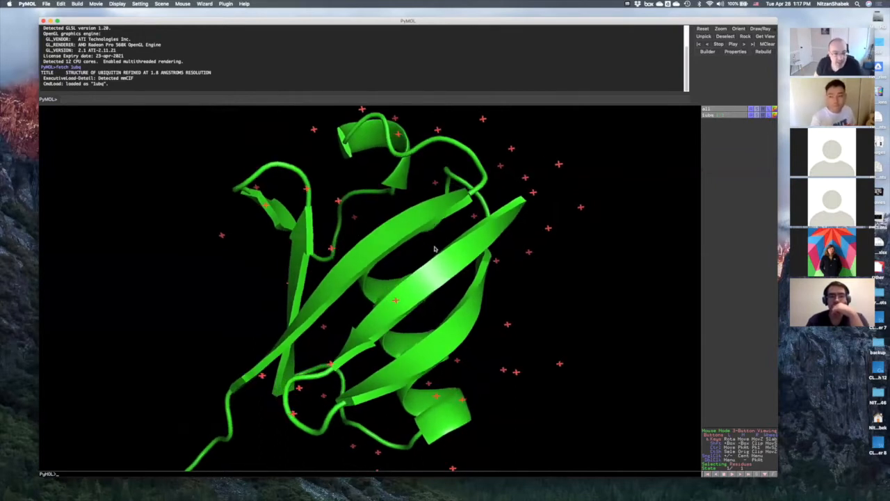
Centre the view on individual water molecules beside the upper part of the protein and zoom in on them
middle_click(511, 149)
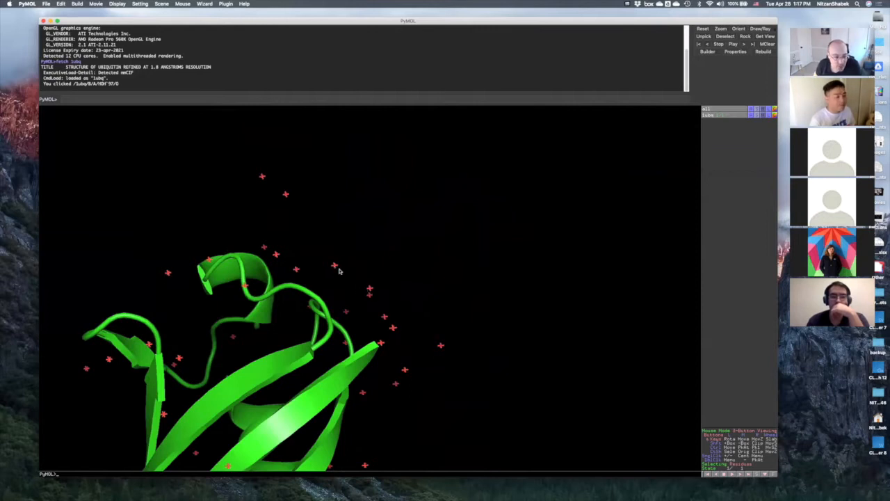
middle_click(334, 267)
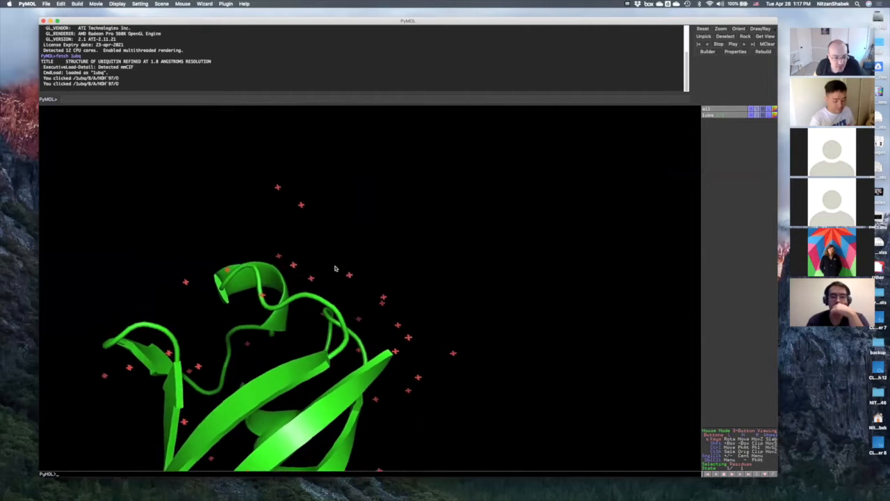
right_drag(214, 360, 152, 410)
right_drag(429, 254, 216, 372)
right_drag(344, 312, 137, 402)
right_drag(411, 275, 321, 326)
right_drag(321, 326, 557, 184)
right_drag(388, 312, 434, 285)
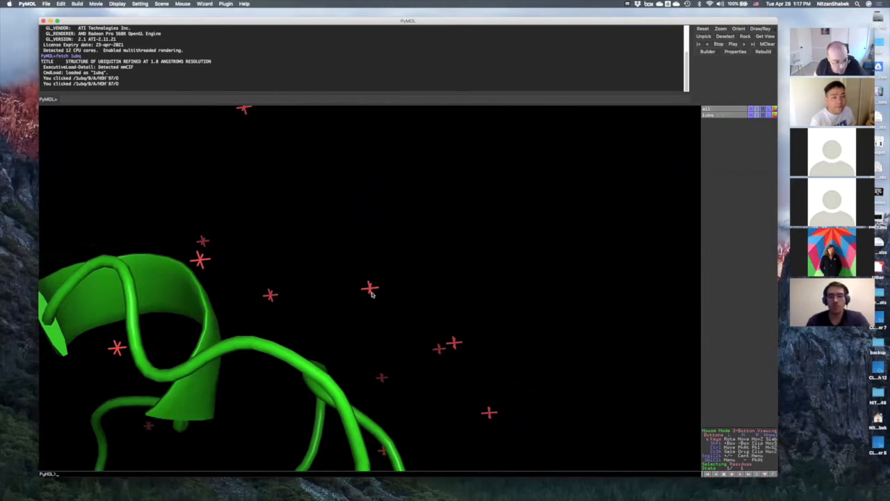
Recentre the view successively on waters HOH 81, HOH 115 and HOH 113, rotating around them
middle_click(271, 296)
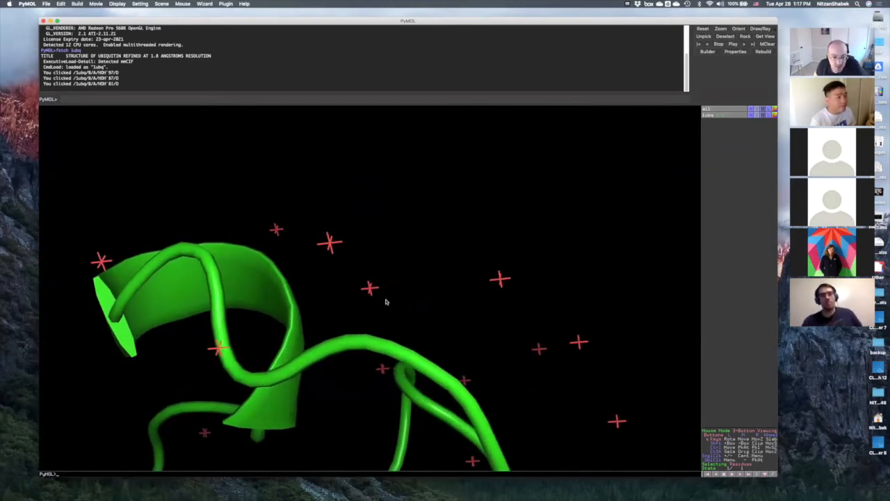
middle_click(329, 243)
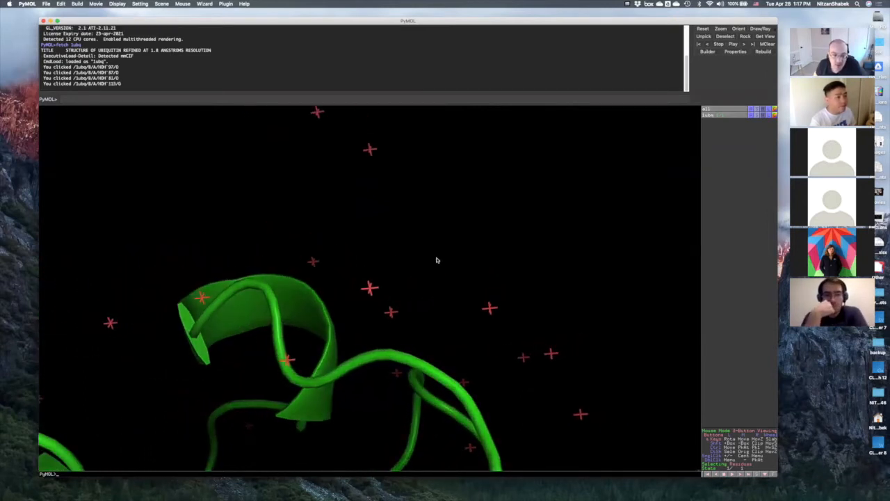
right_drag(463, 256, 324, 216)
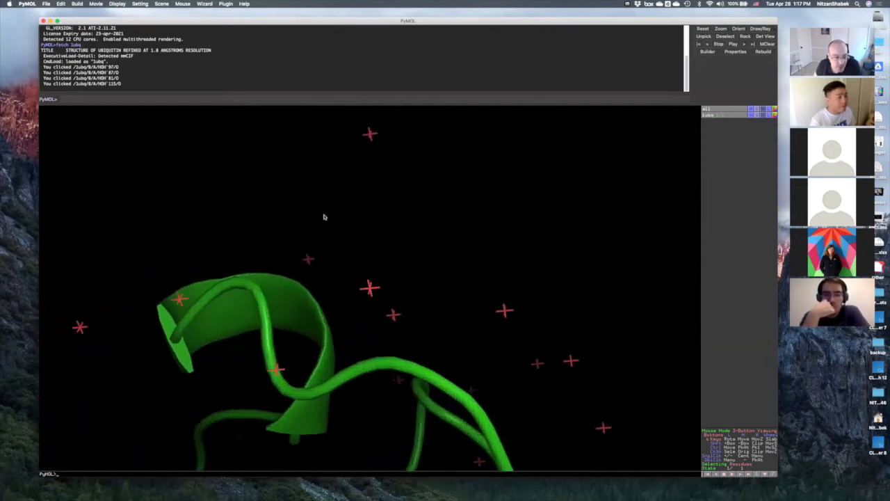
drag(409, 217, 434, 283)
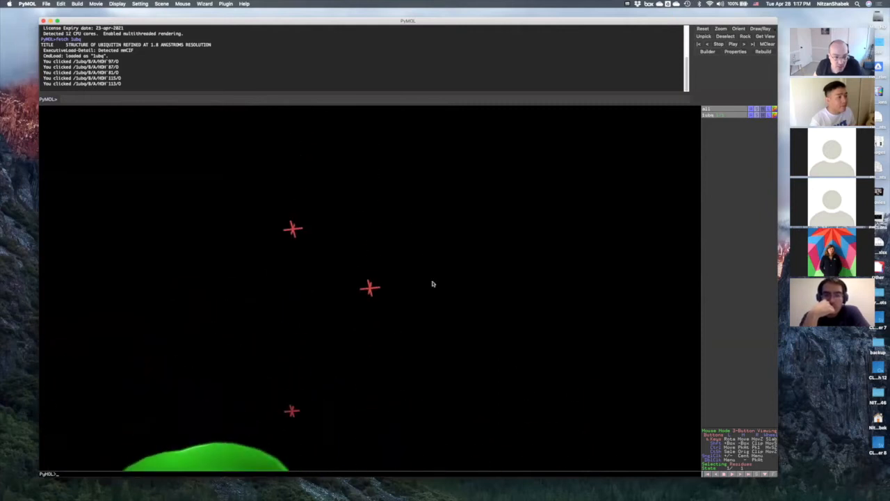
Centre on water HOH 130 and rotate around it, and reset the view to the whole ubiquitin structure
middle_click(293, 229)
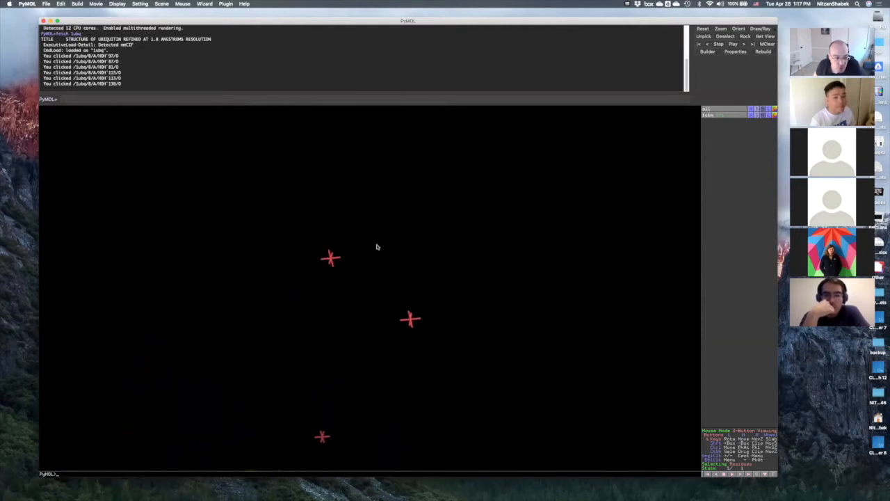
drag(498, 302, 486, 241)
drag(524, 365, 471, 242)
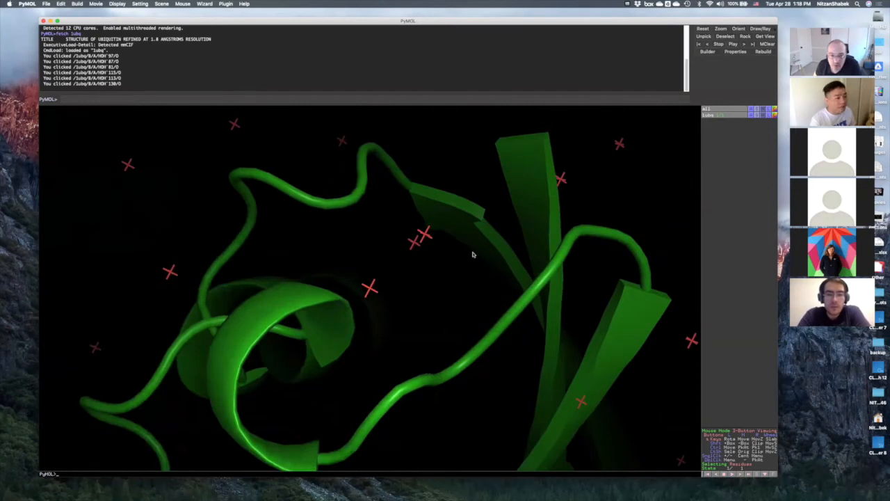
click(703, 29)
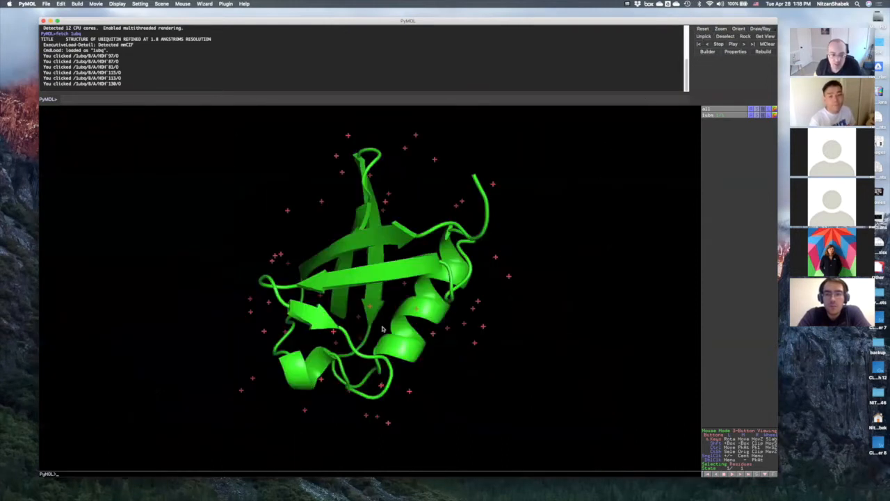
drag(661, 209, 630, 296)
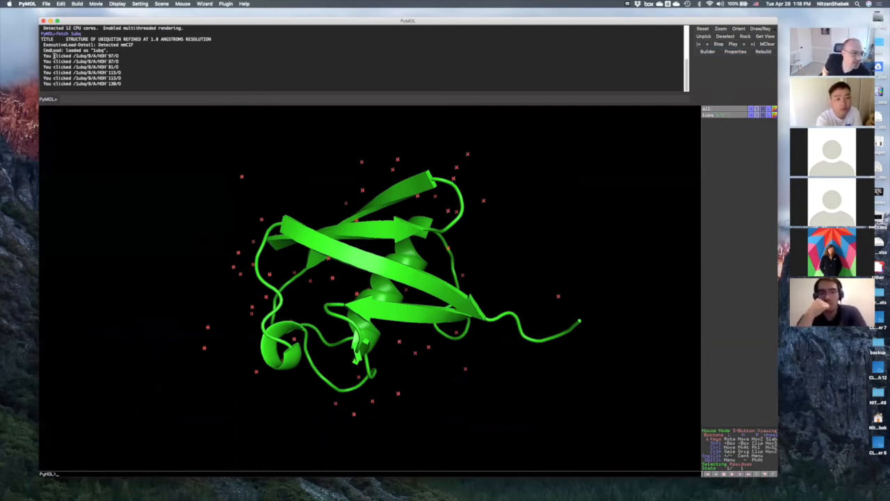
Highlight the logged line for water HOH 97 and rotate the whole protein to inspect it from several angles
drag(50, 54, 117, 54)
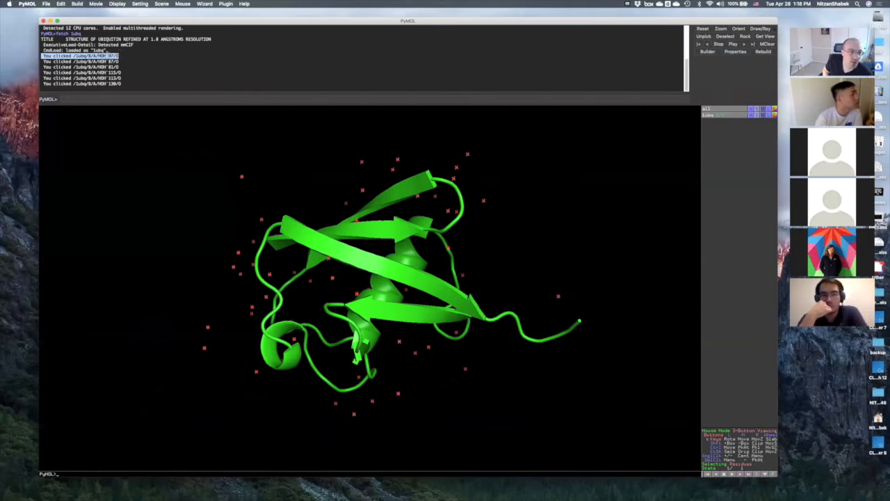
click(113, 66)
mouse_move(497, 263)
mouse_down()
mouse_move(501, 272)
mouse_move(464, 310)
mouse_move(487, 236)
mouse_move(497, 235)
mouse_move(503, 258)
mouse_up()
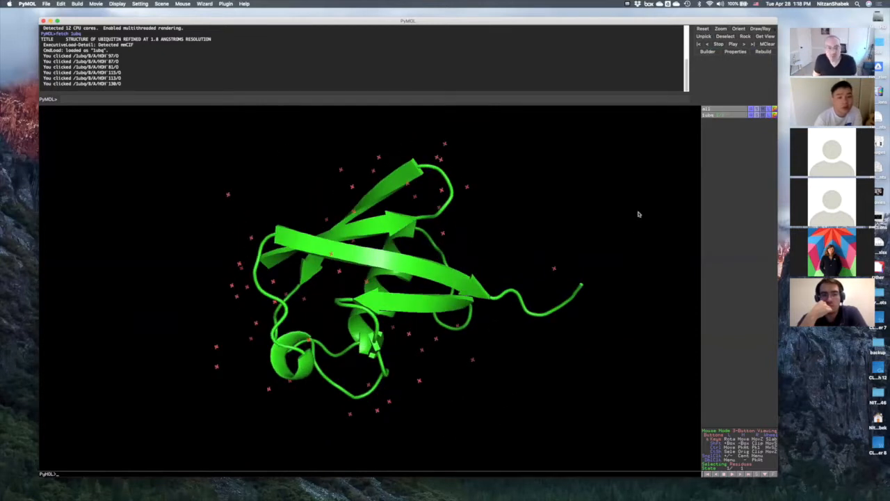
drag(455, 244, 507, 292)
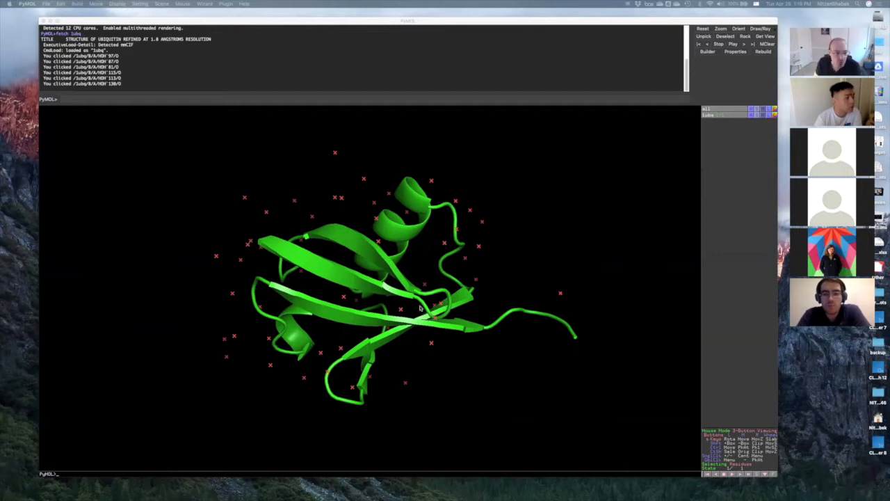
drag(342, 298, 432, 228)
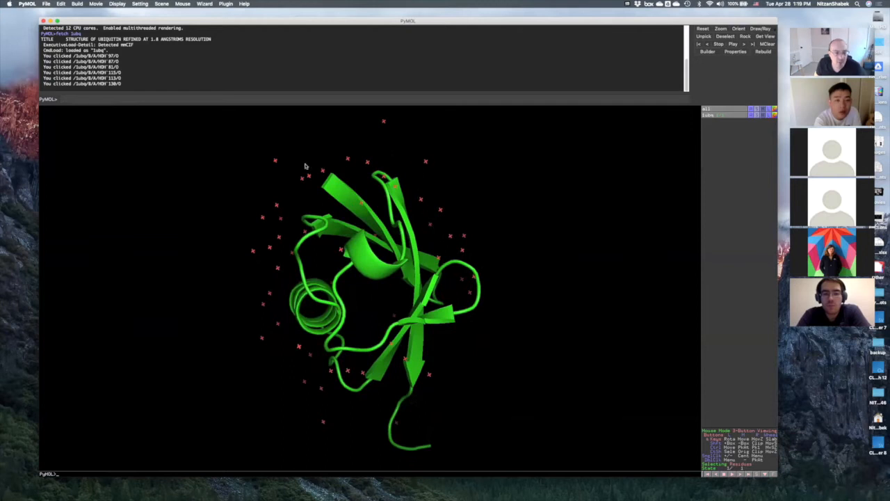
drag(450, 231, 478, 306)
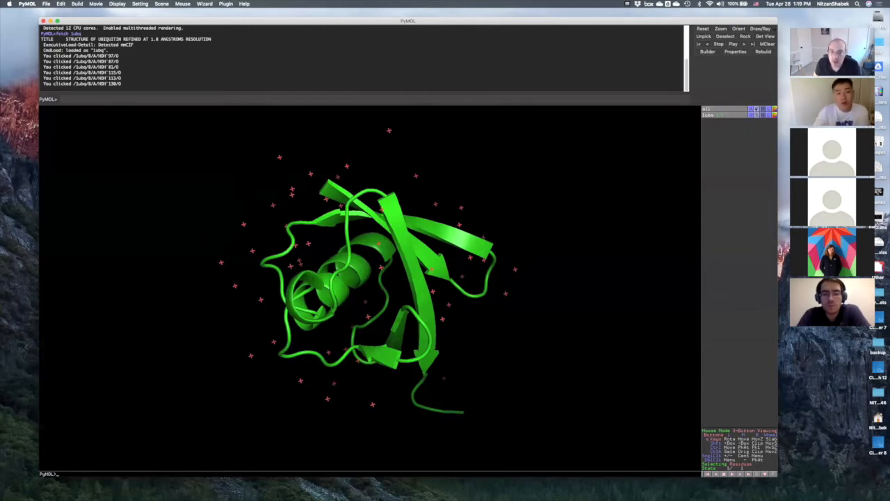
Examine the action, show, hide, label and colour options for all objects, rotating the structure in between
click(751, 110)
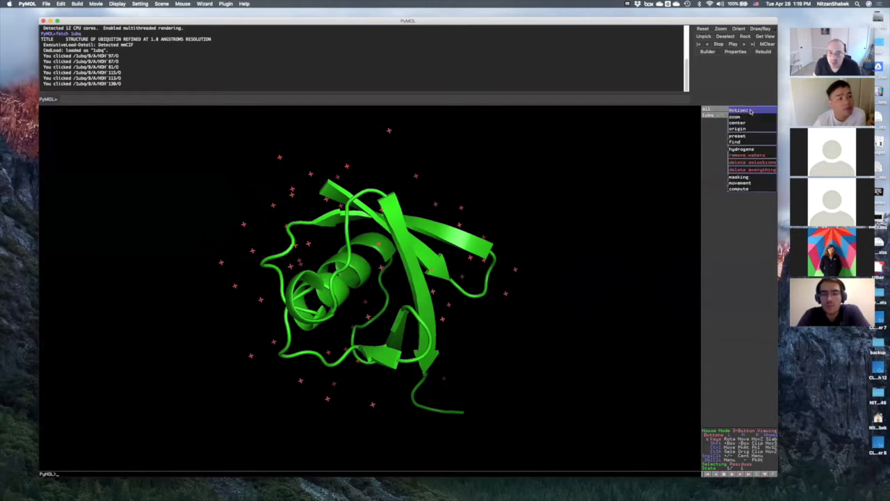
click(744, 226)
click(757, 110)
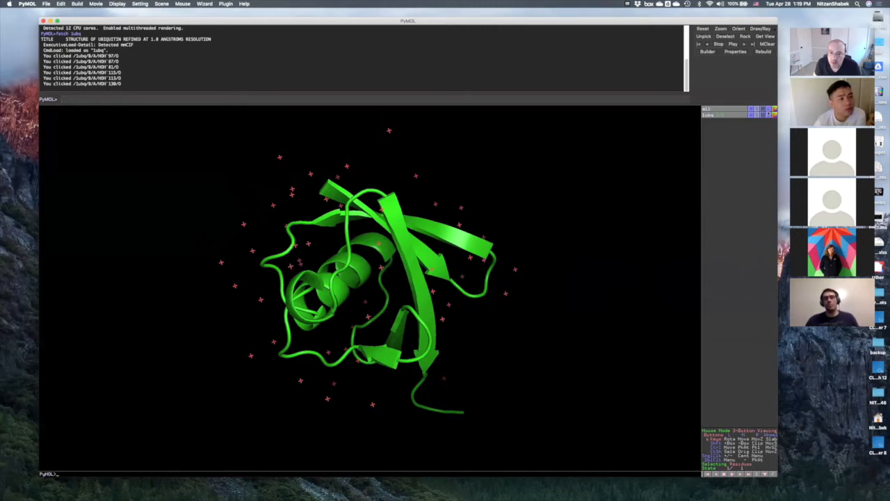
click(763, 110)
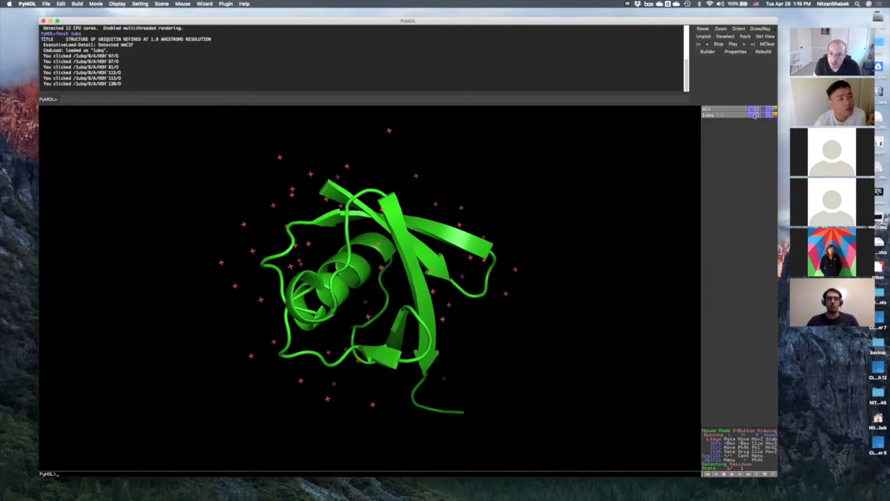
click(770, 110)
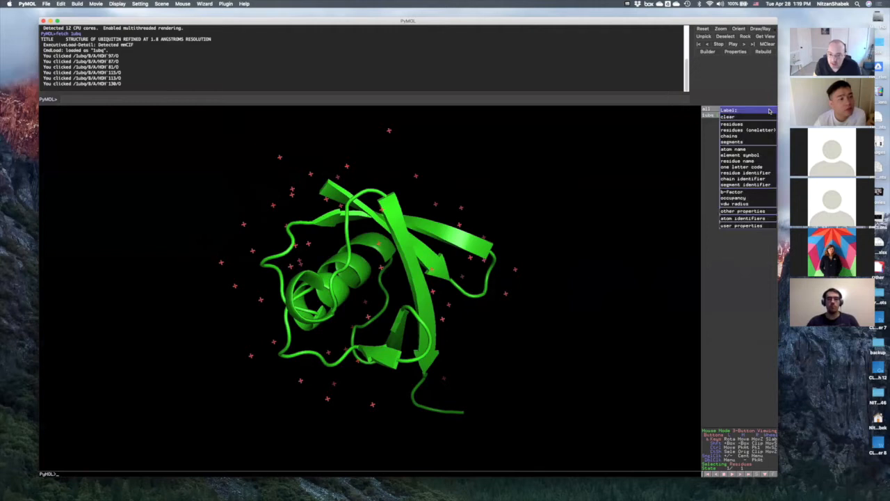
click(693, 155)
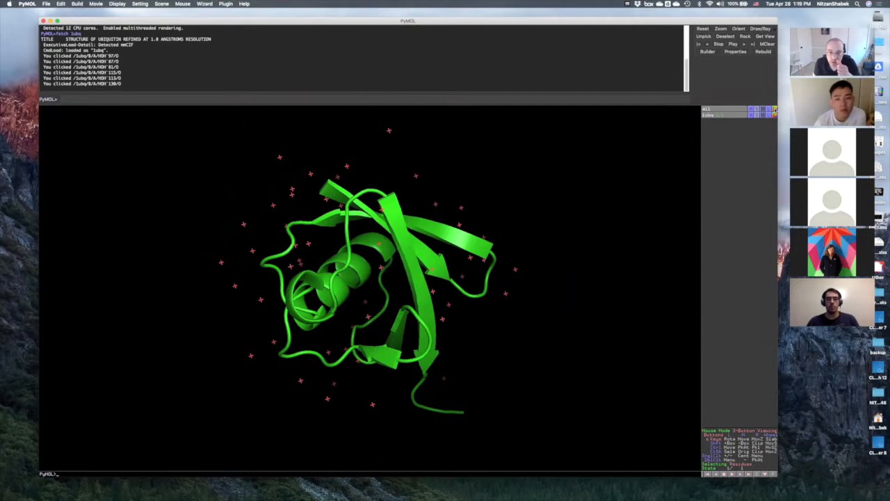
drag(473, 368, 568, 207)
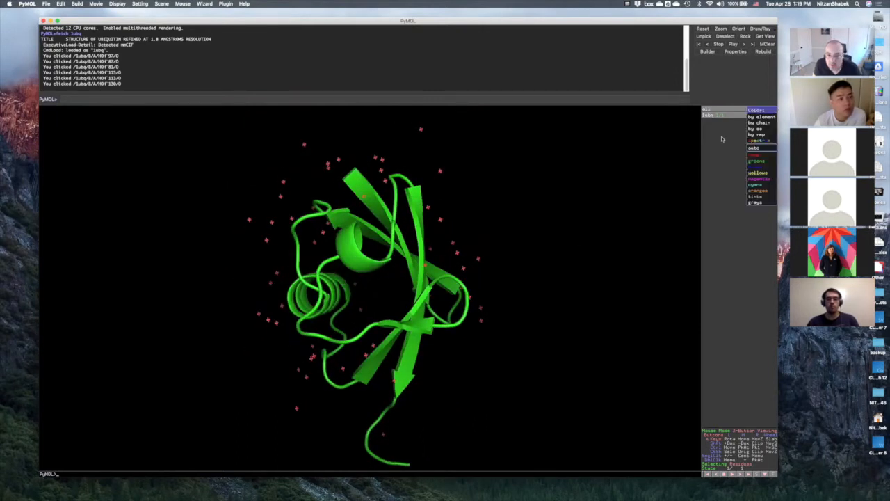
drag(487, 245, 398, 298)
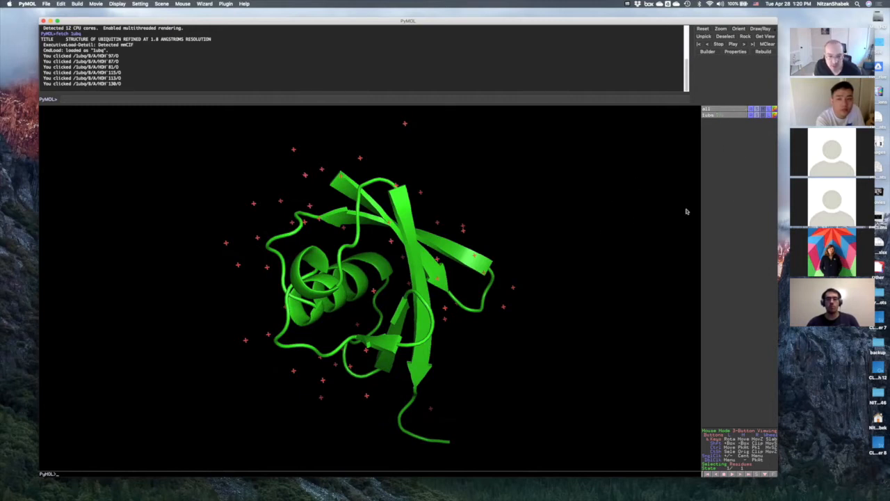
Toggle the display of the 1ubq object off and on repeatedly, leaving it shown, and rotate the protein
click(728, 115)
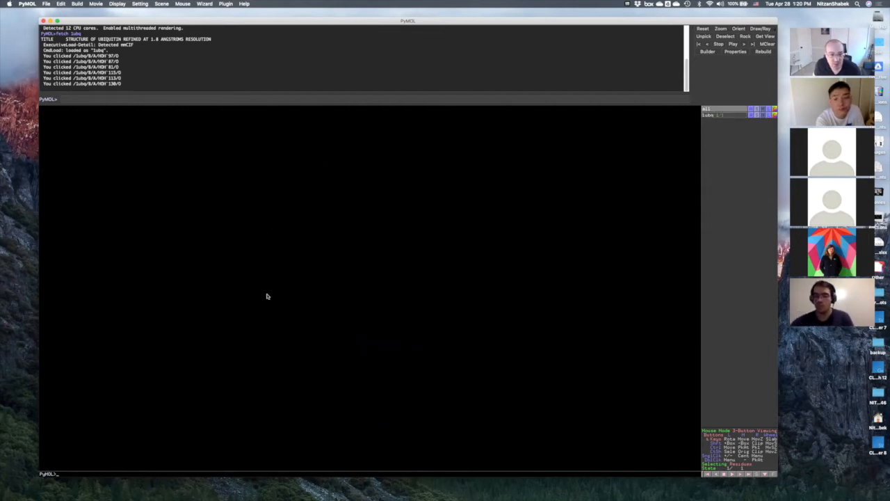
click(737, 116)
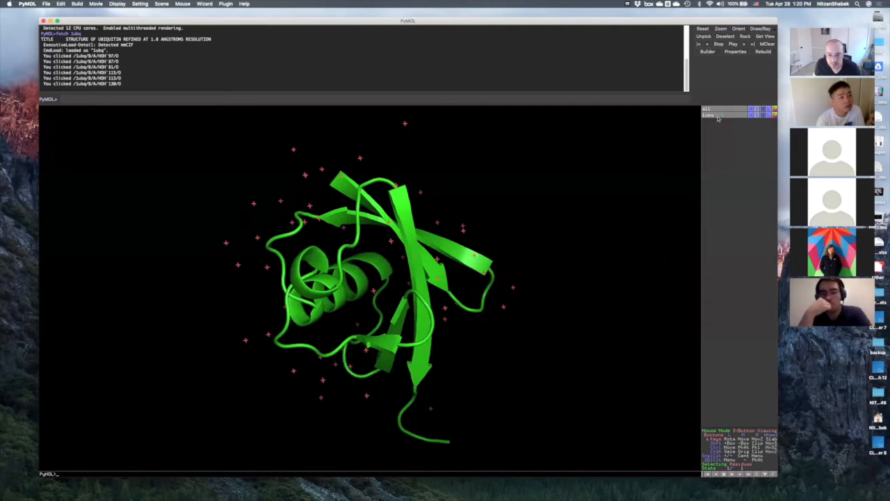
click(718, 116)
click(718, 116)
click(719, 116)
click(719, 116)
drag(321, 284, 565, 233)
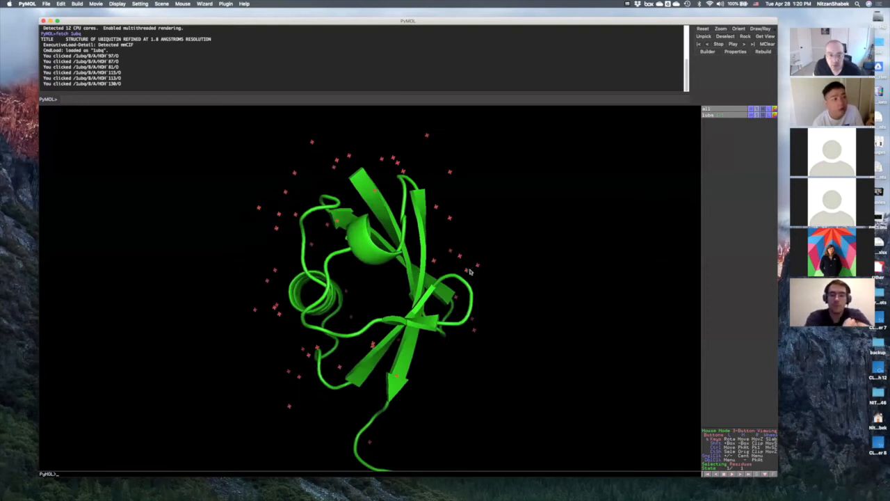
drag(470, 272, 457, 186)
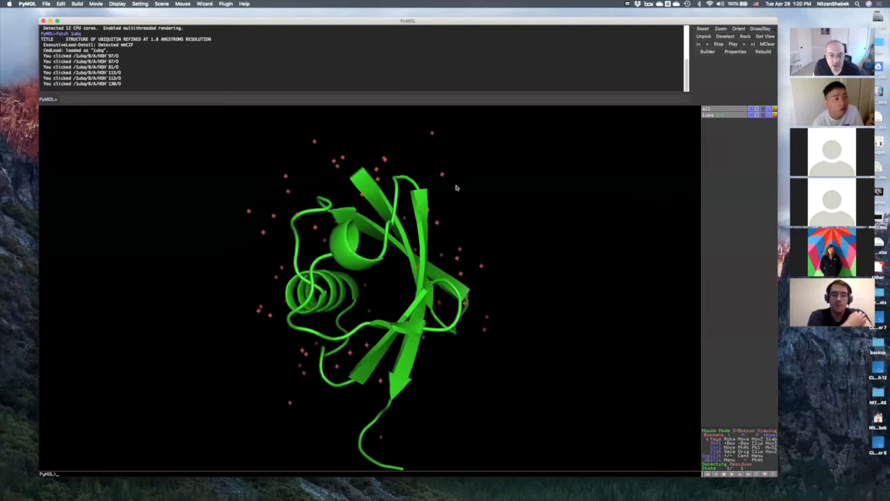
Check the hide options for 1ubq and delete all water molecules with the command "remove resn hoh"
click(763, 116)
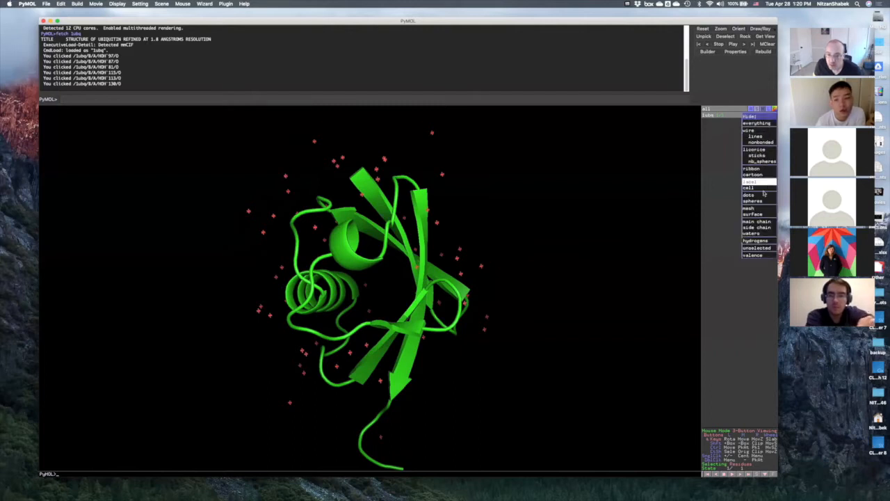
click(469, 90)
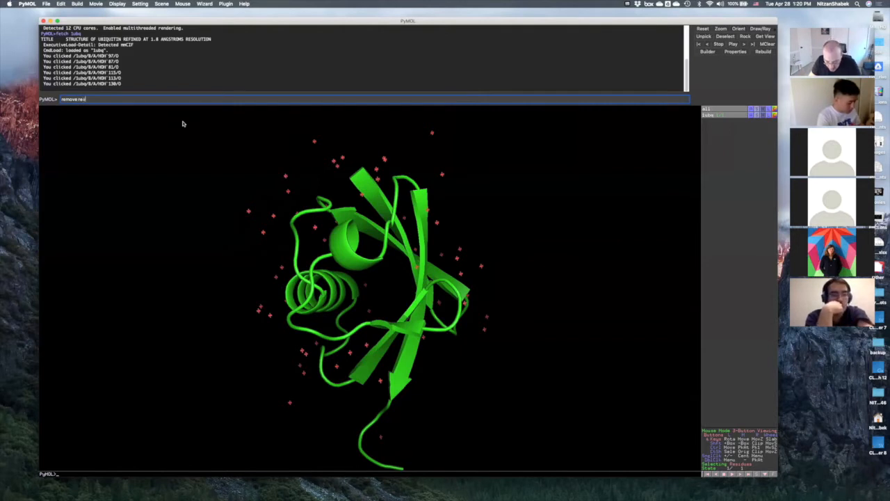
text(sn hoh)
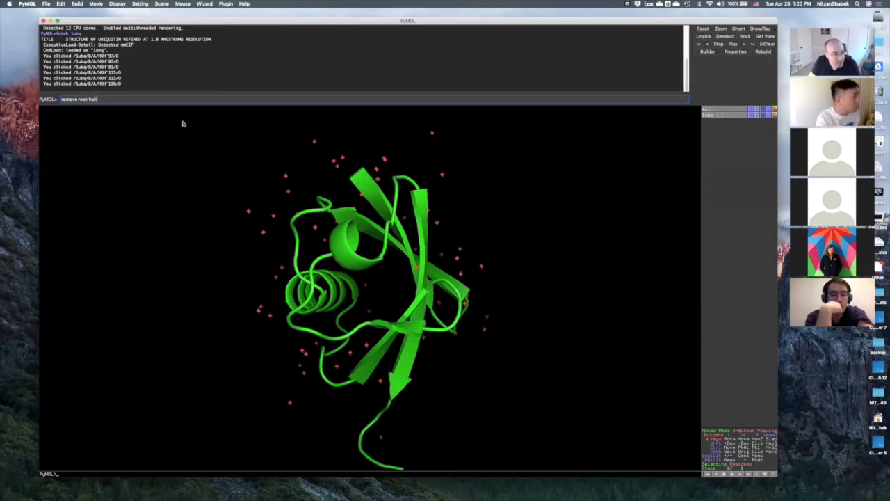
key(Return)
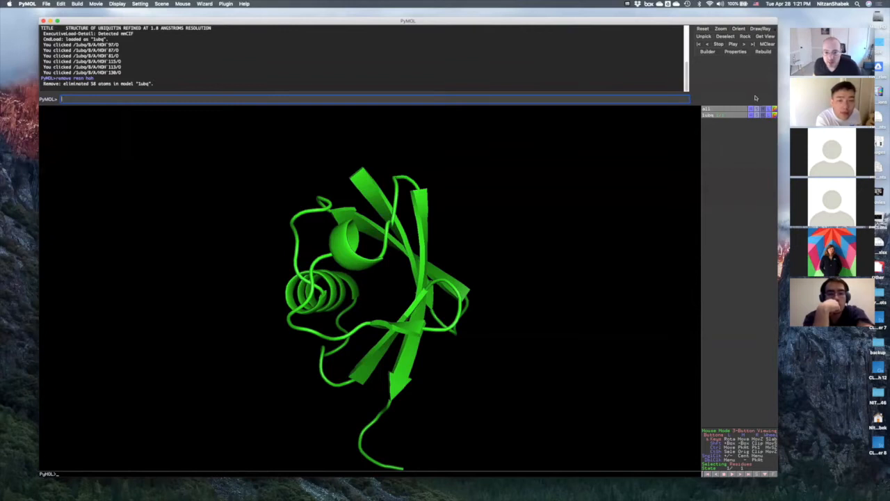
Review the hide options for 1ubq again and rotate the protein without its waters
click(764, 116)
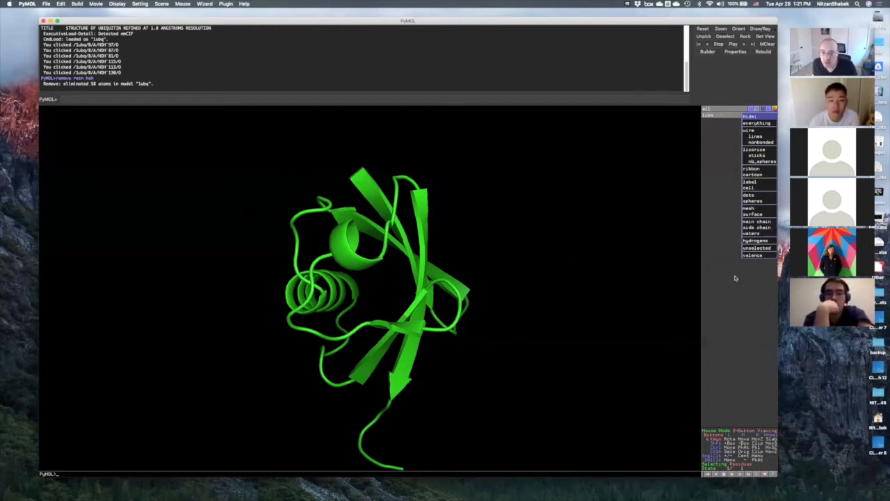
click(720, 246)
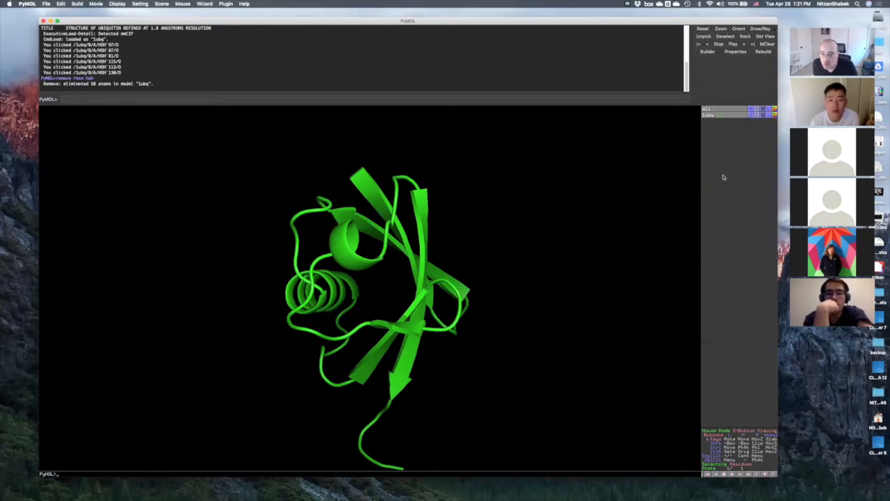
drag(293, 336, 307, 312)
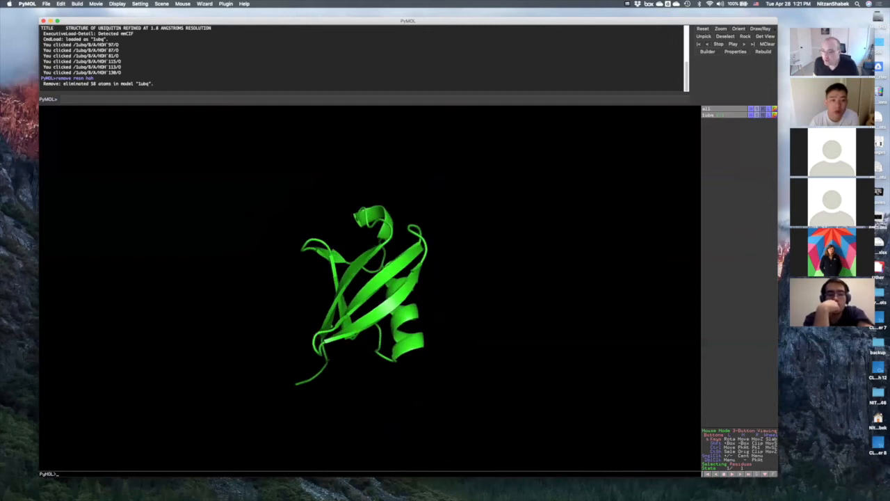
mouse_move(316, 304)
mouse_down()
mouse_move(480, 304)
mouse_move(390, 320)
mouse_move(446, 351)
mouse_move(464, 348)
mouse_move(307, 332)
mouse_move(327, 351)
mouse_move(437, 246)
mouse_move(317, 306)
mouse_up()
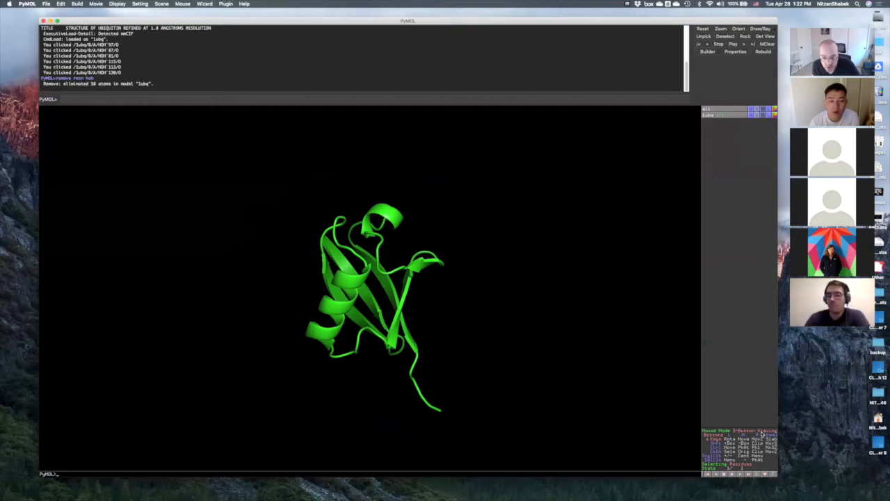
drag(333, 317, 433, 340)
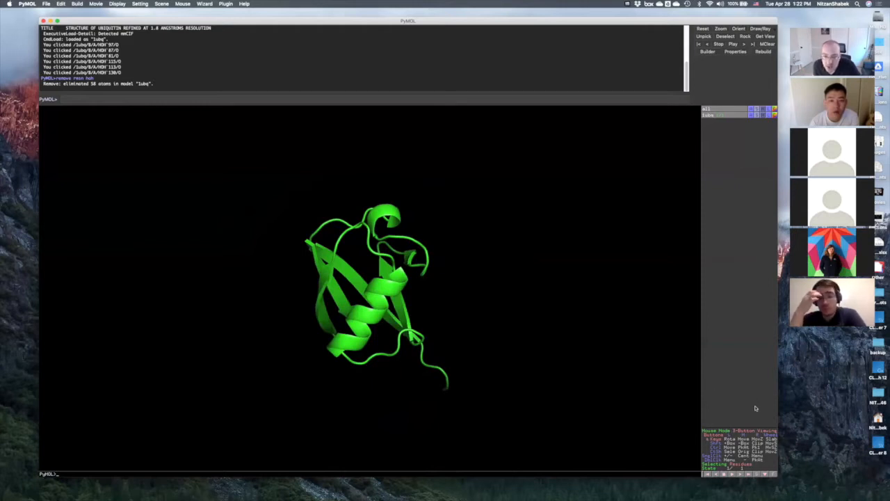
Switch the mouse mode to 3-Button Editing and back to 3-Button Viewing, and rotate the protein
click(749, 433)
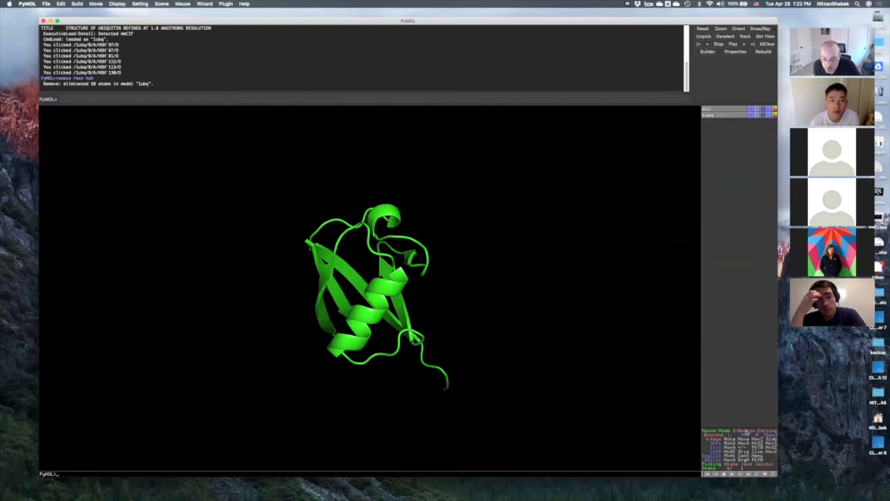
click(746, 433)
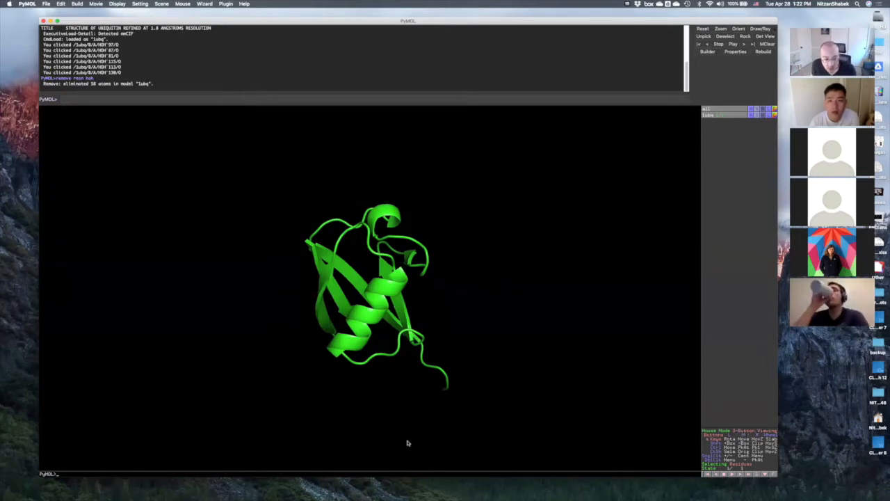
drag(397, 292, 358, 288)
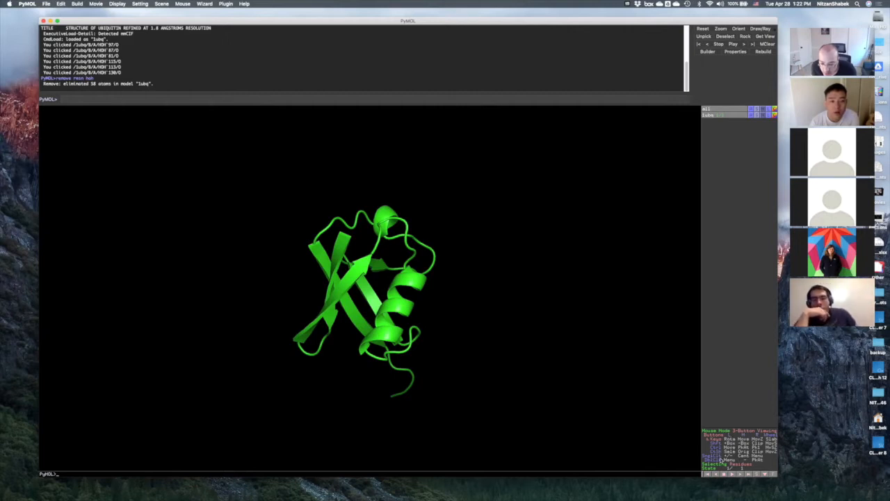
Practise the 3-Button Viewing controls by rotating, zooming and shifting the ubiquitin structure
drag(523, 380, 616, 382)
right_drag(578, 439, 802, 478)
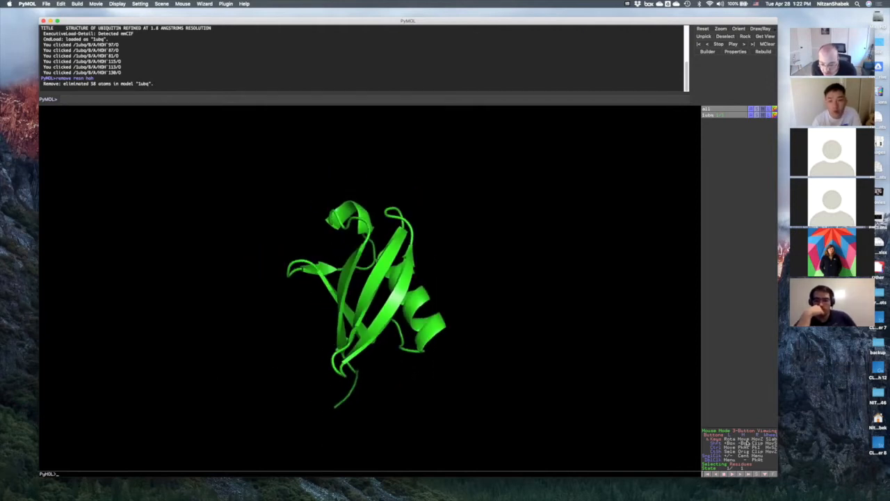
drag(374, 325, 395, 336)
middle_drag(394, 306, 364, 263)
drag(295, 278, 370, 288)
right_drag(370, 288, 529, 279)
mouse_move(529, 278)
middle_down()
mouse_move(424, 288)
mouse_move(383, 276)
mouse_move(599, 276)
mouse_move(349, 283)
mouse_move(647, 279)
mouse_move(517, 290)
middle_up()
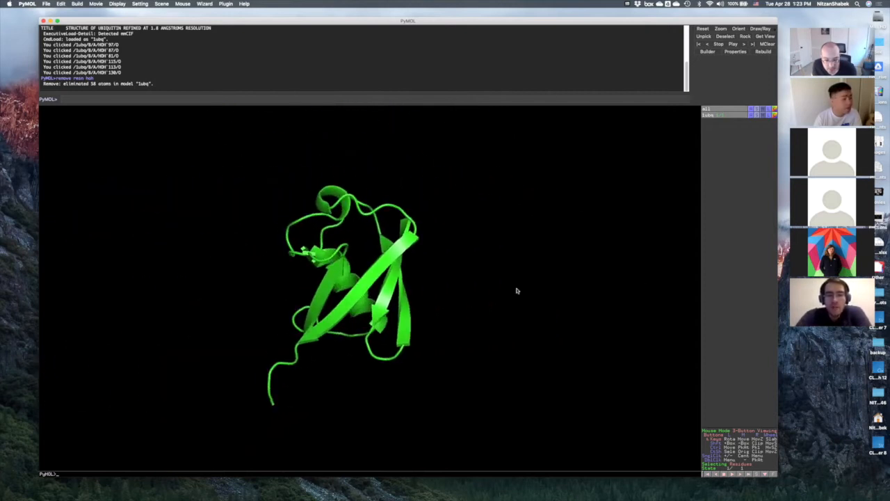
right_drag(425, 307, 353, 329)
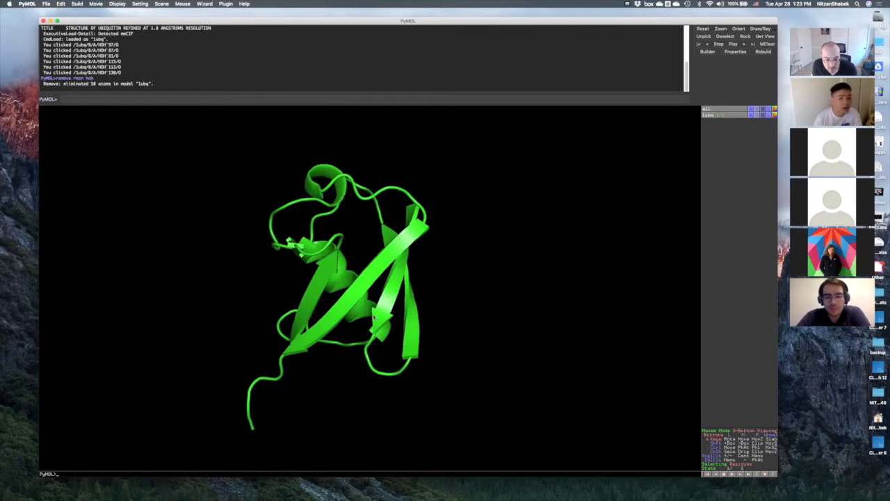
Cycle the mouse selection level from Molecules back to Residues, and practise moving, rotating and zooming the ubiquitin structure
middle_drag(354, 329, 433, 311)
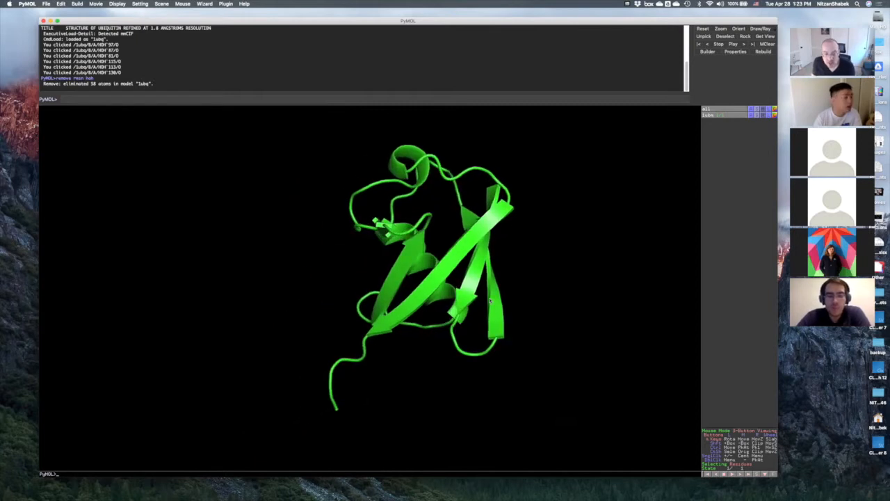
drag(393, 287, 508, 306)
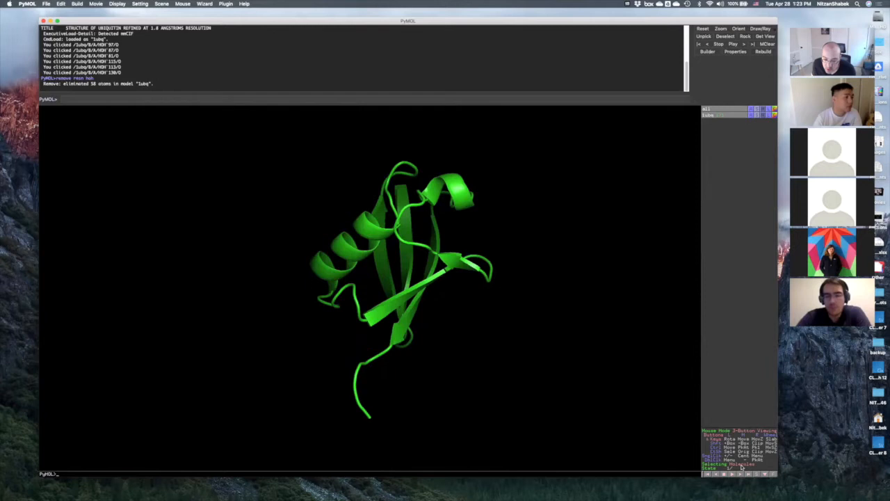
click(741, 465)
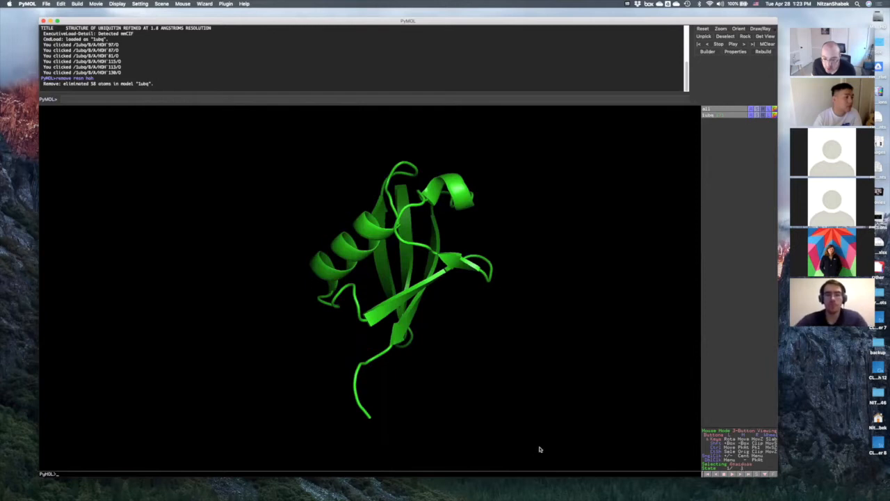
drag(298, 245, 404, 243)
right_drag(300, 237, 453, 234)
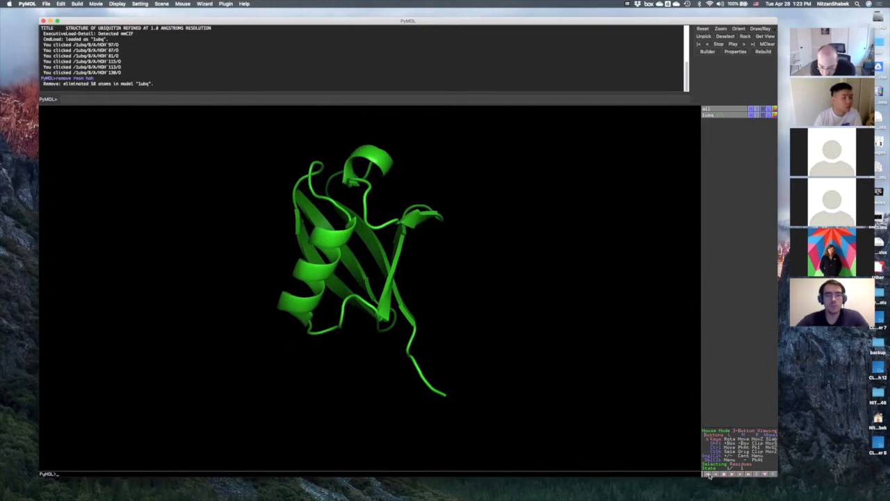
Display the amino-acid sequence of 1ubq above the structure and reposition the program window
click(757, 474)
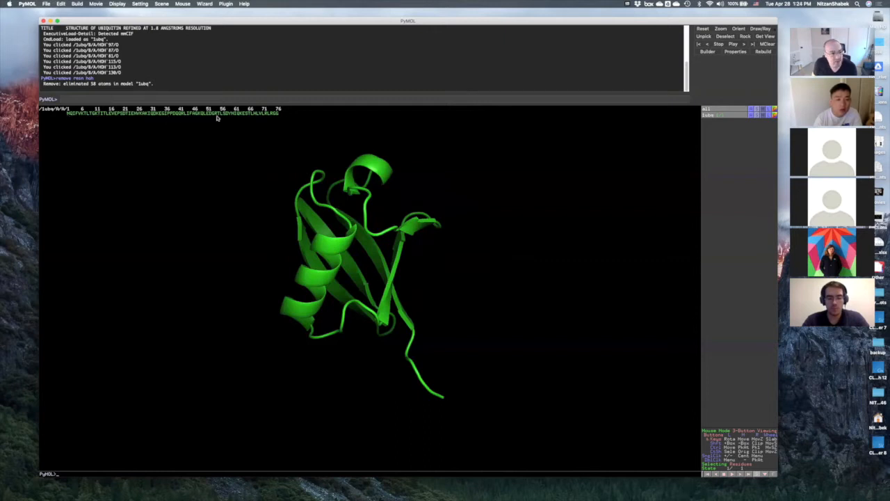
drag(361, 261, 306, 209)
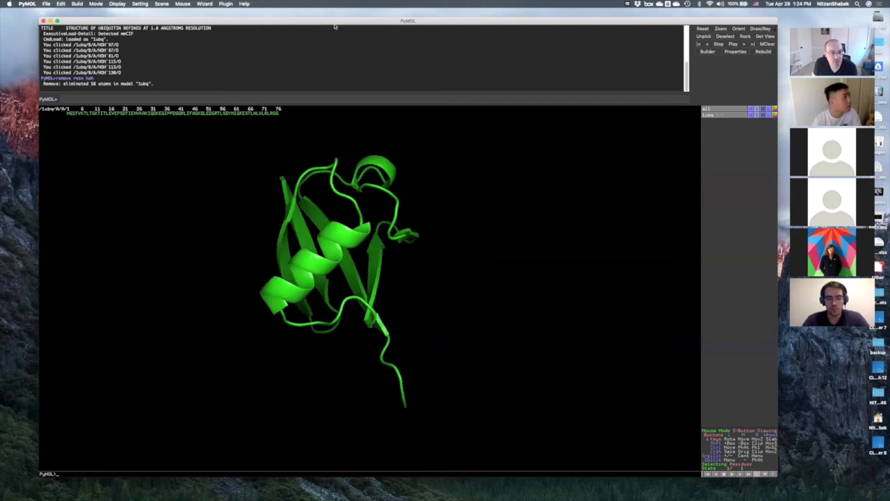
drag(336, 25, 344, 20)
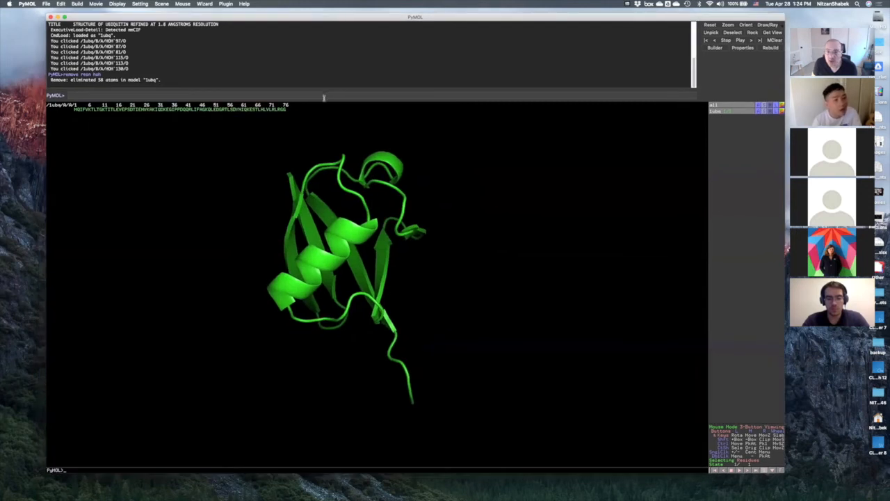
Select the last glycine, residue 76, in the sequence to locate the C-terminus, and clear the selection
click(283, 109)
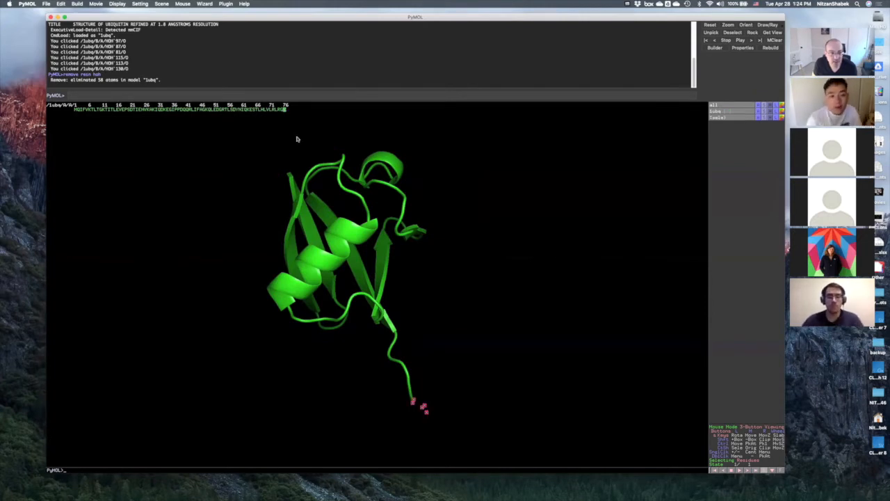
drag(459, 417, 362, 288)
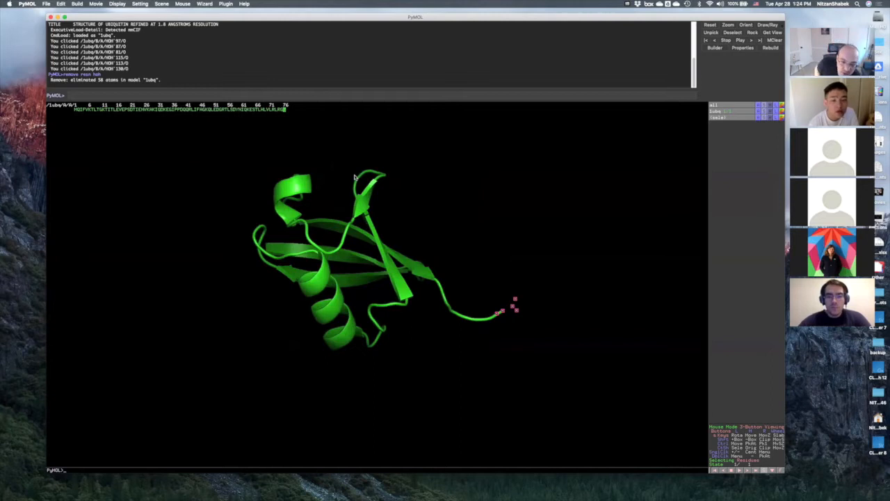
drag(133, 290, 164, 233)
click(437, 319)
Select the glutamine at position 2 in the sequence to locate the N-terminal end on the structure
click(77, 111)
drag(278, 267, 348, 243)
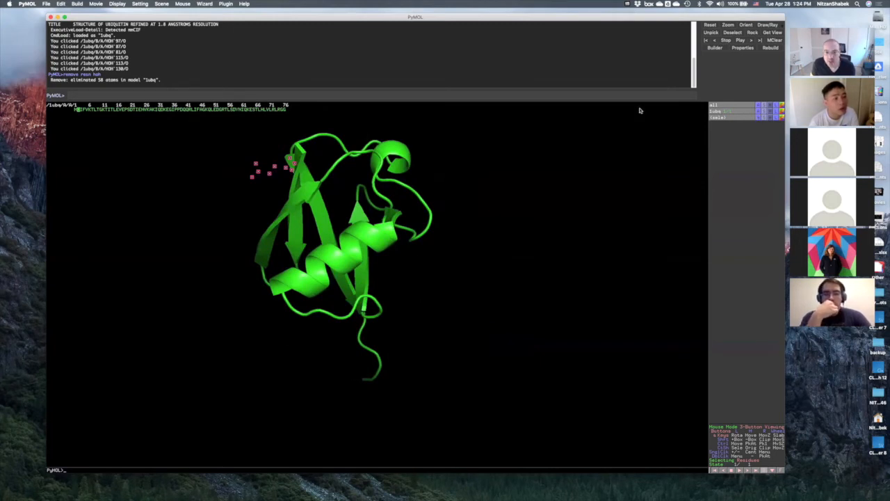
drag(373, 264, 347, 263)
middle_drag(346, 264, 407, 321)
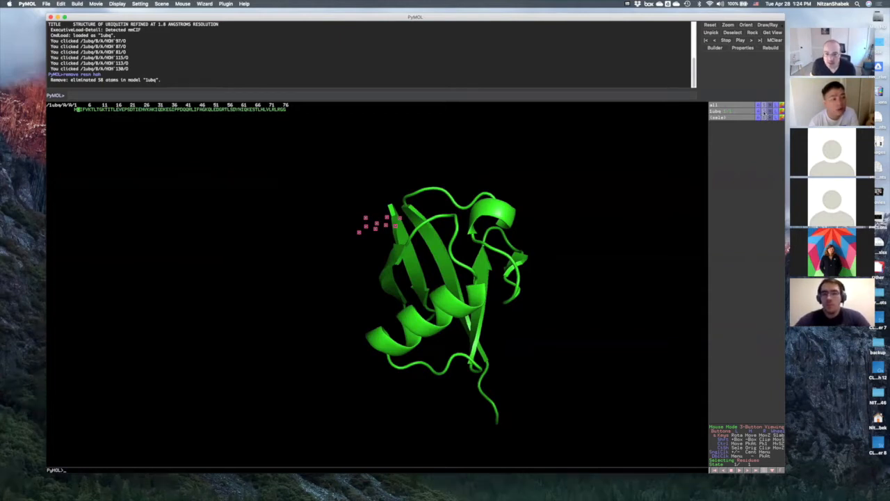
Show 1ubq as sticks together with its cartoon and clear the residue selection
click(764, 112)
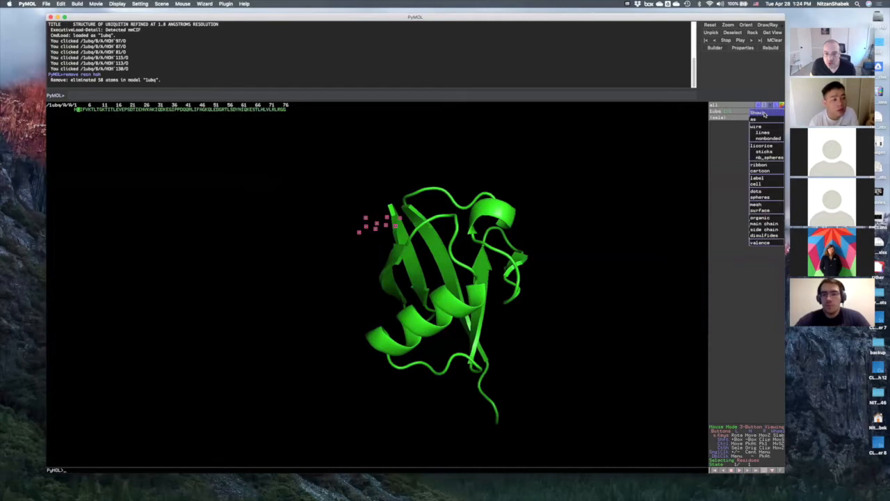
click(765, 152)
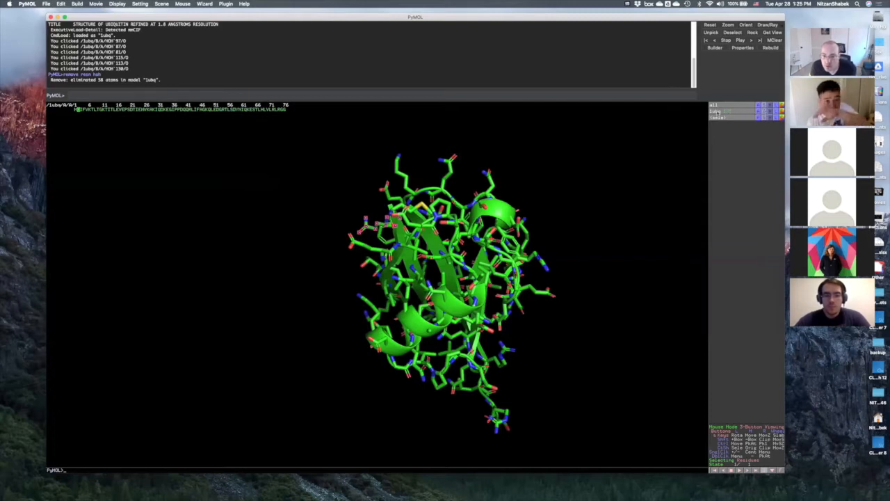
click(765, 113)
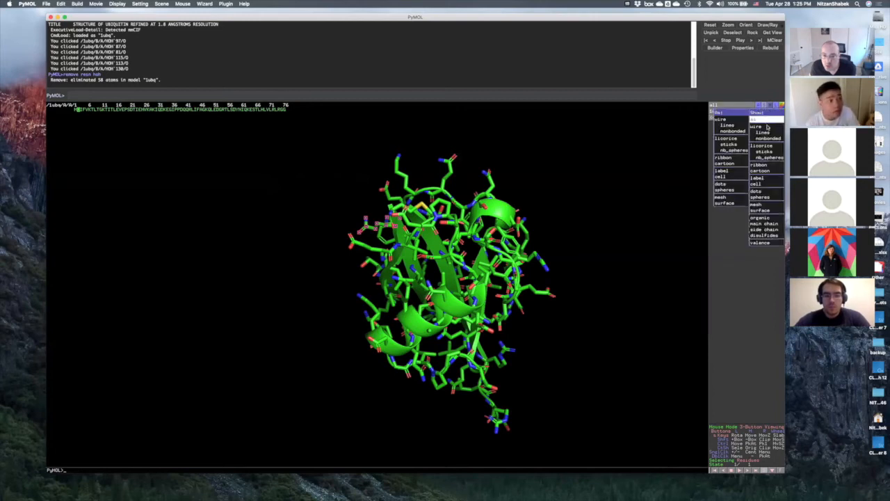
click(765, 152)
drag(362, 297, 501, 278)
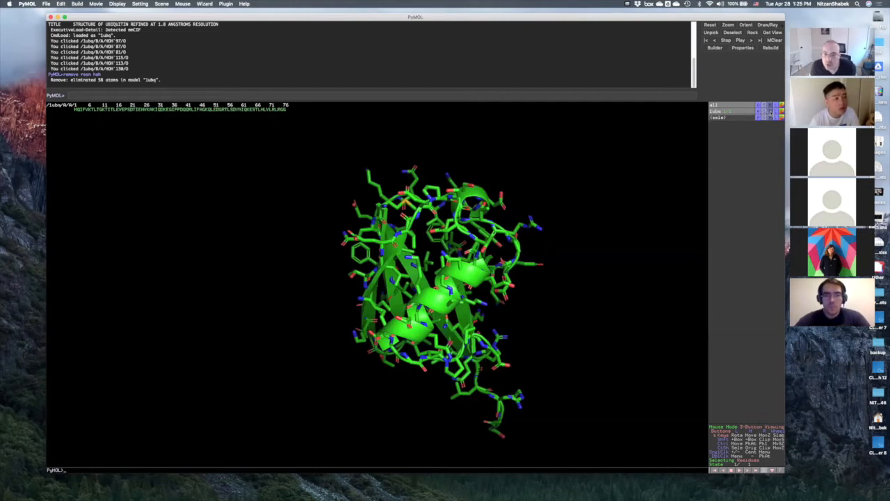
Hide the cartoon of 1ubq and examine the remaining sticks from several angles
click(770, 111)
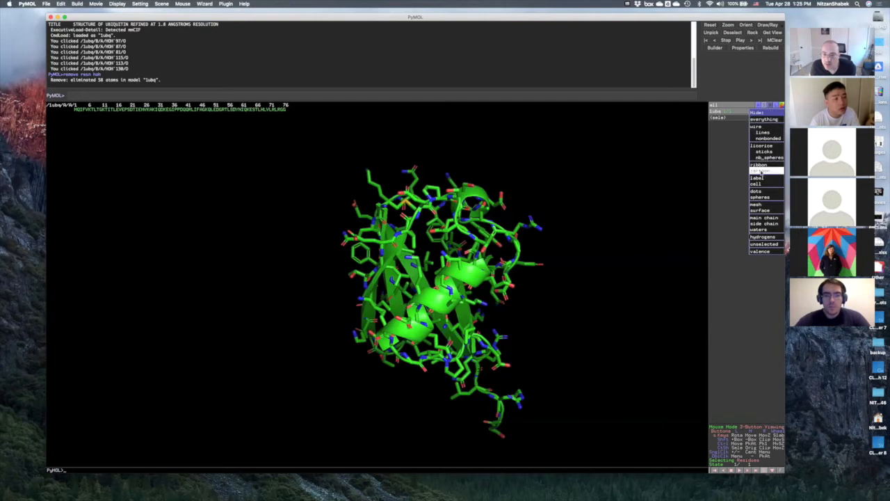
click(760, 171)
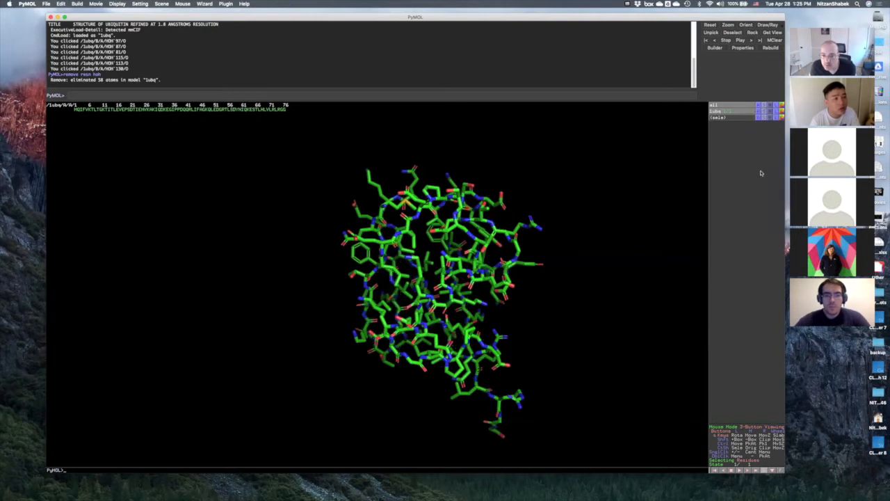
mouse_move(343, 319)
mouse_down()
mouse_move(363, 308)
mouse_move(350, 315)
mouse_up()
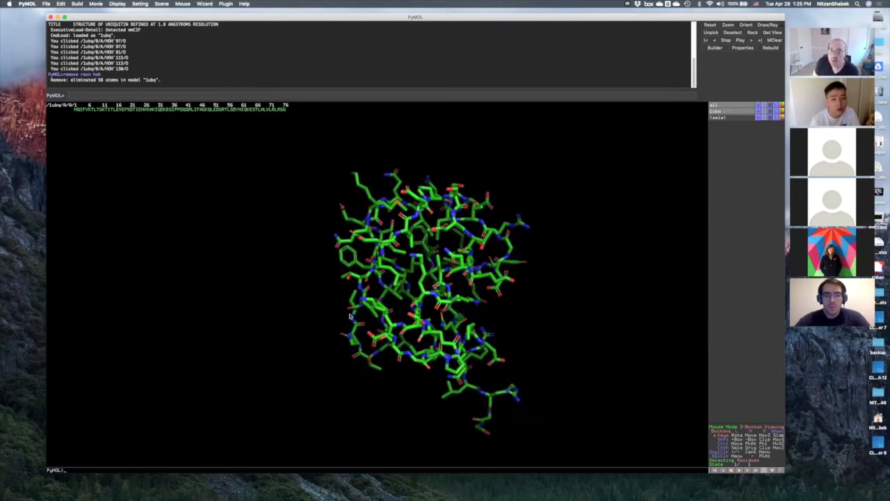
drag(409, 265, 433, 281)
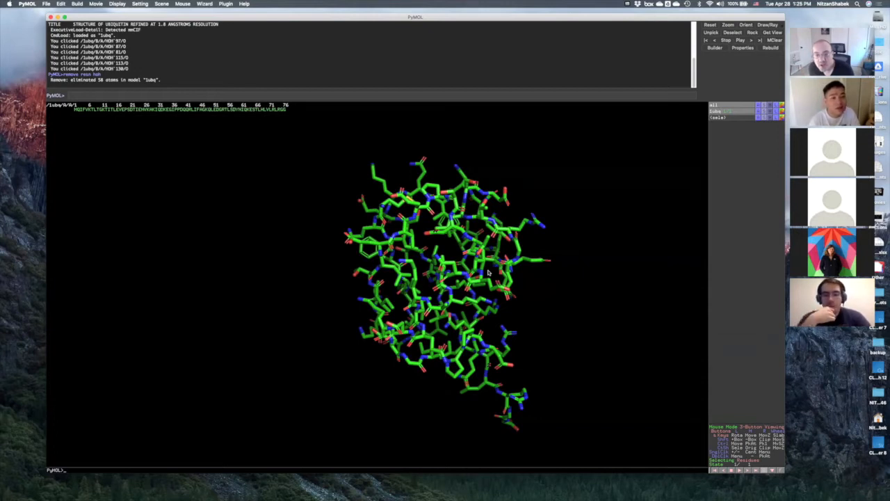
drag(500, 273, 646, 229)
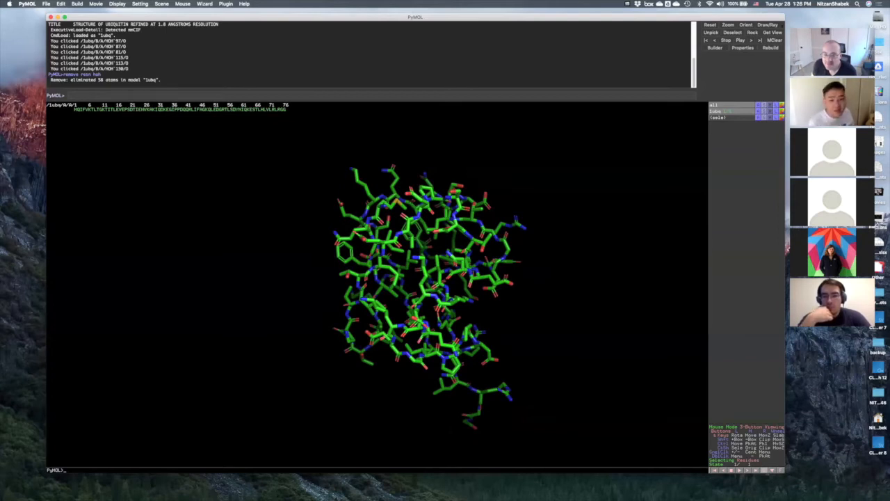
drag(604, 335, 348, 293)
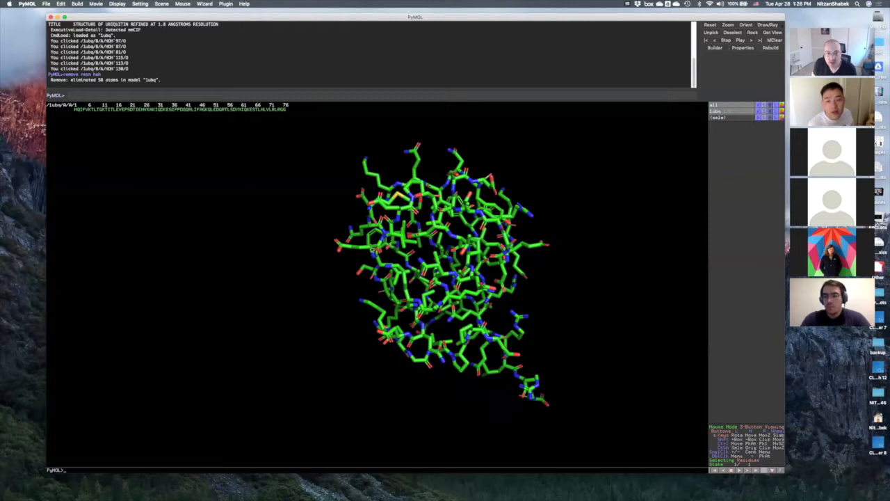
drag(373, 249, 413, 243)
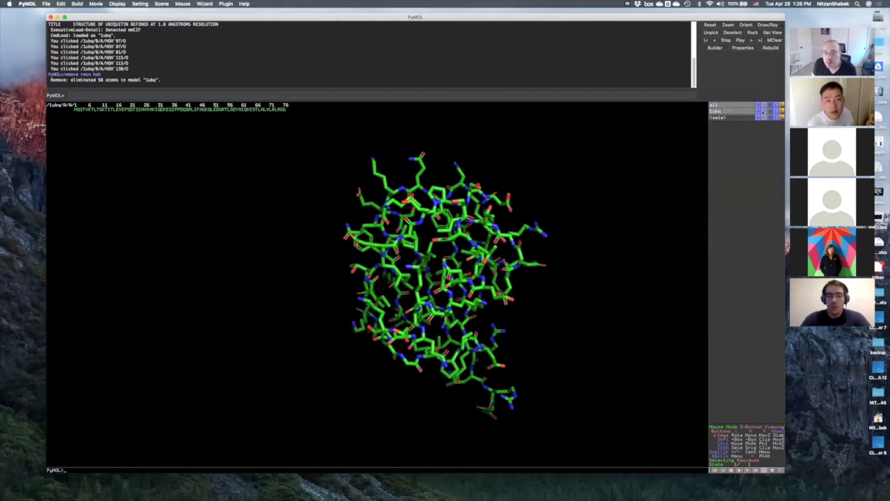
Review the hide and show options for 1ubq and examine its stick model from different sides
click(770, 112)
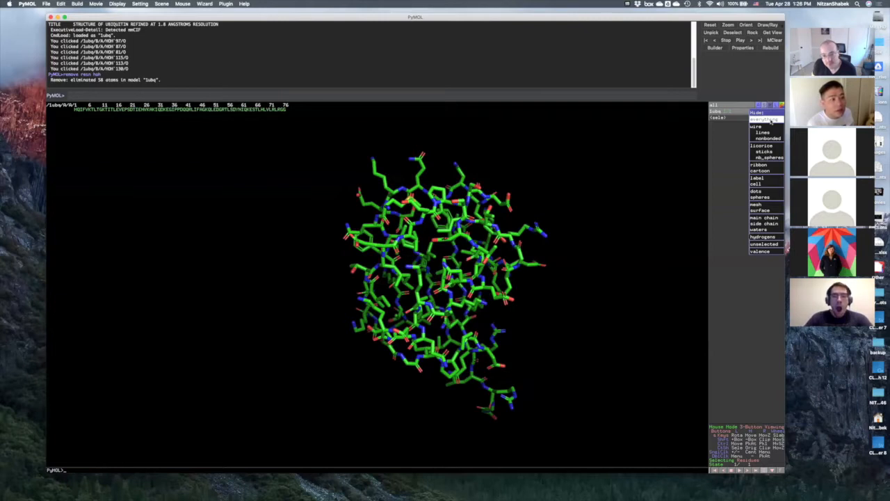
click(730, 130)
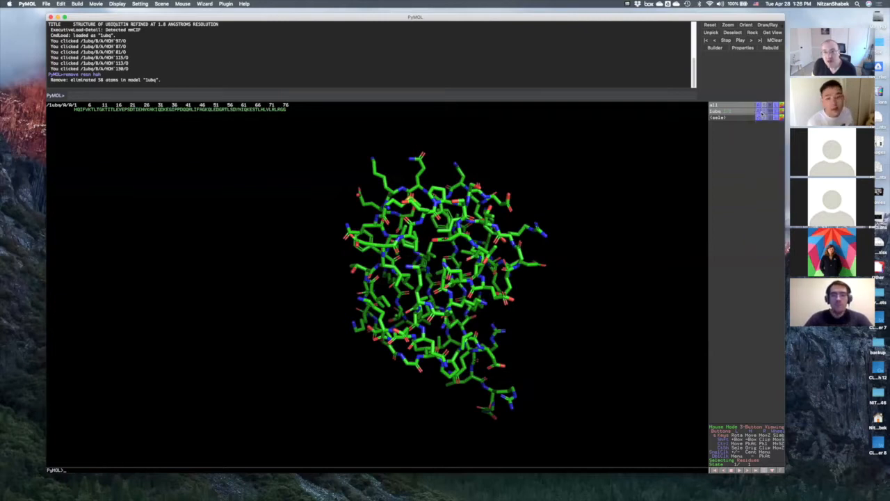
click(763, 112)
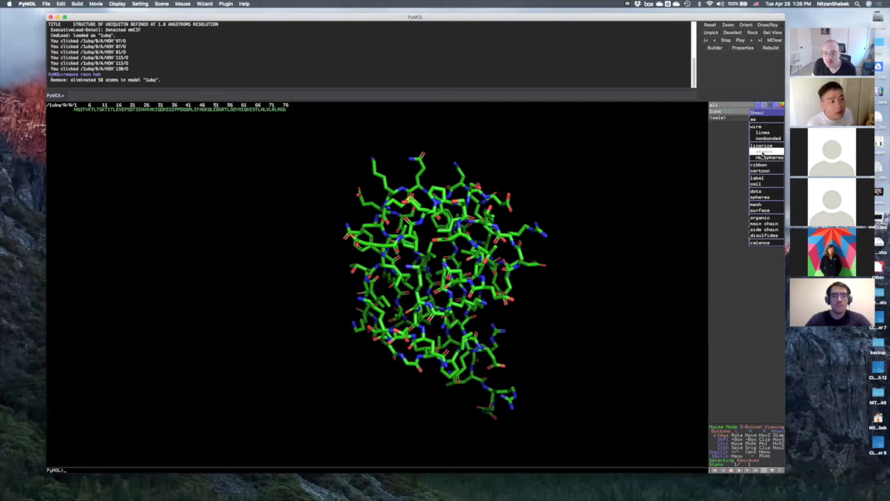
click(735, 156)
drag(387, 270, 413, 290)
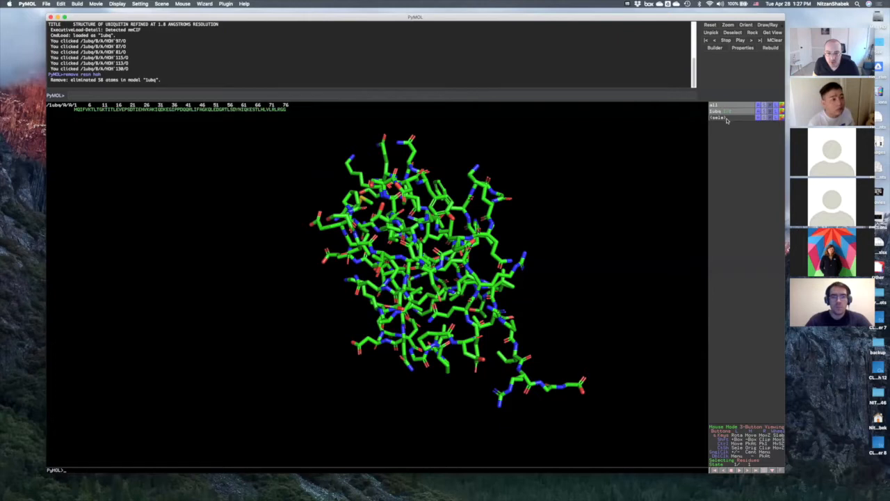
drag(457, 298, 444, 307)
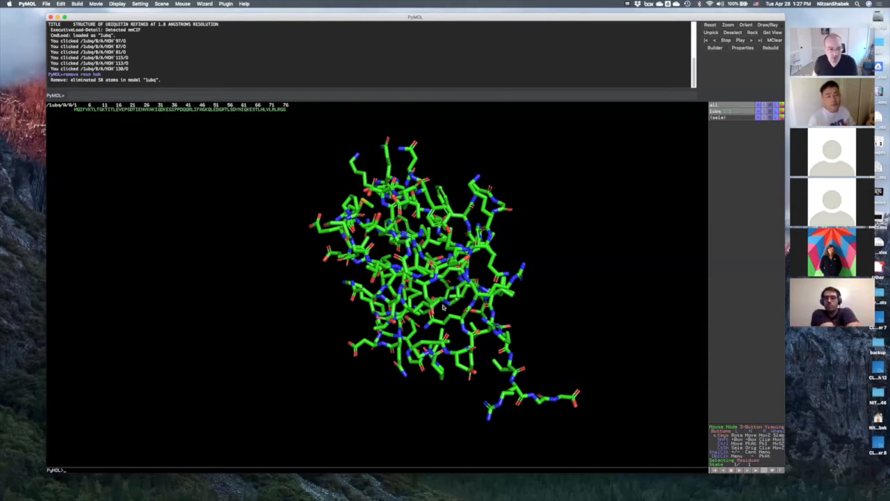
drag(462, 227, 529, 215)
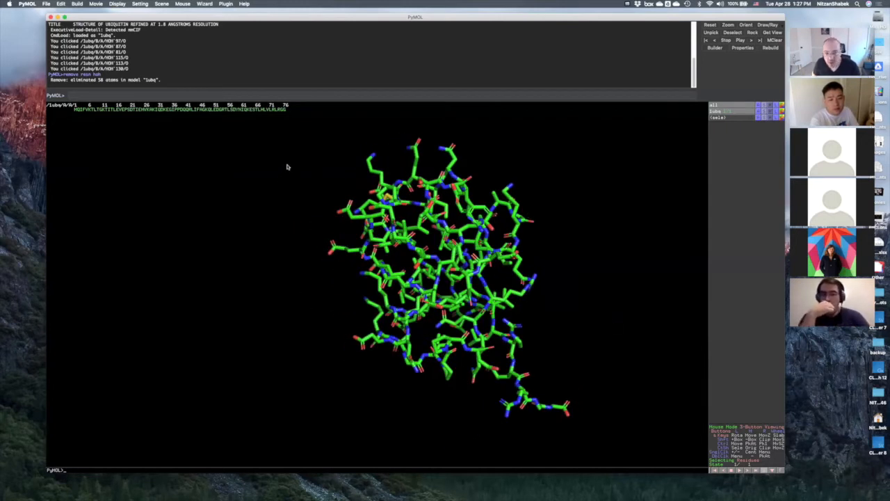
drag(377, 183, 381, 186)
drag(337, 234, 326, 232)
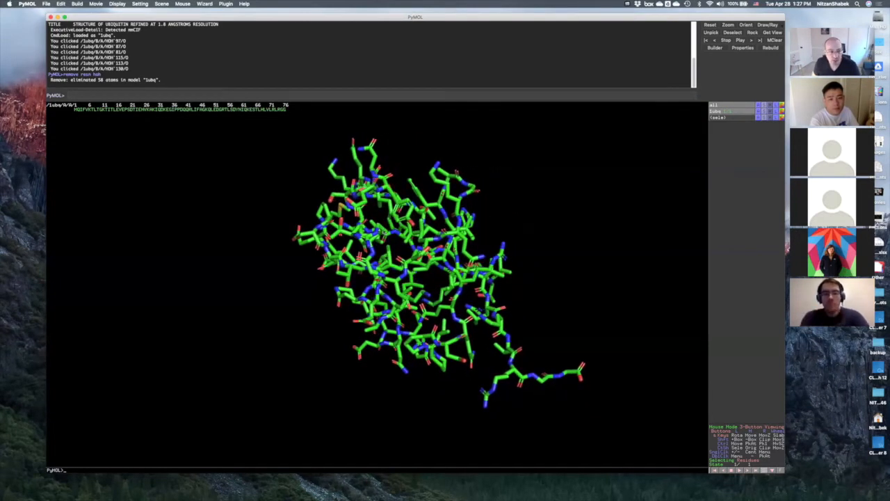
Select Gly76 and Gly75 in the C-terminal tail, toggling Arg74 in and out, reselect both glycines from the sequence, and clear the selection
right_drag(641, 340, 578, 386)
middle_drag(606, 375, 498, 366)
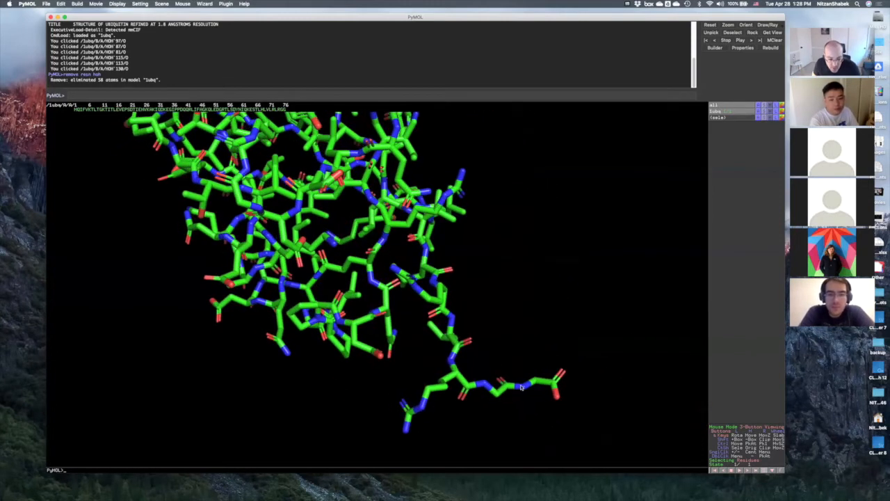
click(473, 382)
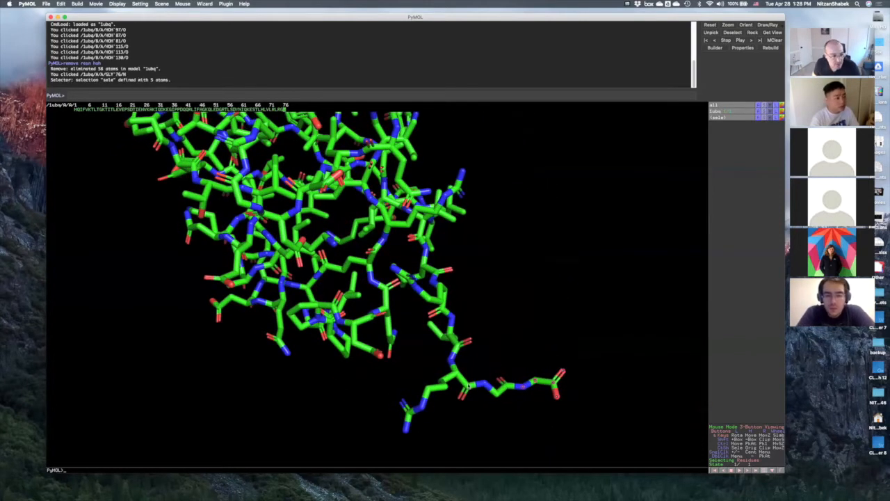
click(444, 384)
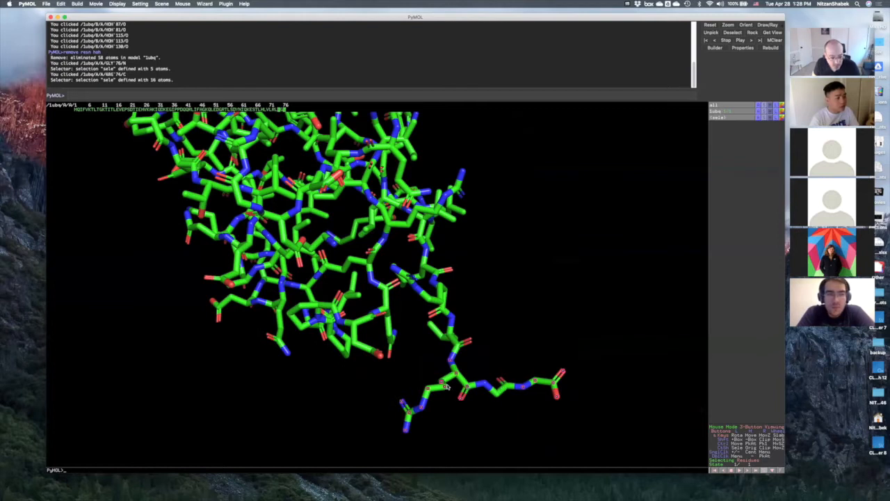
click(489, 387)
click(498, 384)
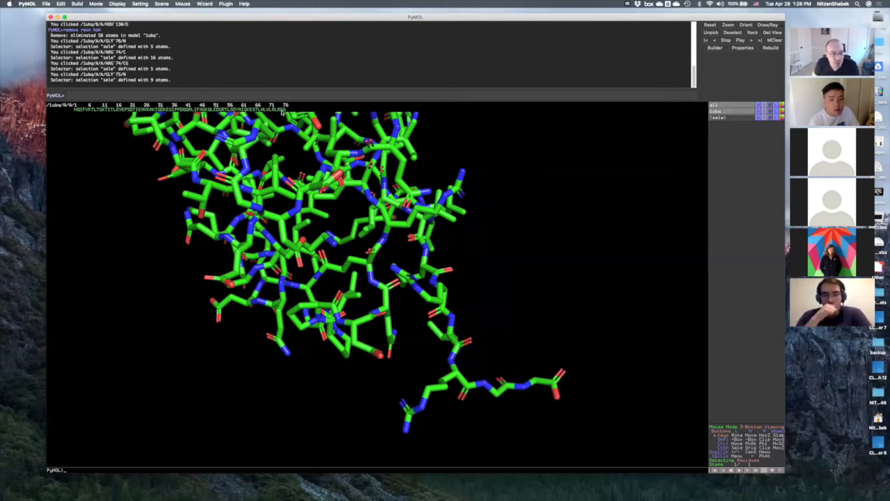
click(282, 110)
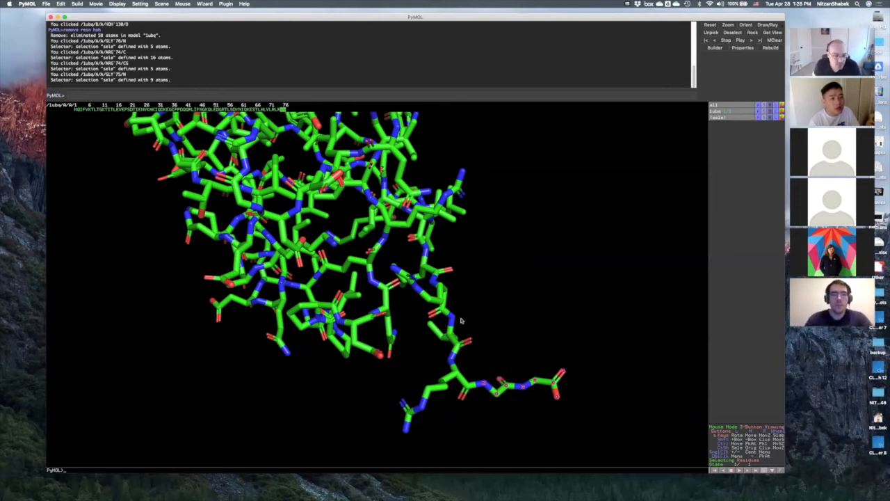
click(526, 313)
Select residues 75-76 with the select resi command and turn on the highlight of the resulting selection
click(186, 97)
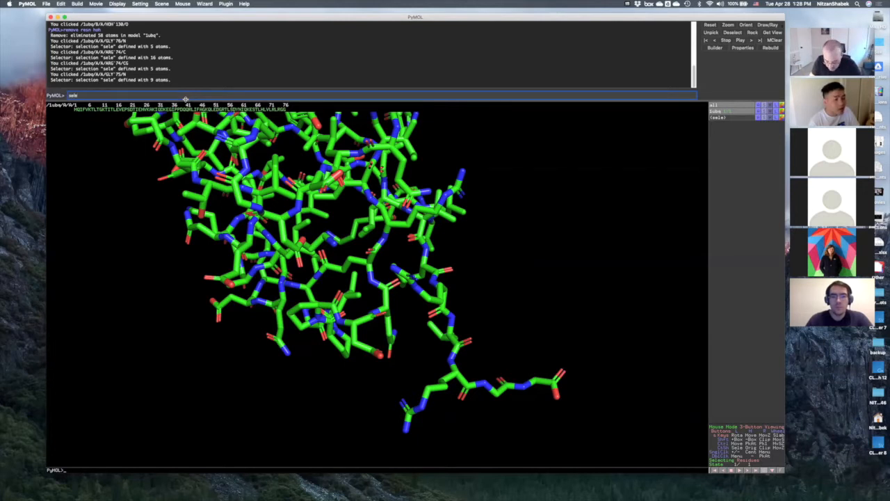
text(select resi 1)
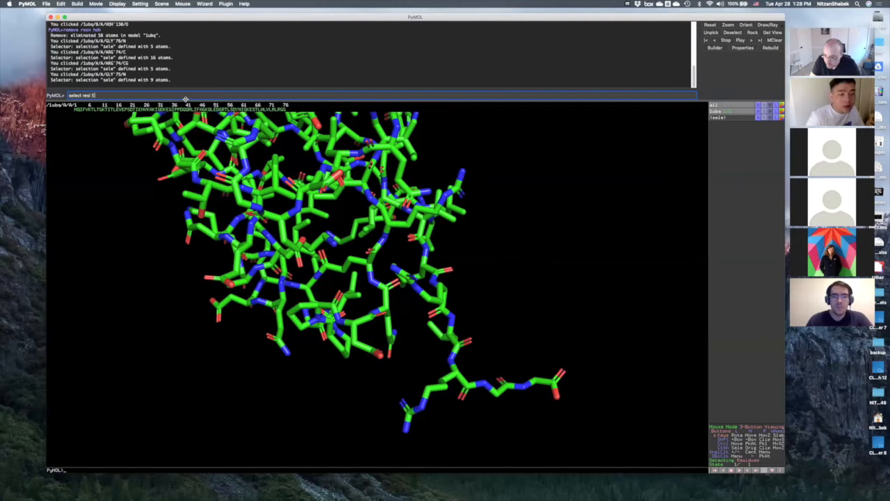
text(75-76)
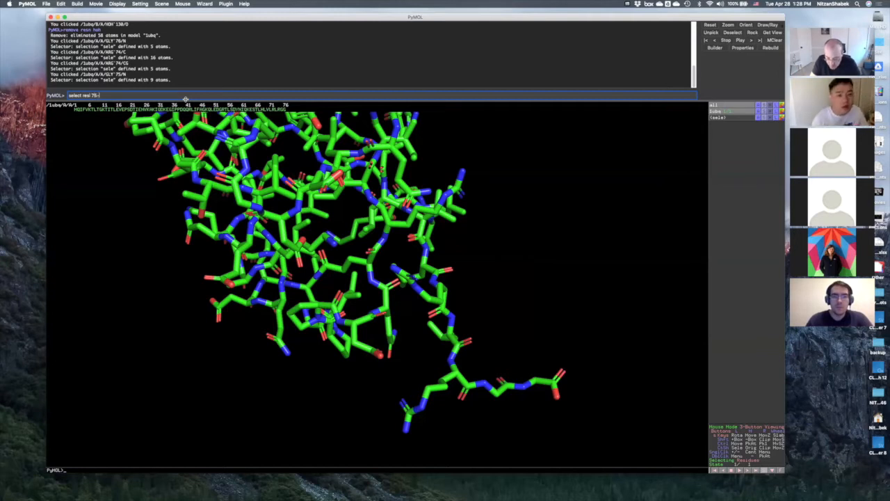
key(Return)
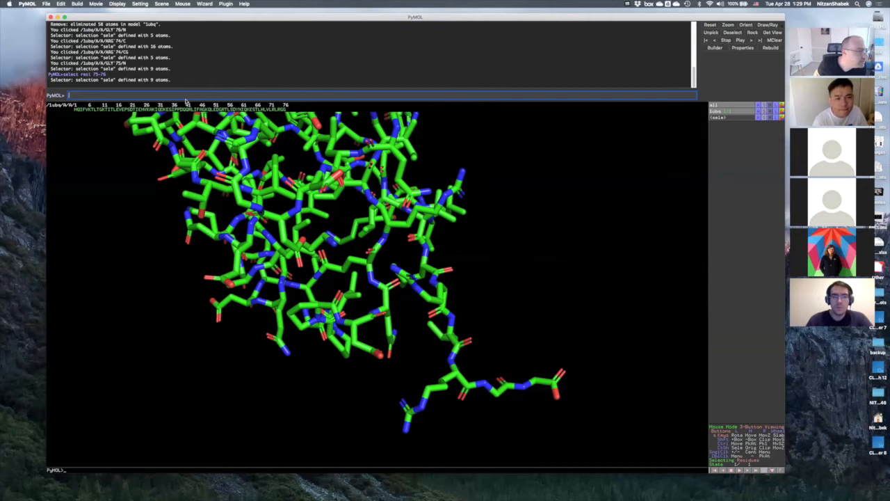
click(747, 118)
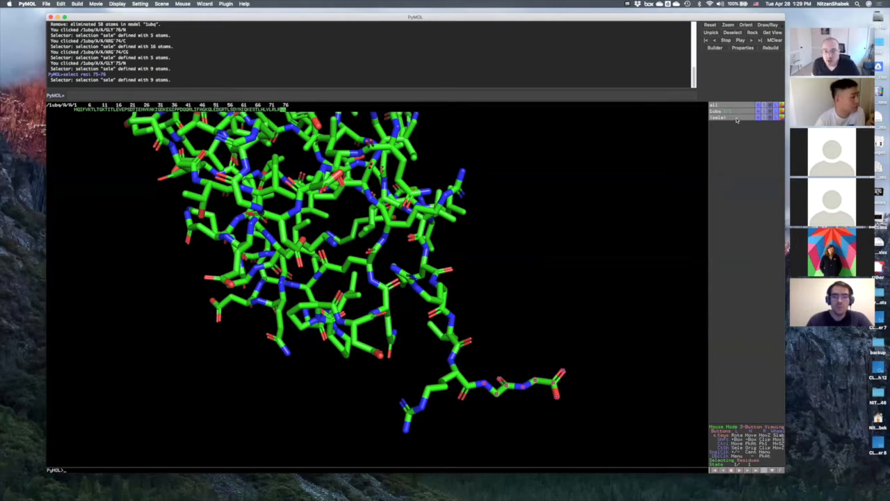
mouse_move(477, 348)
mouse_down()
mouse_move(469, 354)
mouse_move(482, 354)
mouse_up()
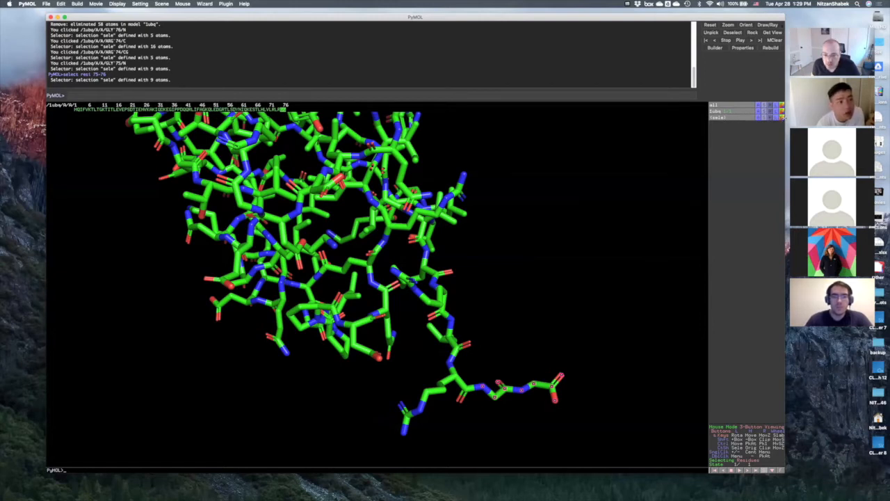
Colour the selected residues 75-76 at the C-terminal tail red
click(782, 117)
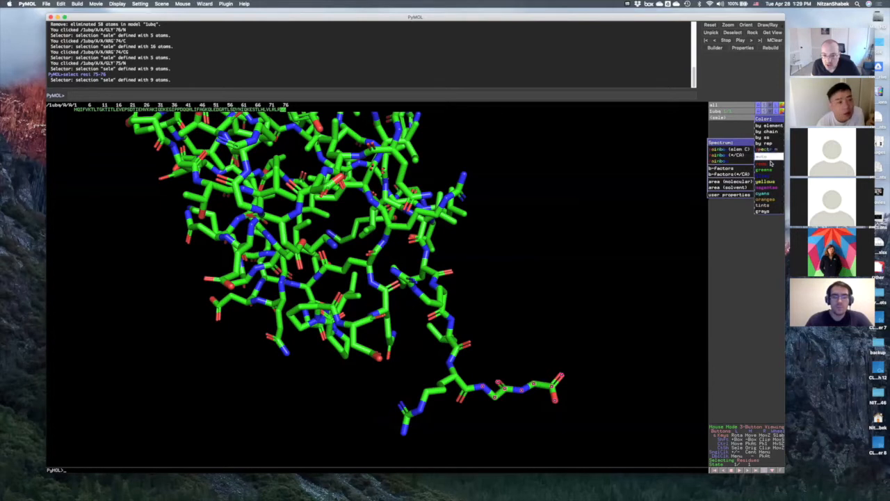
mouse_move(764, 167)
click(734, 164)
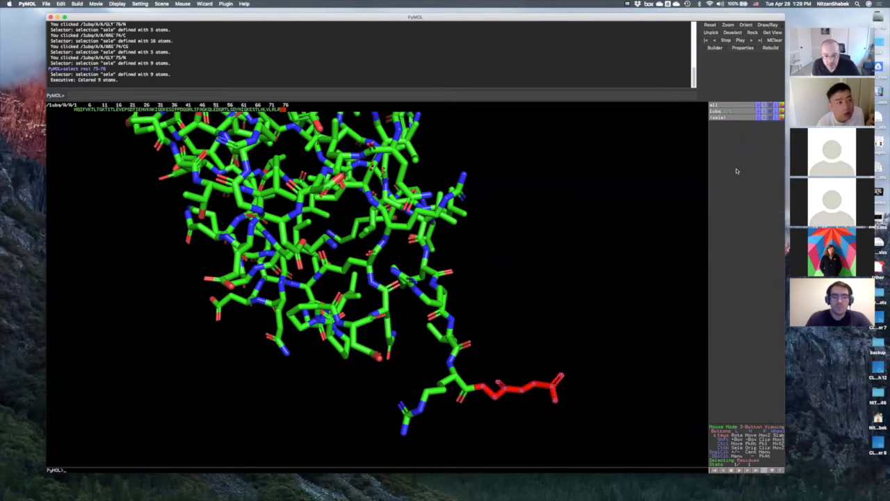
Rename the selection sele to LASTresi
click(758, 117)
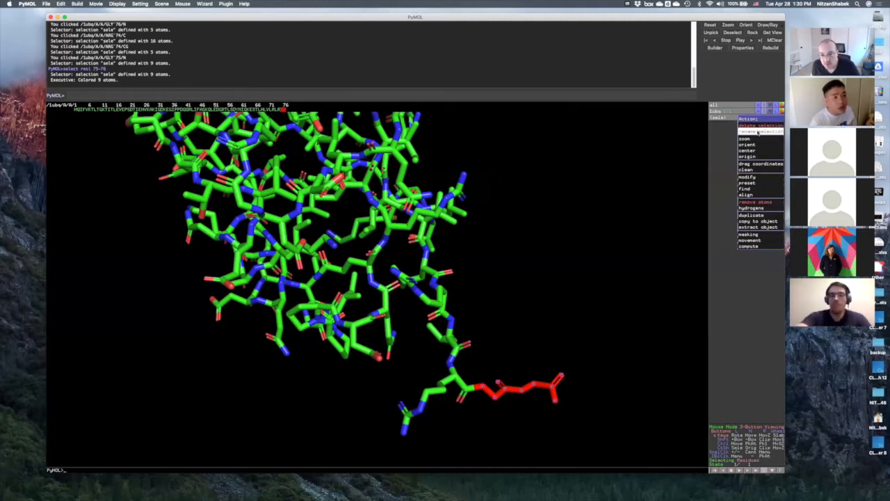
click(758, 131)
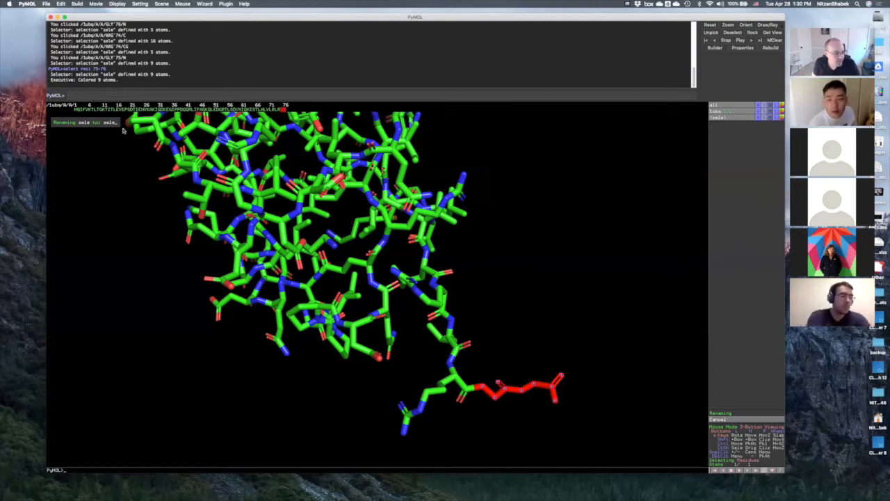
key(BackSpace)
key(BackSpace)
key(BackSpace)
key(BackSpace)
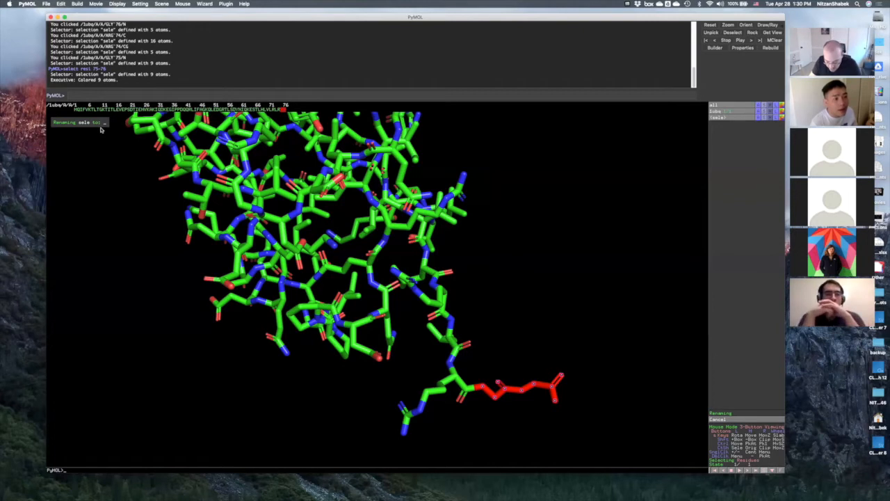
text(LASTre)
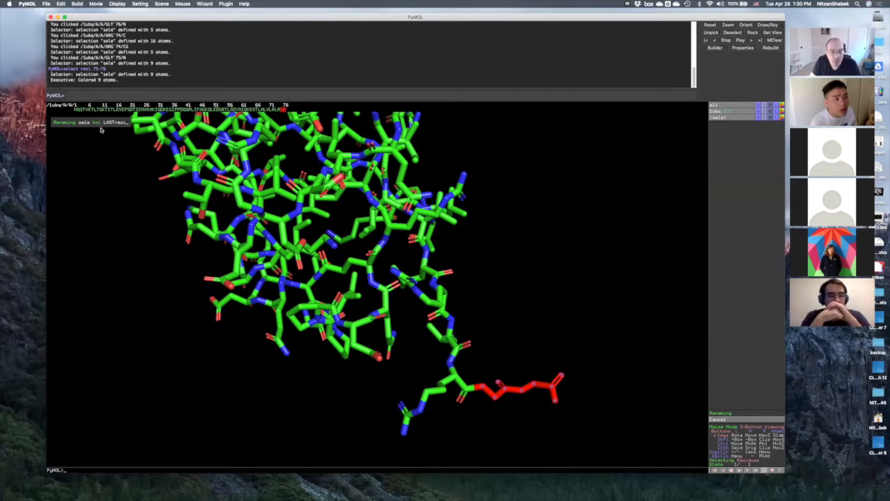
text(si)
key(Return)
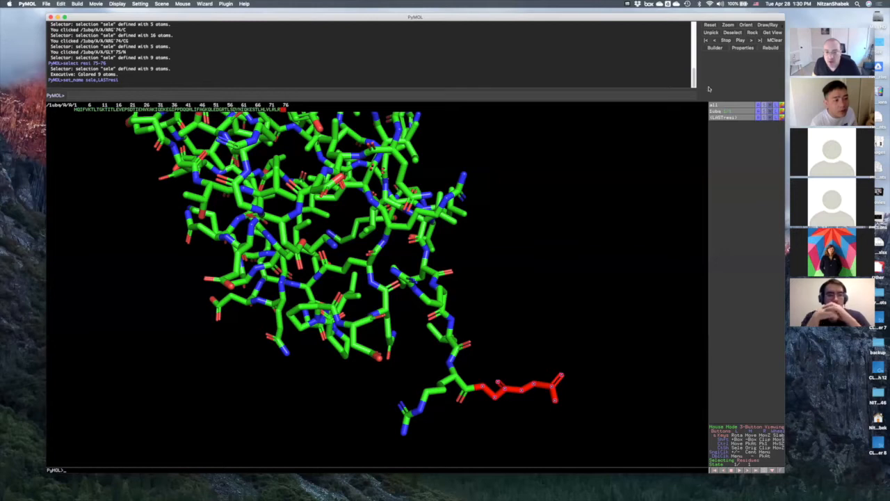
Turn off the LASTresi highlight and examine the whole stick model with its red C-terminal residues from several angles and distances
click(731, 119)
click(732, 119)
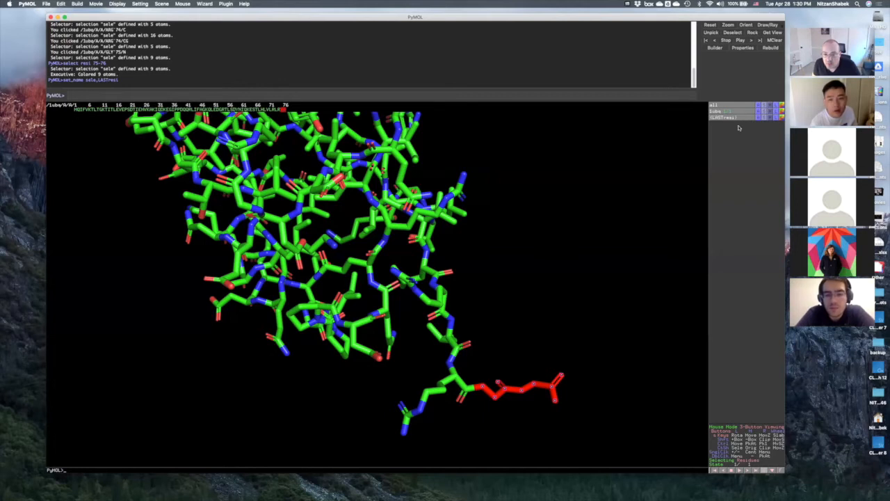
right_drag(464, 312, 588, 261)
drag(531, 254, 390, 300)
drag(264, 286, 451, 343)
right_drag(396, 307, 553, 263)
drag(465, 324, 419, 299)
middle_drag(420, 299, 494, 326)
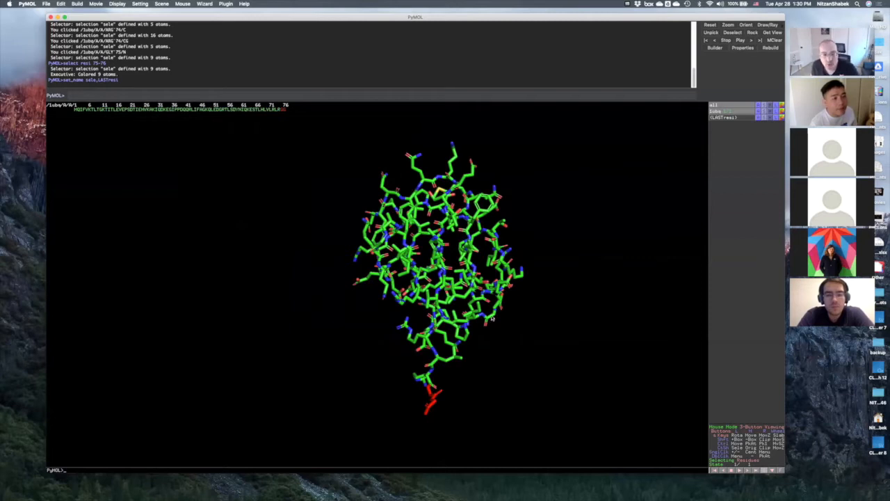
drag(428, 281, 529, 256)
middle_drag(528, 257, 494, 261)
right_drag(493, 261, 548, 302)
middle_drag(548, 302, 530, 285)
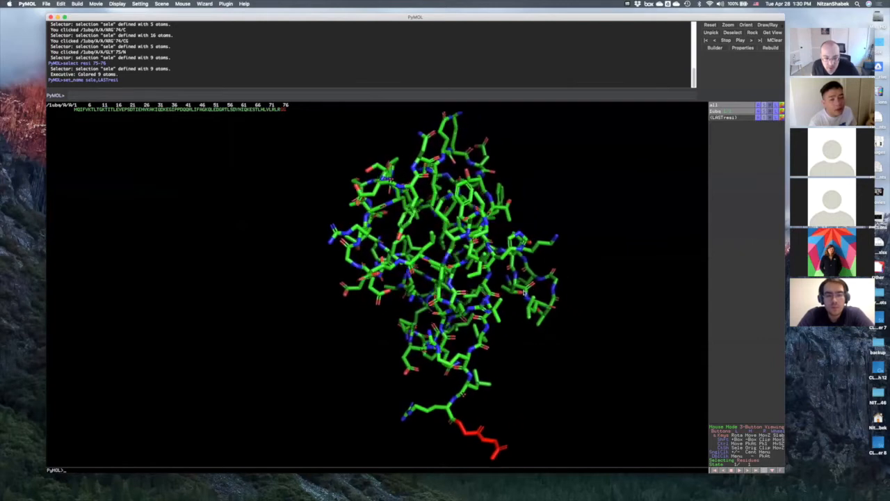
drag(525, 291, 507, 260)
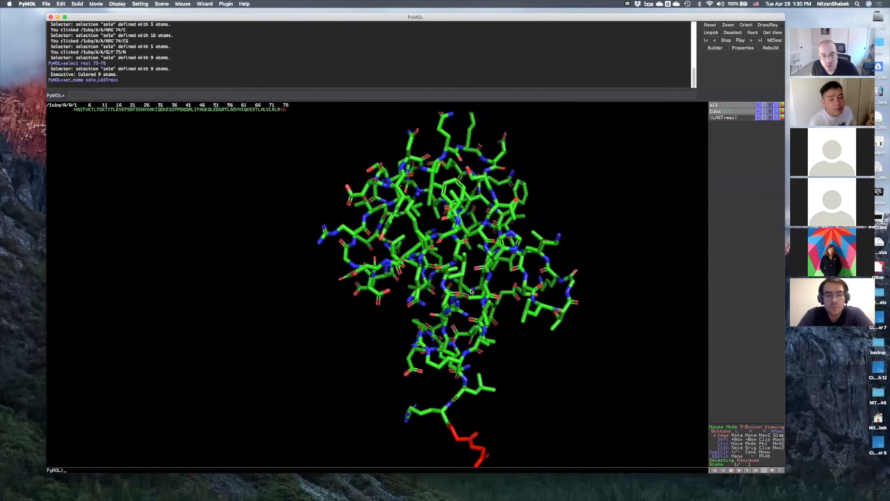
right_drag(384, 300, 453, 279)
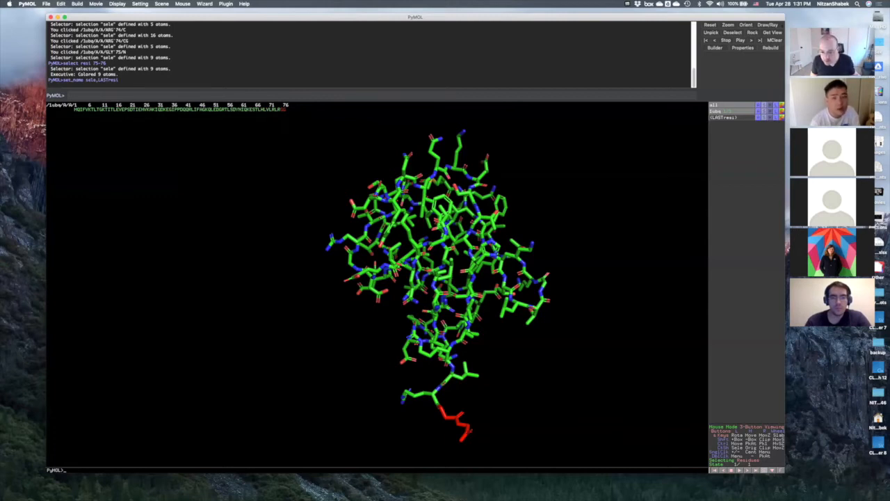
mouse_move(827, 25)
mouse_down()
mouse_move(838, 53)
mouse_move(846, 43)
mouse_move(835, 36)
mouse_up()
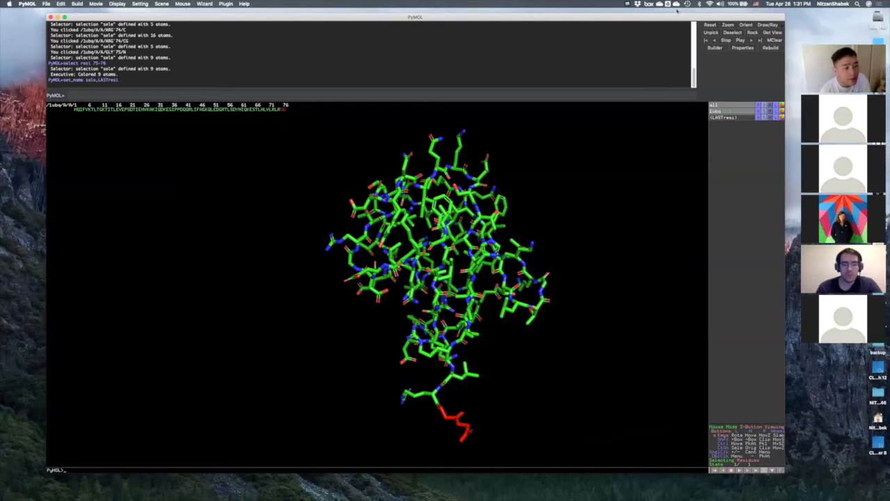
drag(652, 17, 658, 16)
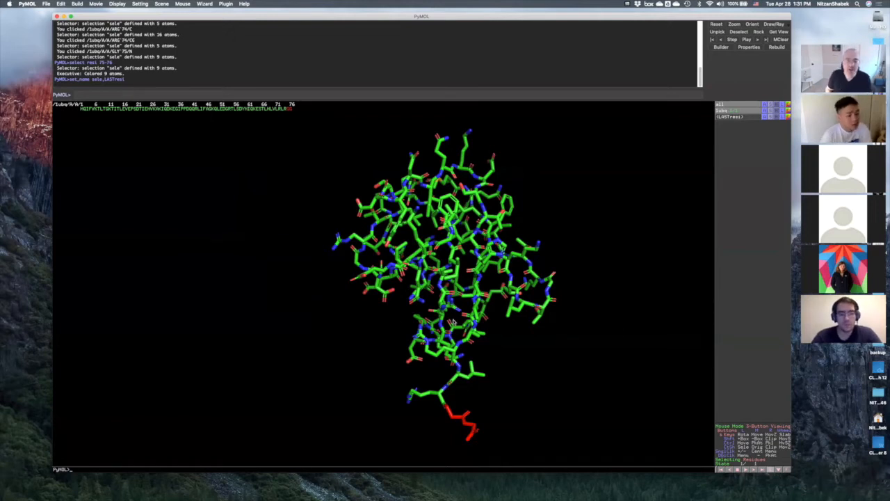
Hide the sticks of 1ubq, show its cartoon instead, and examine the fold and red tail from several angles
drag(418, 281, 398, 290)
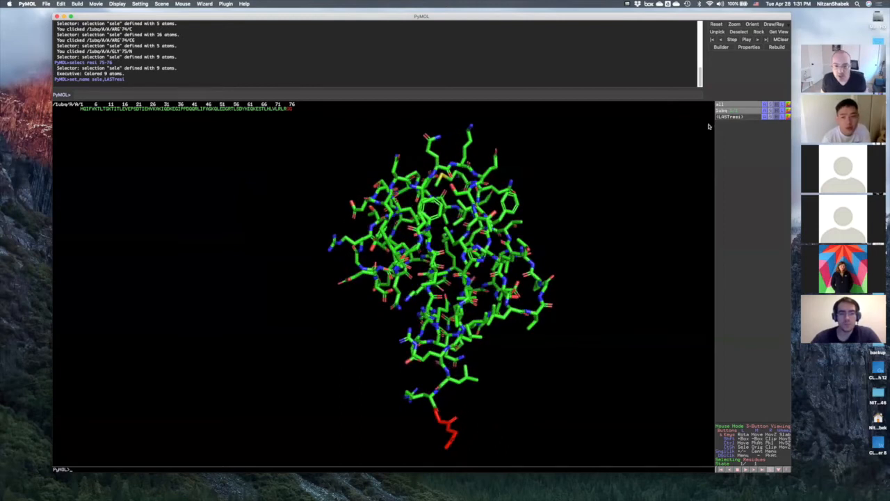
click(777, 111)
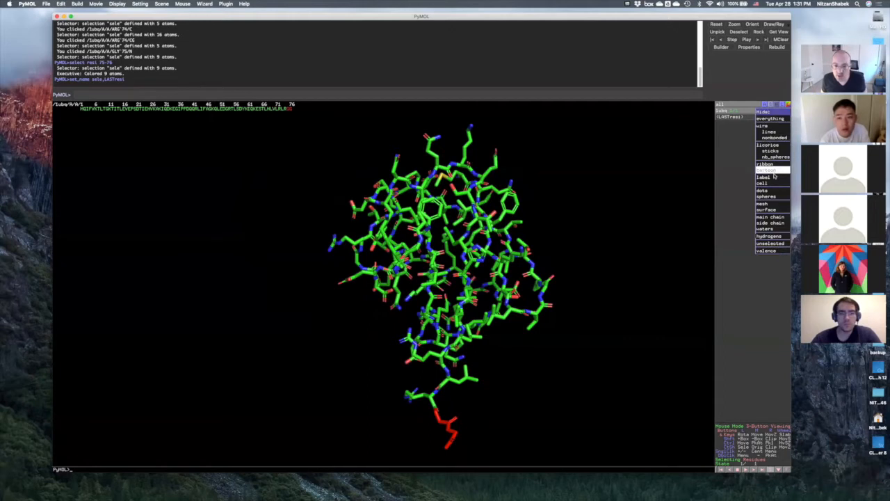
click(773, 152)
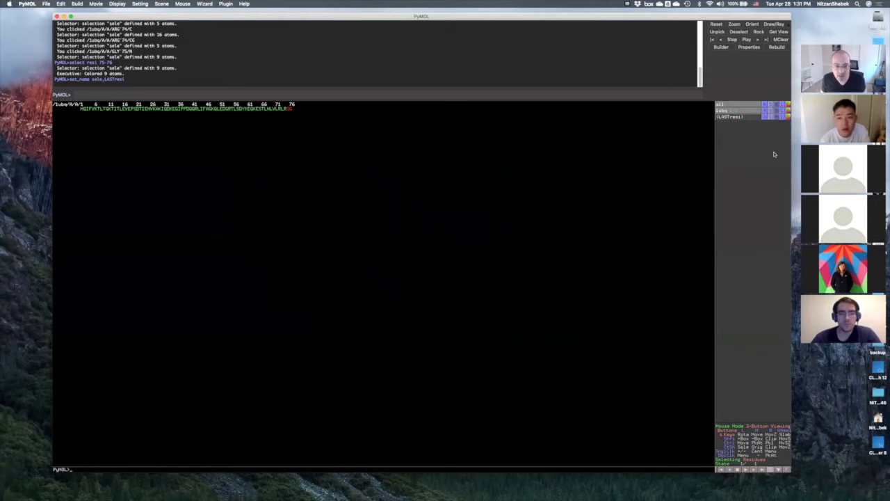
click(771, 110)
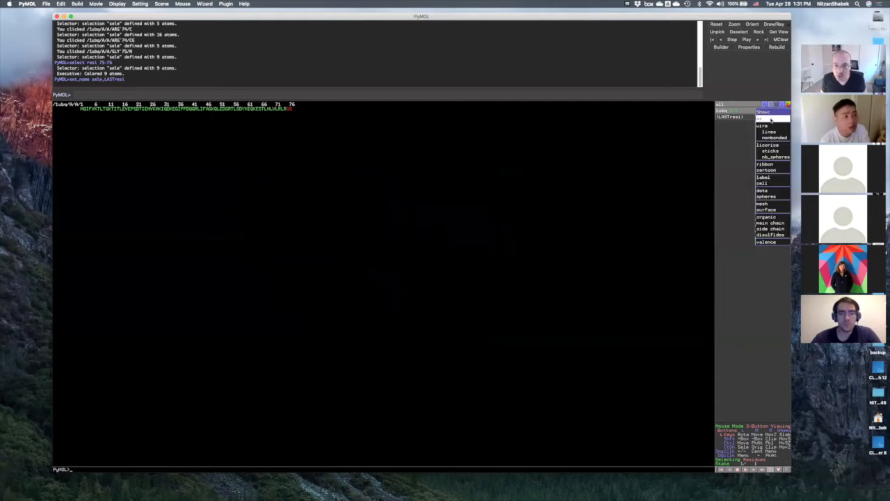
click(770, 170)
drag(404, 314, 444, 295)
middle_drag(444, 295, 445, 264)
drag(337, 333, 541, 344)
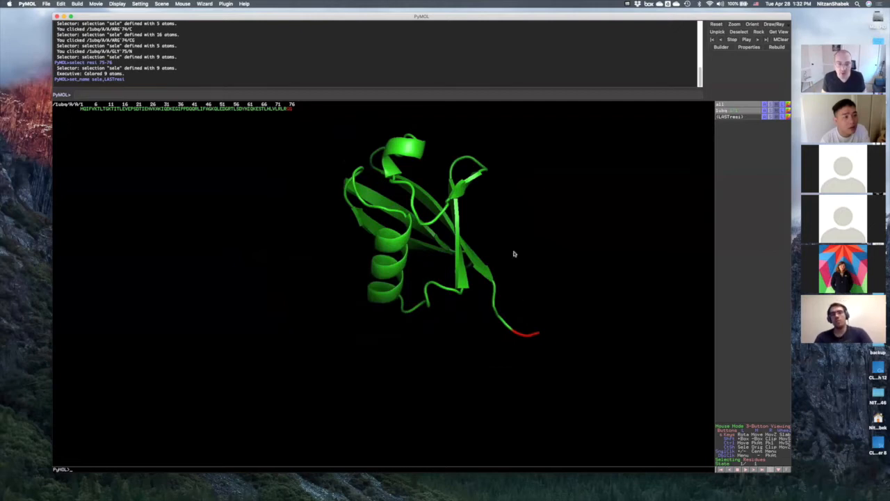
drag(514, 253, 350, 299)
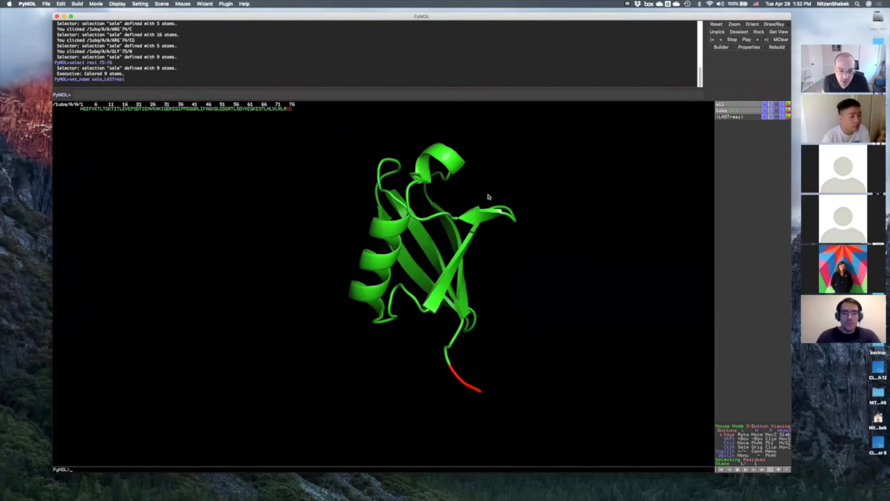
drag(419, 276, 427, 307)
drag(411, 273, 345, 281)
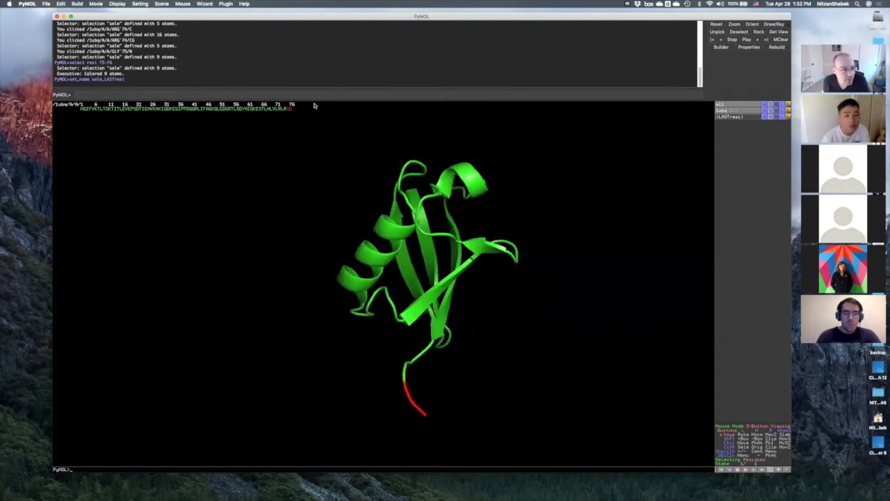
Set the viewer background to white and inspect the cartoon of 1ubq against it
click(205, 3)
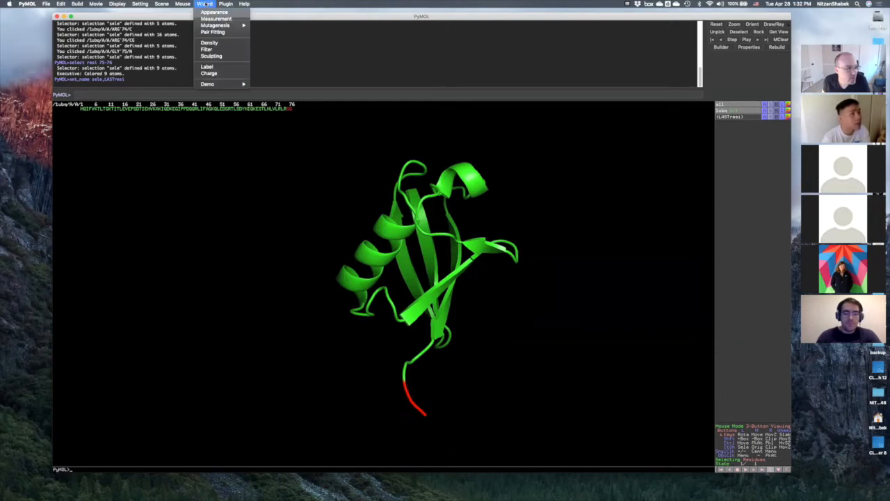
mouse_move(115, 4)
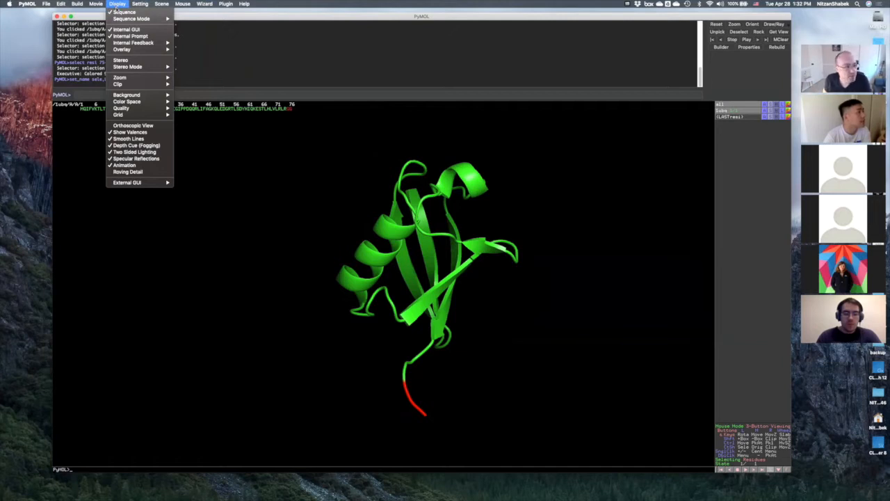
mouse_move(133, 93)
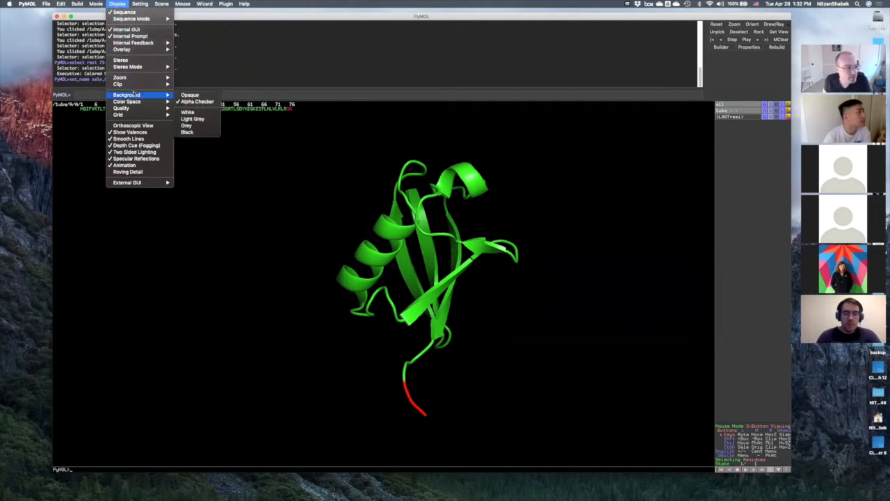
click(204, 113)
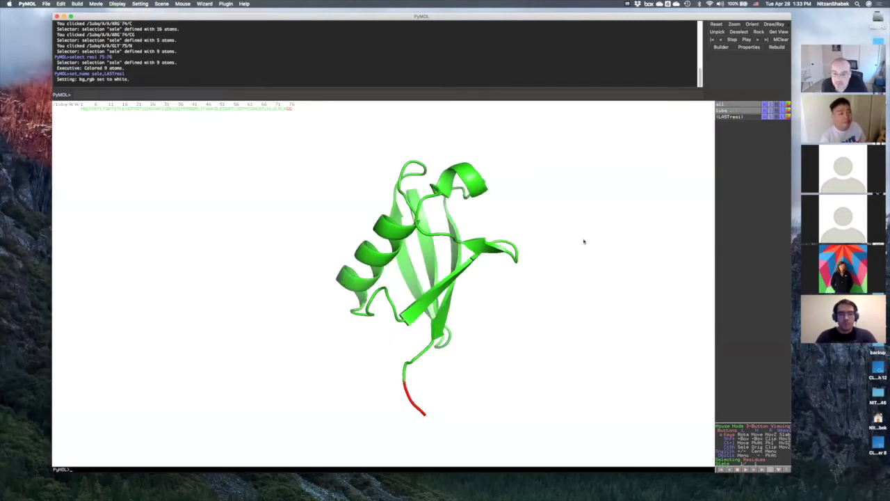
drag(401, 300, 487, 292)
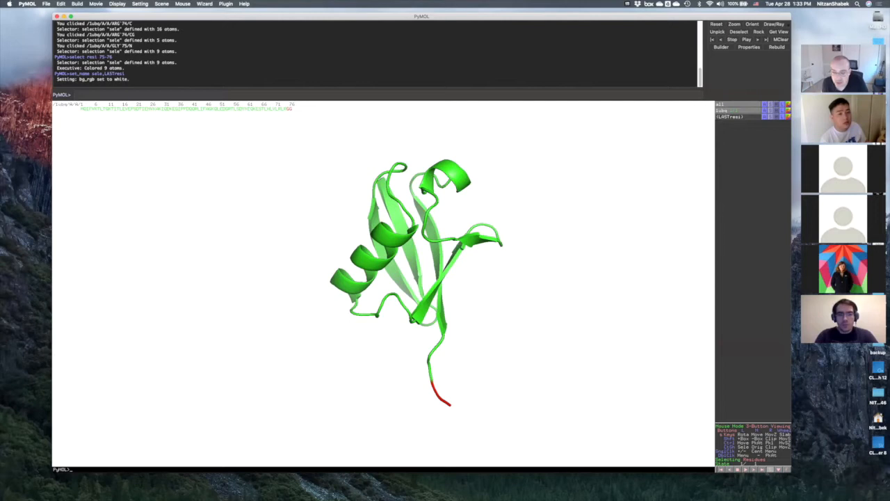
drag(329, 288, 375, 288)
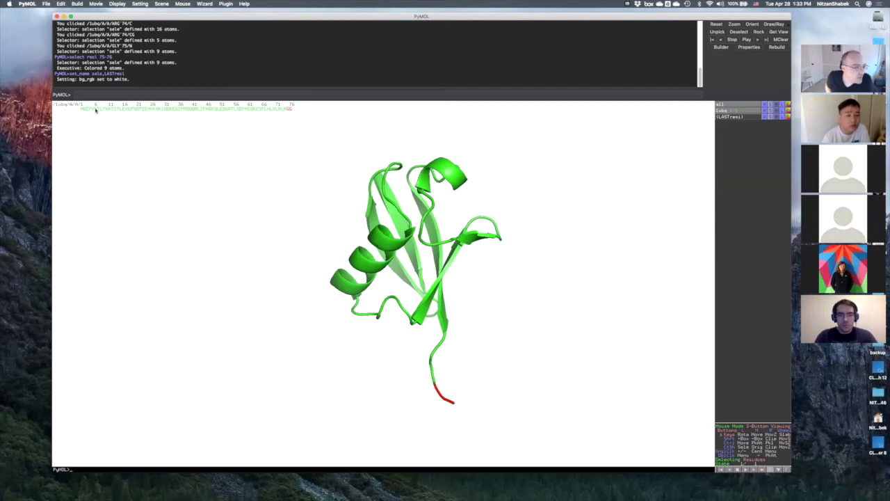
Select residues 6 and 7 (Lys and Thr) in the sequence and clear them again
mouse_move(98, 110)
mouse_down()
mouse_move(118, 113)
mouse_move(98, 110)
mouse_up()
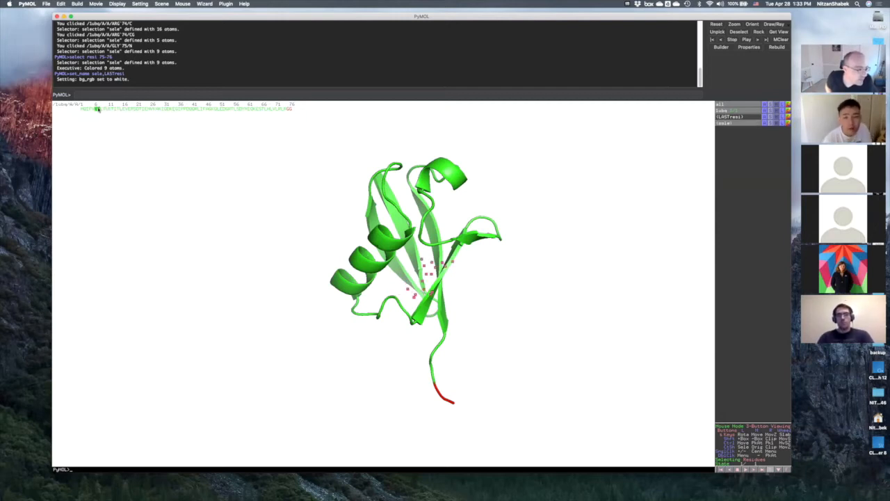
click(96, 109)
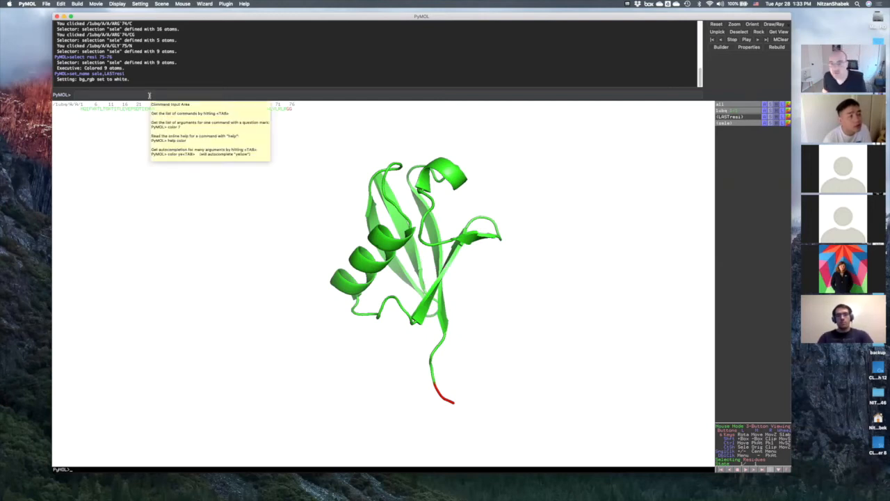
Create a selection named lysines containing all residues with the residue name lys
click(139, 94)
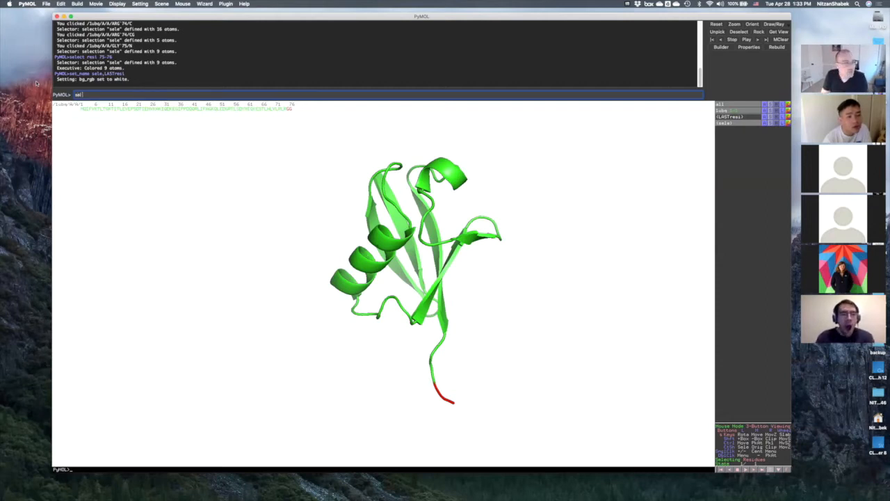
text(sel lysines)
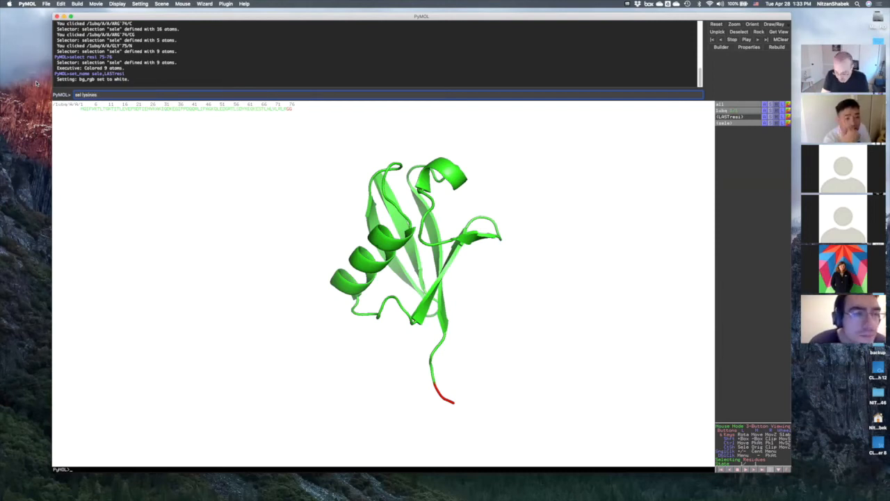
text(, resn)
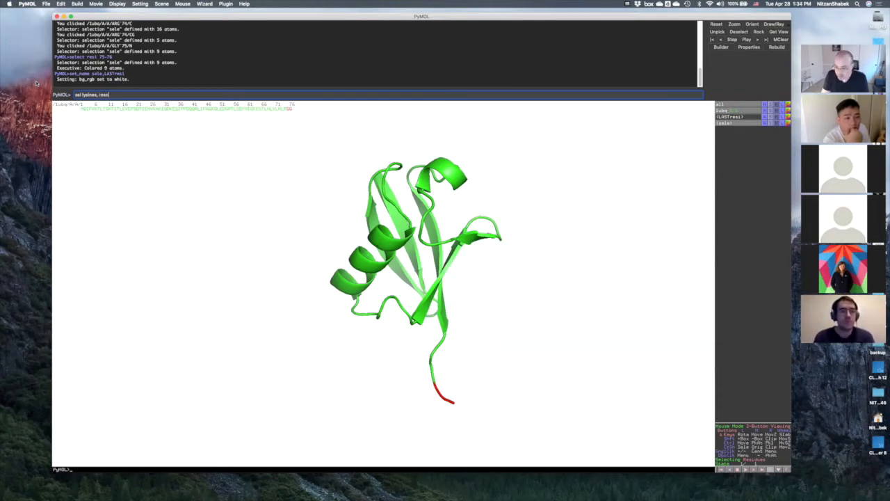
text( lys)
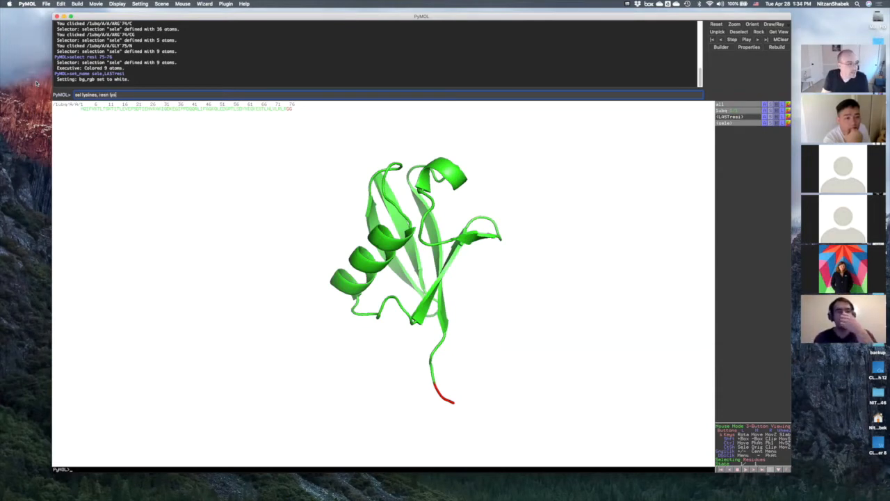
key(Return)
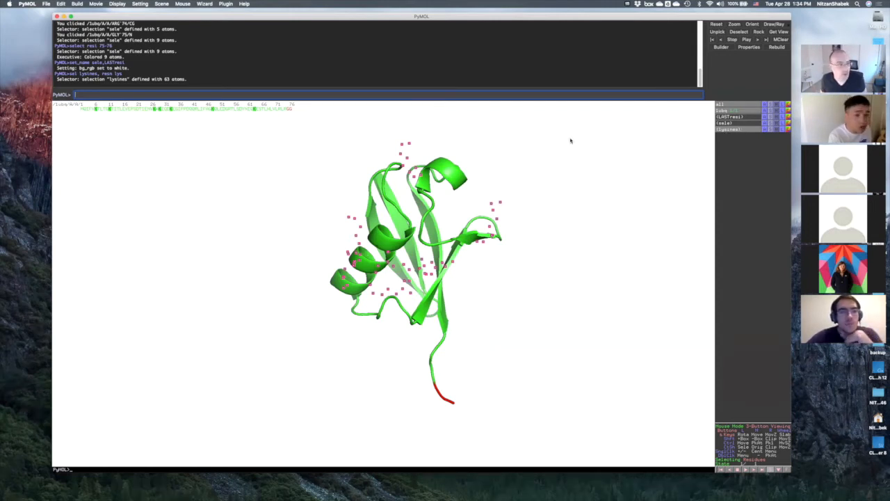
Create a selection named glut from all glu residues and compare its highlighted atoms with those of the lysines selection
click(126, 93)
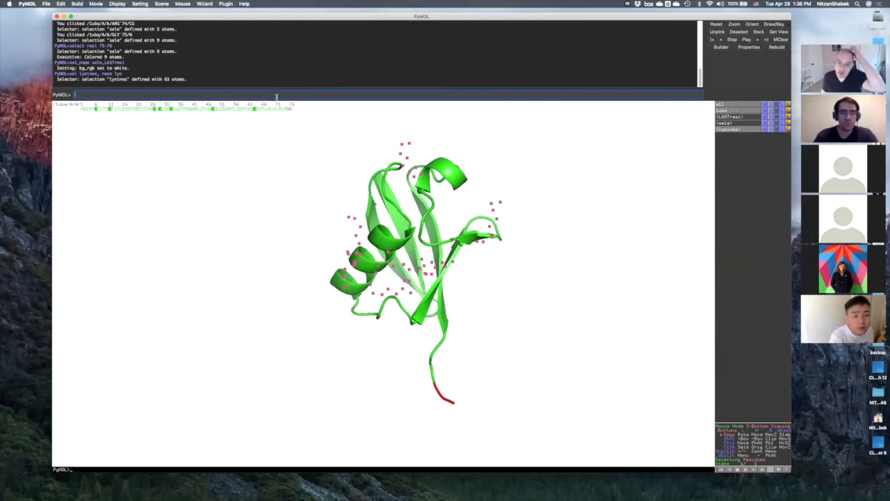
text(se)
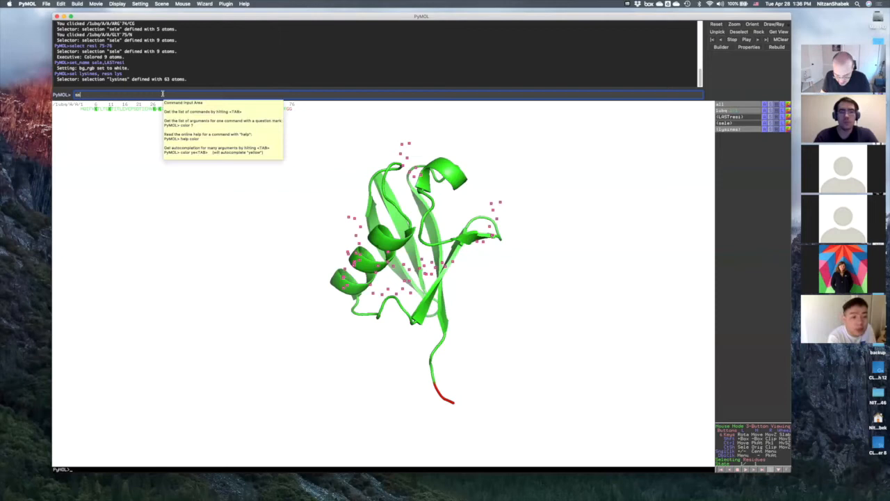
text(l g)
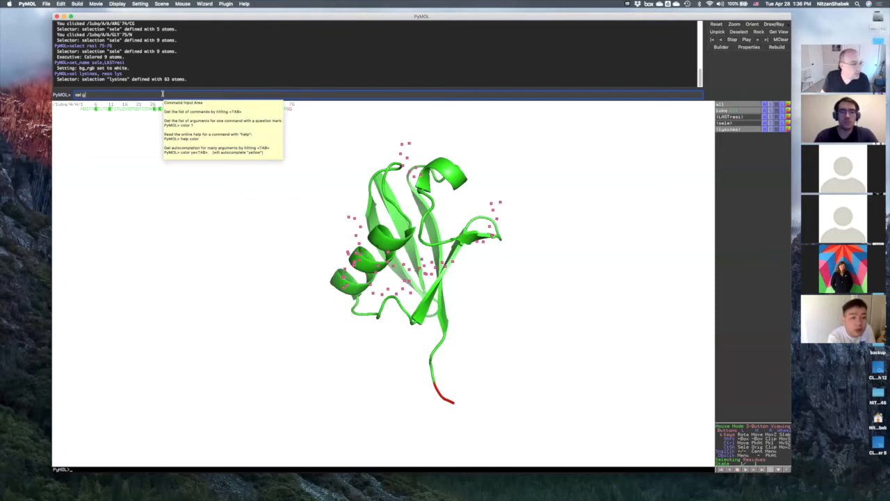
text(lut, resn glu)
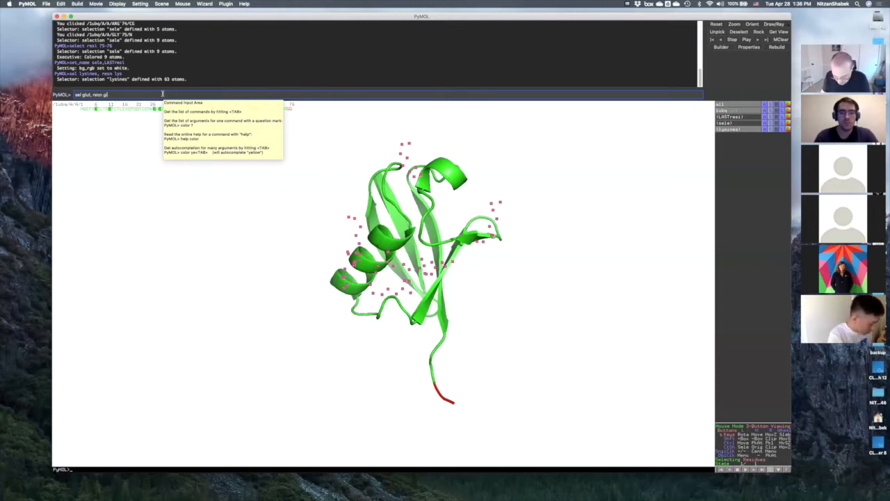
key(Return)
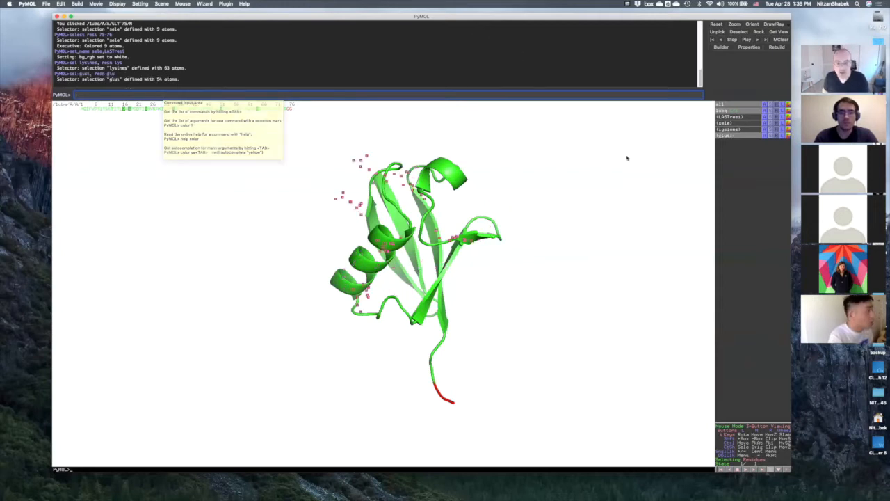
click(731, 130)
click(725, 135)
click(729, 130)
click(725, 135)
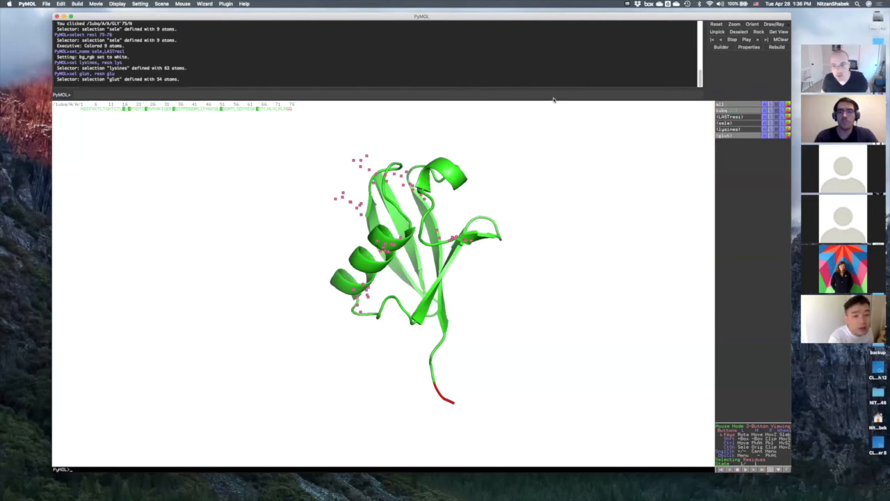
Create a selection named acids combining all asp and glu residues (resn asp+glu)
click(549, 95)
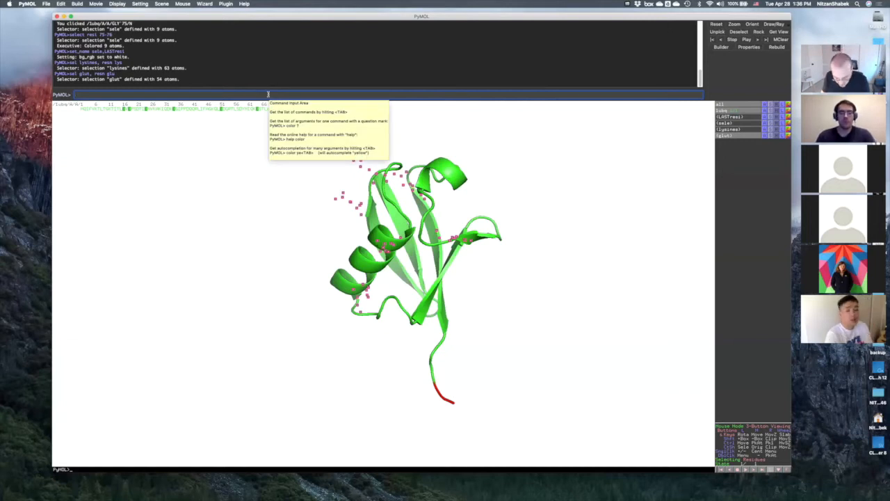
text(sel)
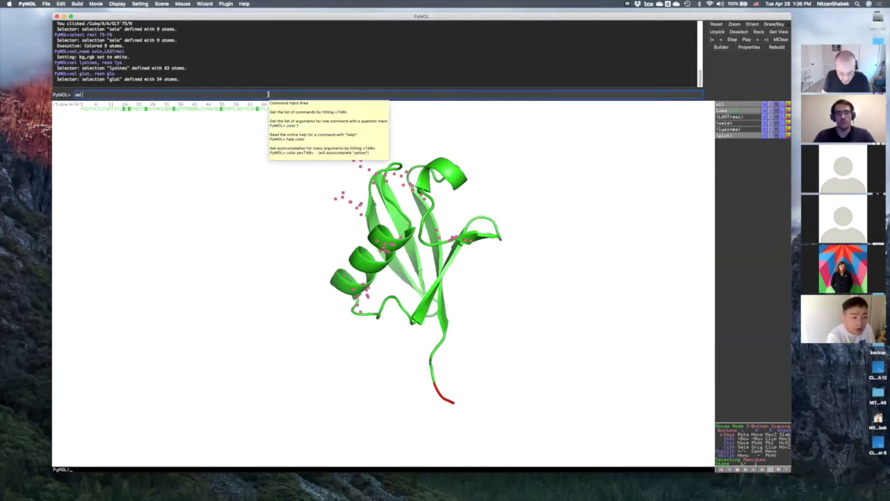
text( acids sp)
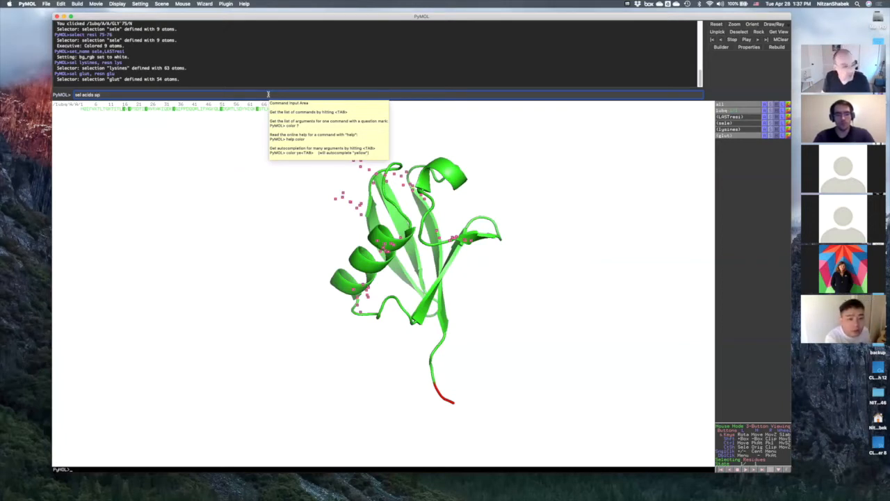
key(BackSpace)
key(BackSpace)
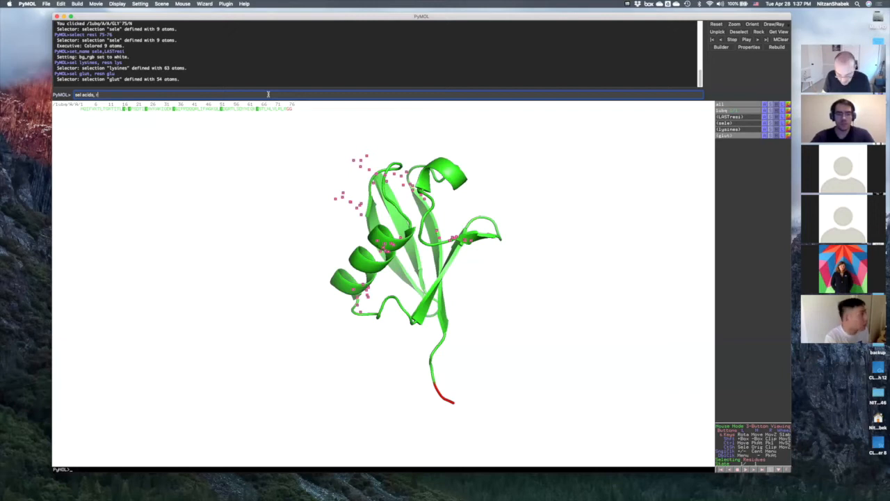
text(, resn)
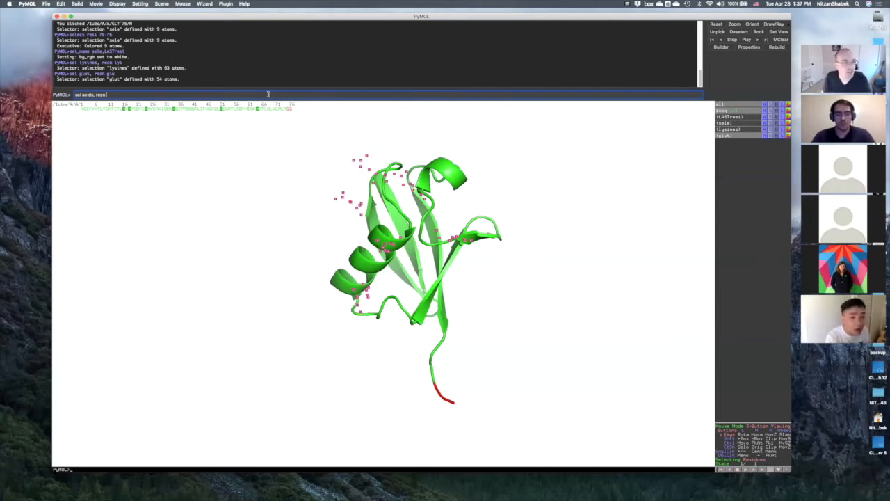
text( asp+glu)
key(Return)
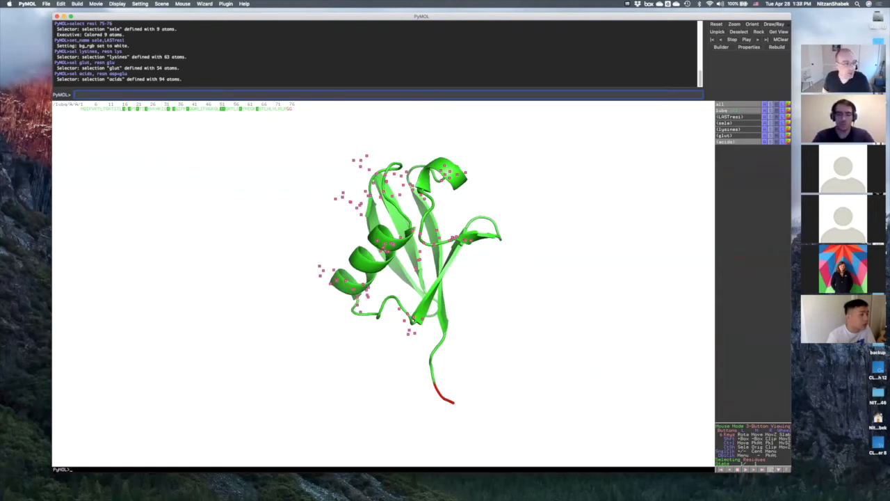
click(189, 95)
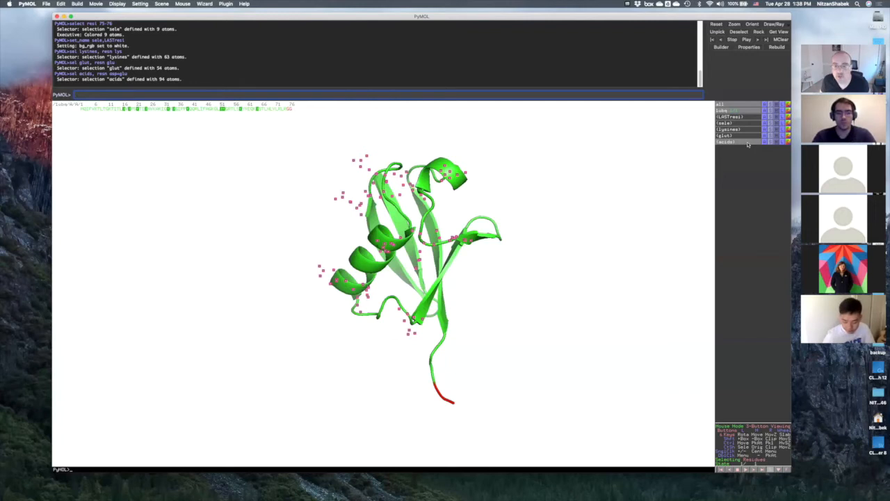
Switch the highlight from acids to lysines, show the lysine side chains as sticks, and clear the highlight
click(747, 142)
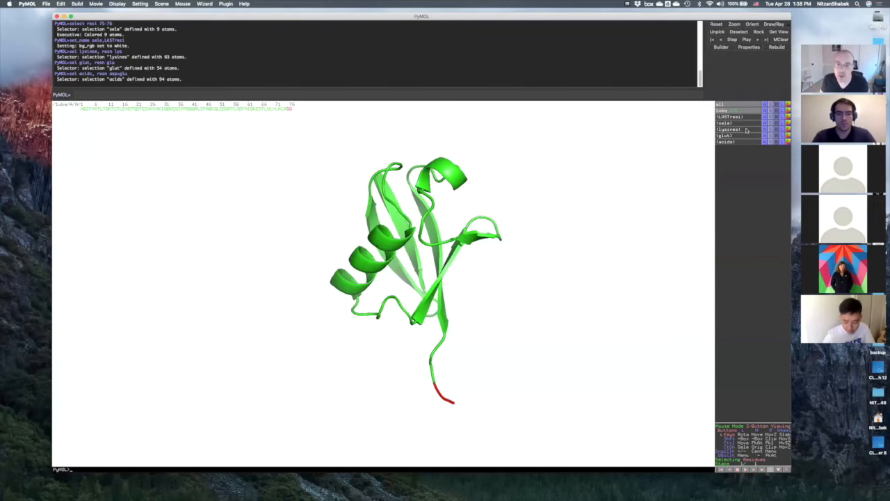
click(746, 130)
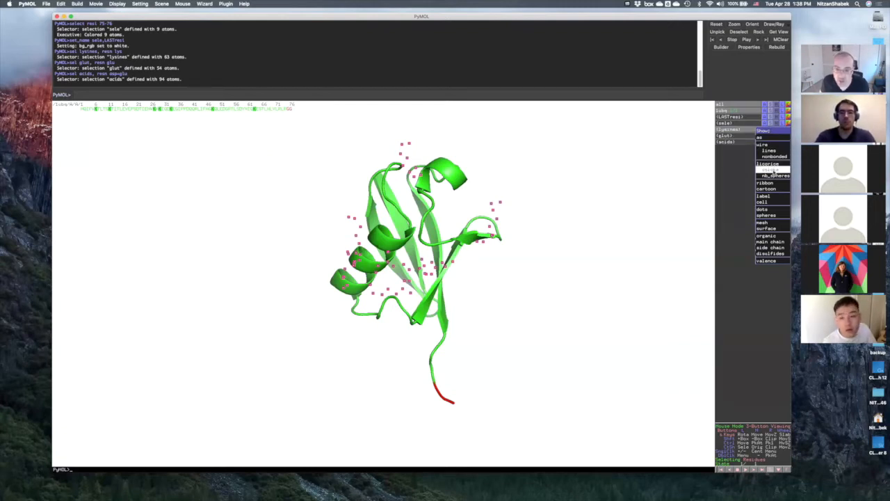
mouse_move(766, 248)
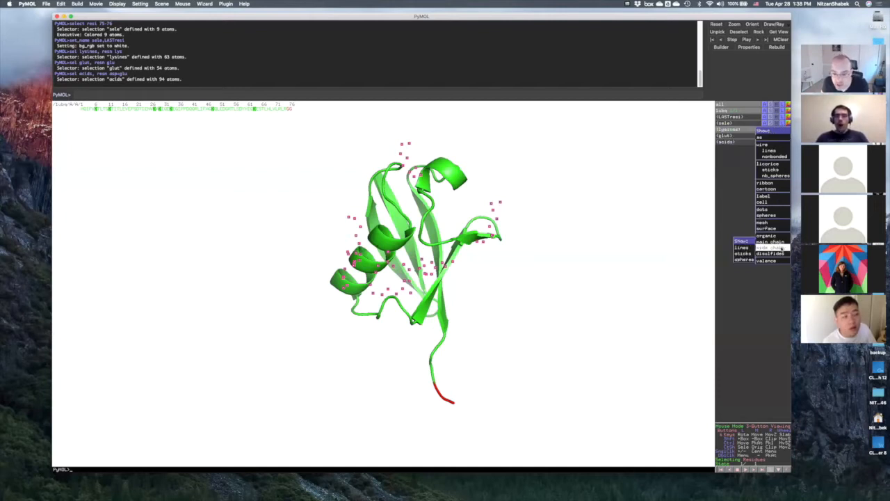
click(745, 254)
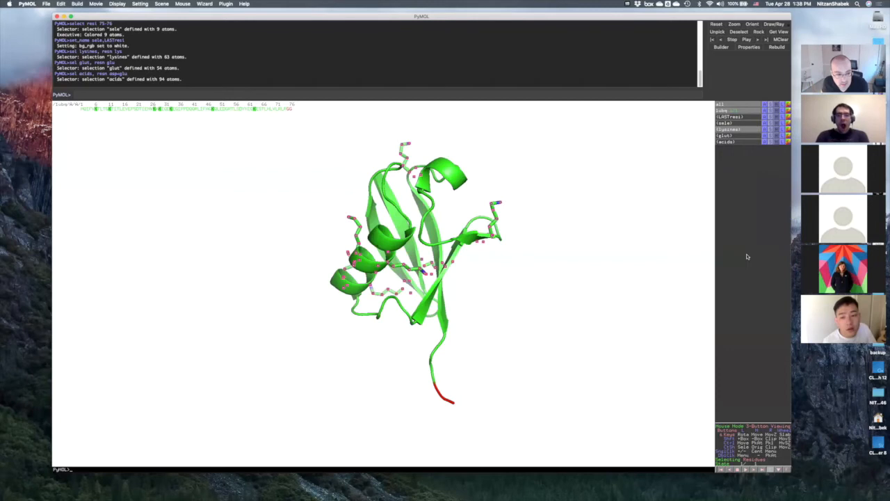
click(487, 294)
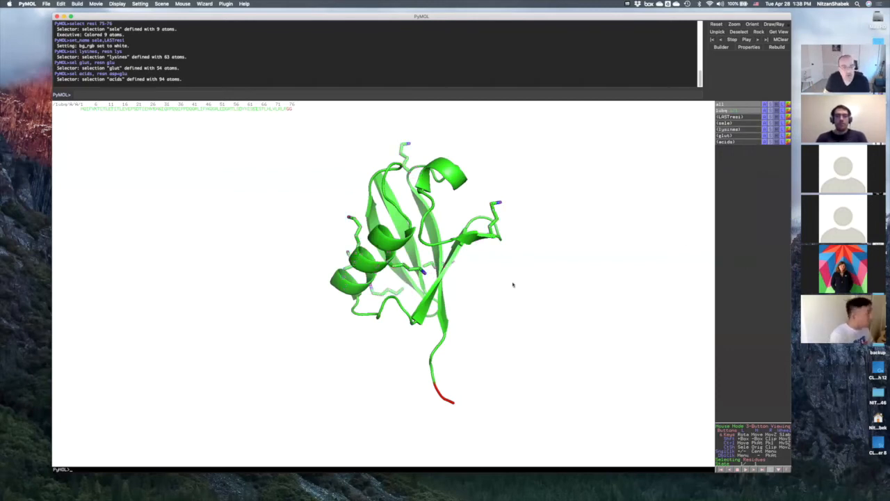
Examine the lysine side-chain sticks on the cartoon from several angles and pick the lysine just after position 46 in the sequence
drag(314, 307, 410, 275)
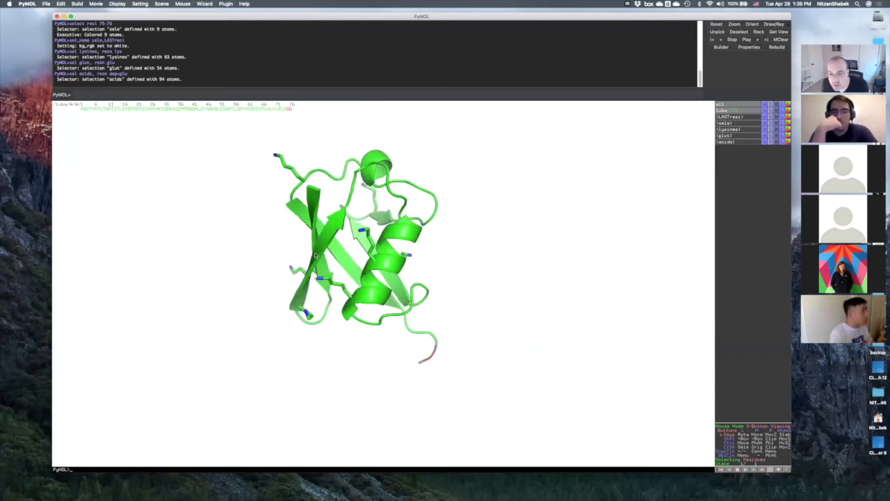
drag(329, 314, 350, 290)
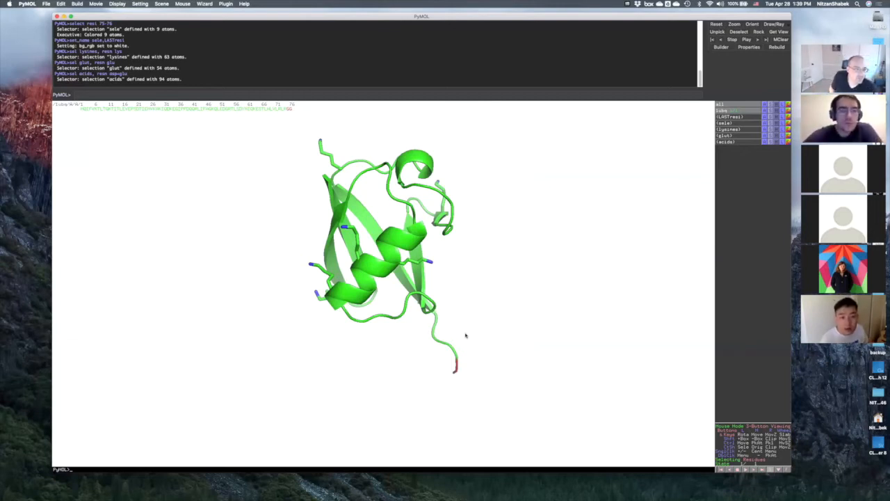
drag(220, 300, 257, 274)
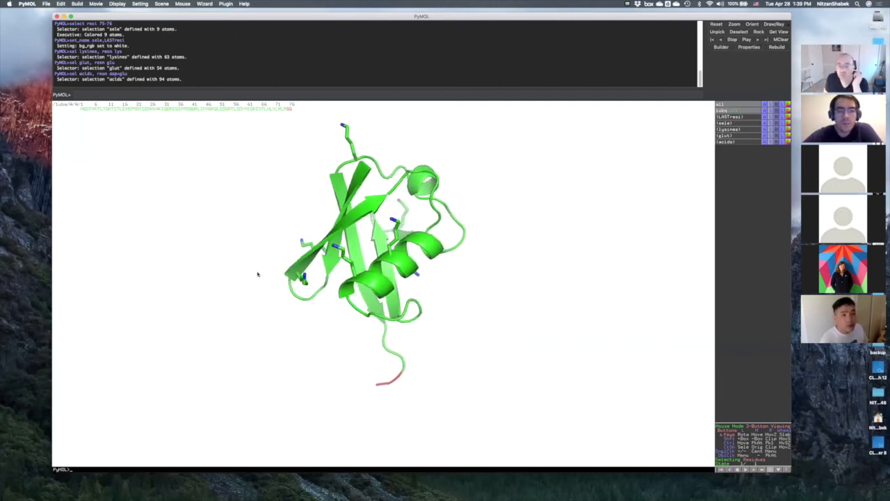
mouse_move(533, 267)
mouse_down()
mouse_move(543, 241)
mouse_move(512, 260)
mouse_move(528, 264)
mouse_up()
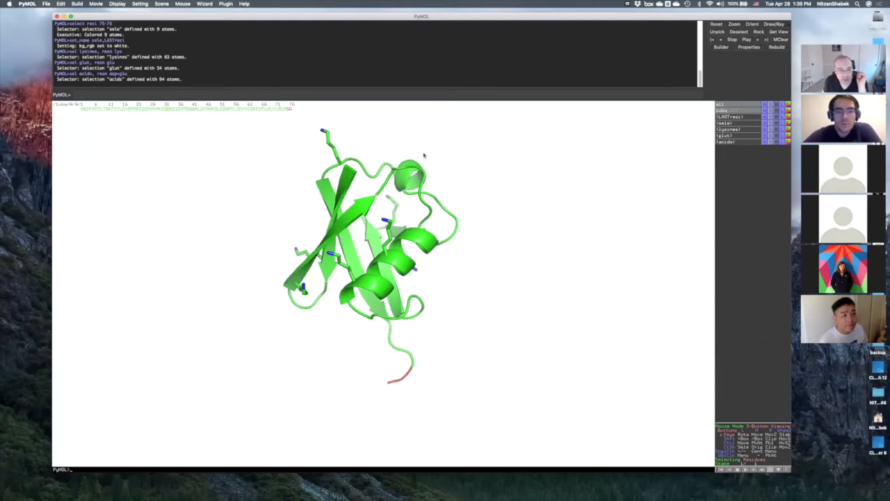
drag(443, 290, 471, 277)
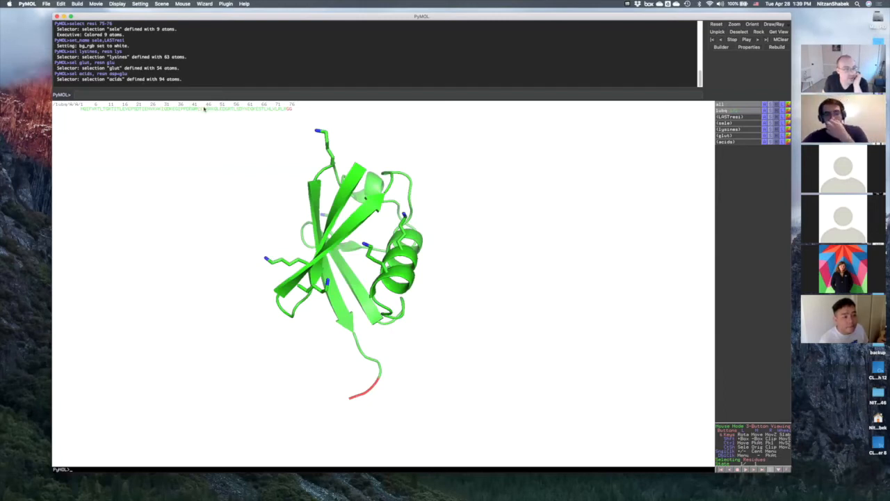
click(213, 109)
drag(231, 160, 327, 244)
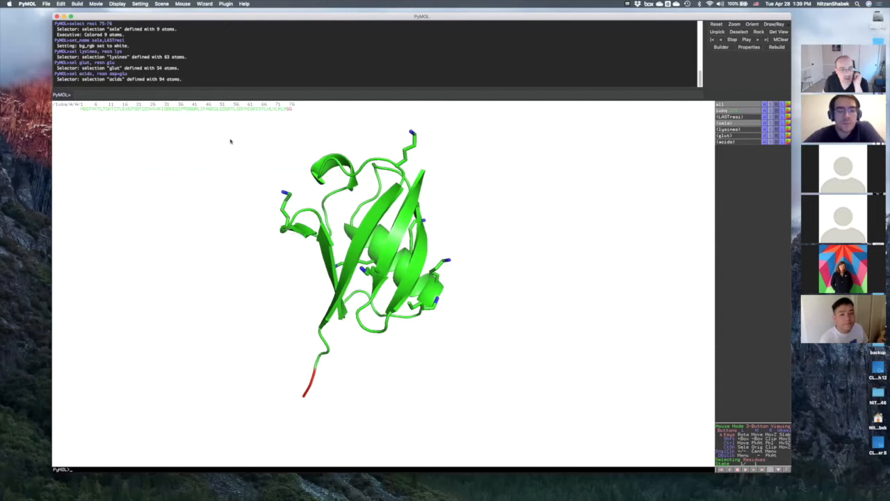
mouse_move(293, 321)
mouse_down()
mouse_move(331, 323)
mouse_move(290, 322)
mouse_up()
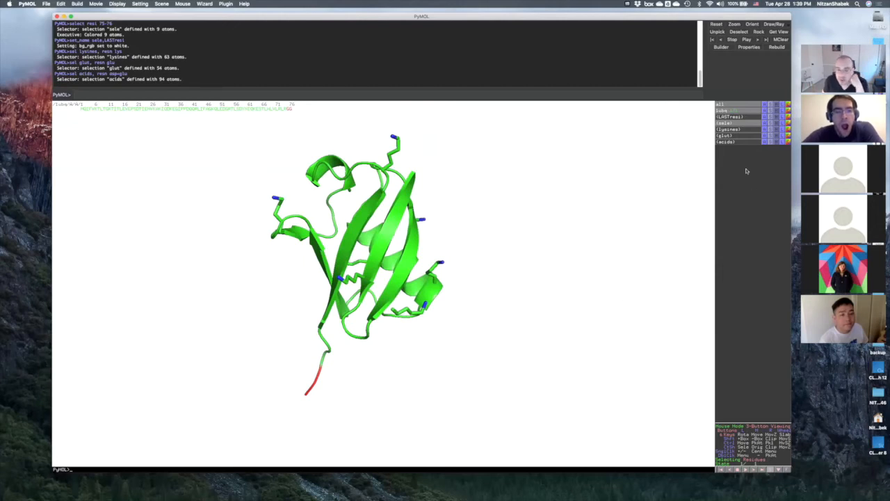
drag(262, 314, 418, 278)
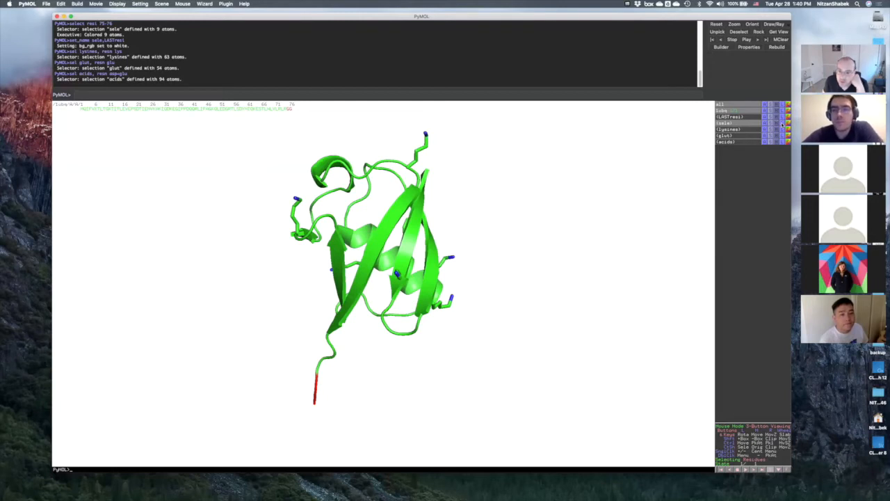
Label the lysine residues with one-letter codes and residue numbers, using the front label colour and label size 24
click(782, 123)
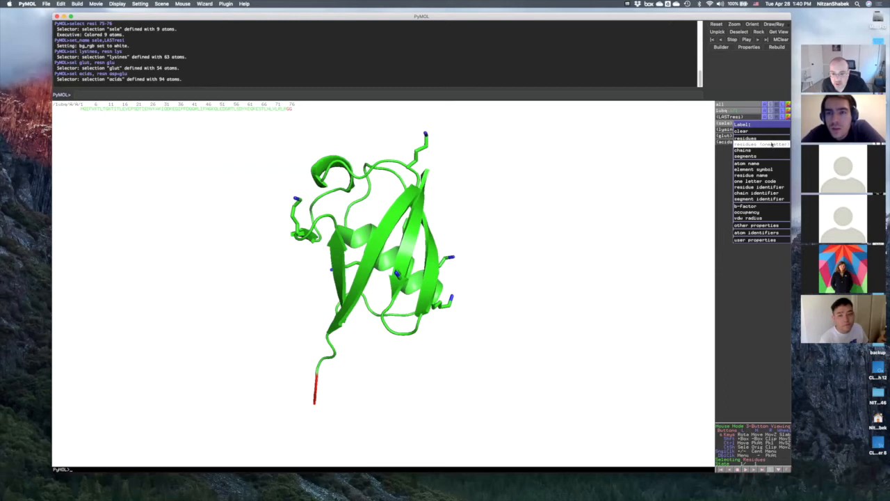
click(772, 144)
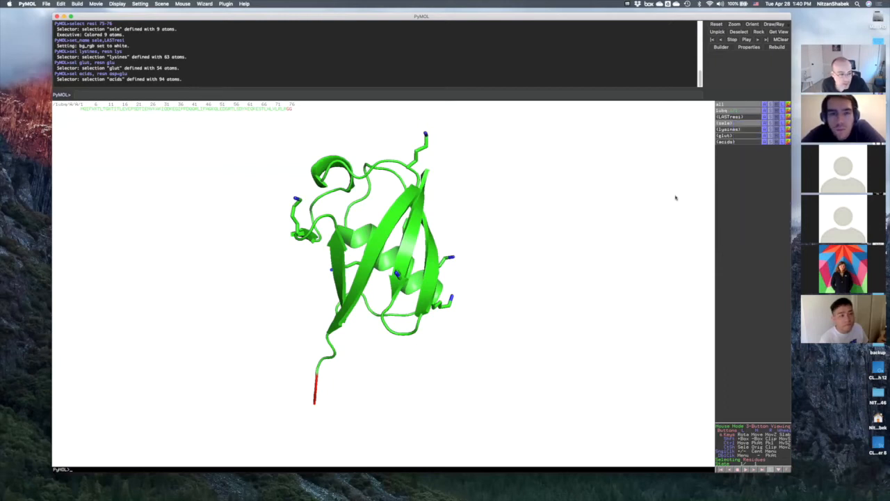
drag(162, 262, 454, 187)
right_drag(454, 186, 398, 234)
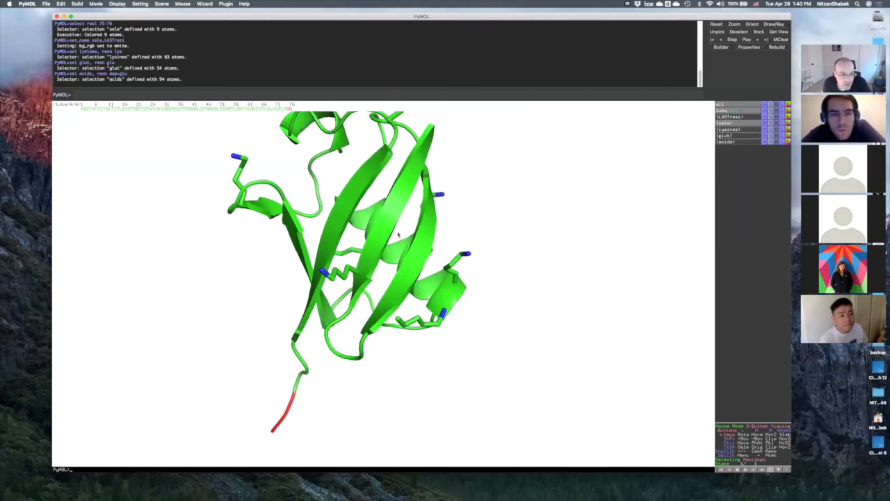
click(783, 124)
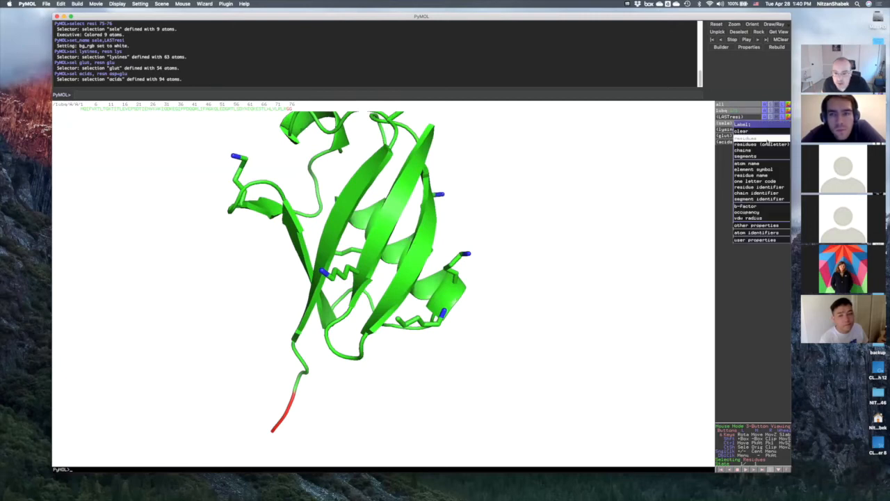
click(770, 138)
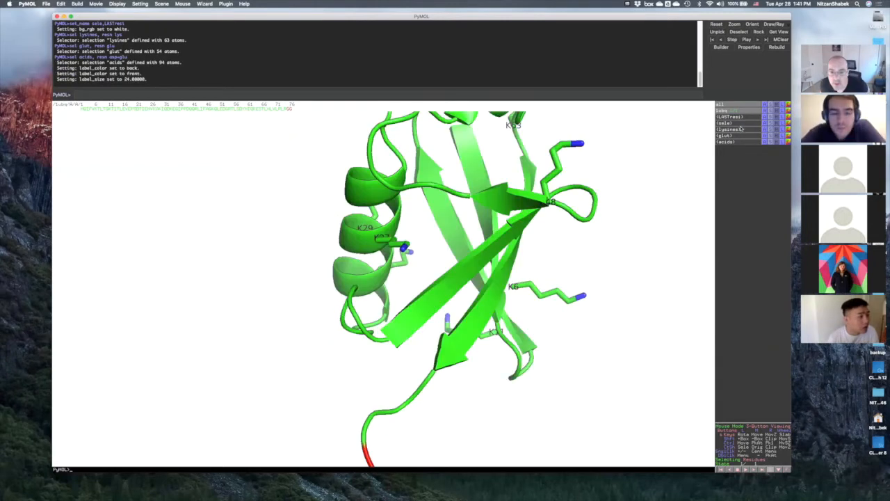
Examine the labelled lysine side chains on the cartoon from several angles, comparing their positions with the red C-terminal tail
drag(410, 299, 538, 204)
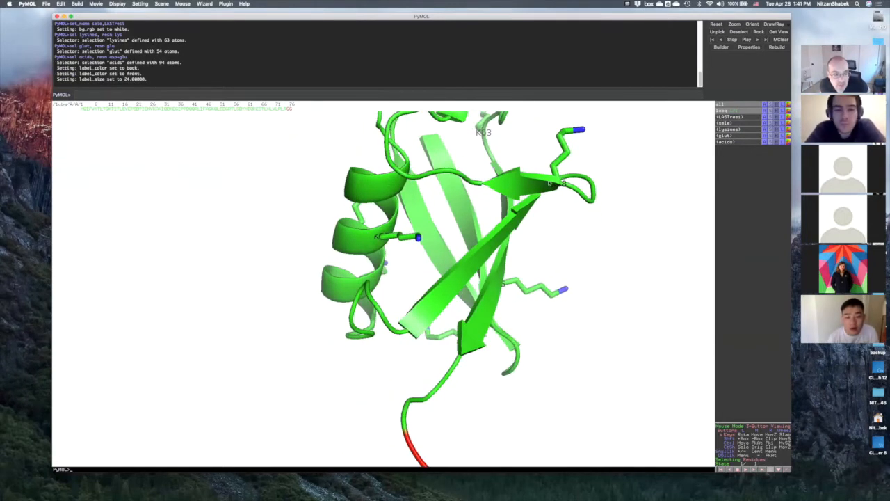
drag(458, 276, 467, 286)
right_drag(384, 325, 473, 284)
drag(473, 284, 402, 355)
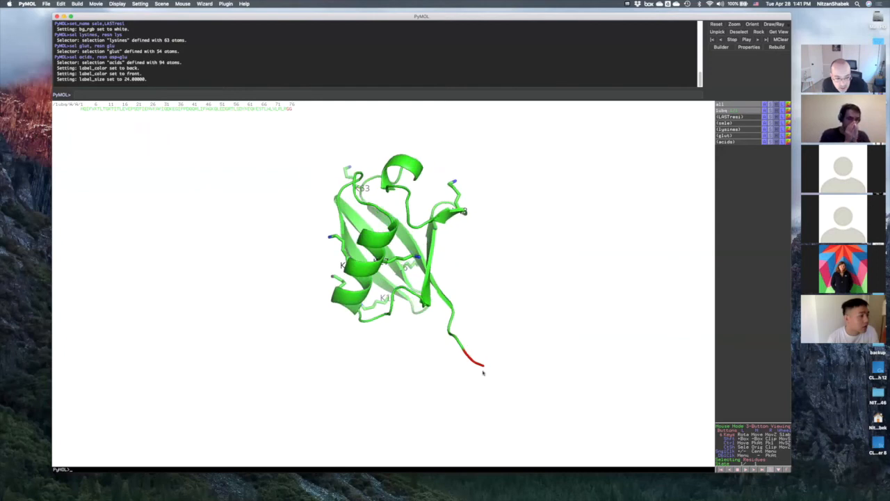
drag(410, 169, 414, 188)
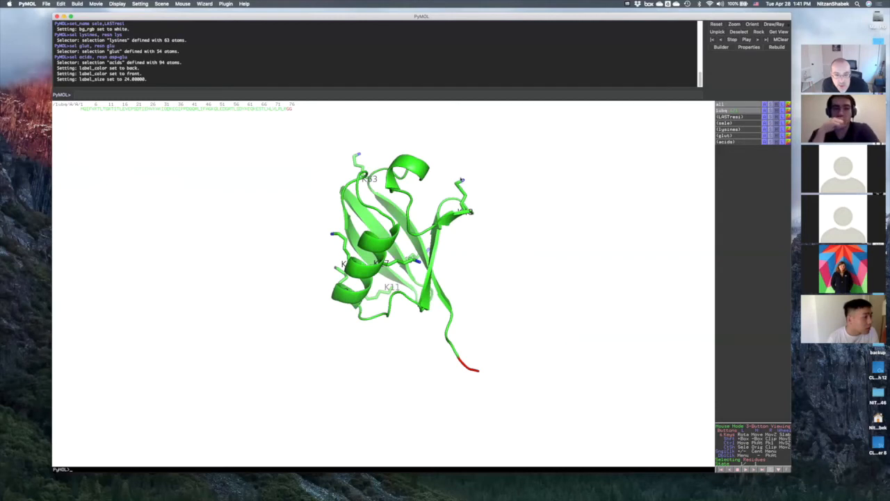
drag(471, 233, 377, 391)
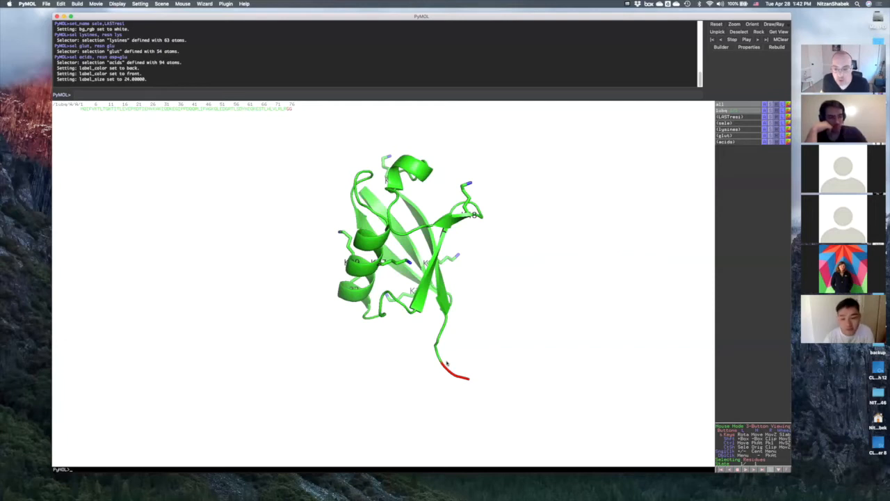
drag(274, 360, 493, 294)
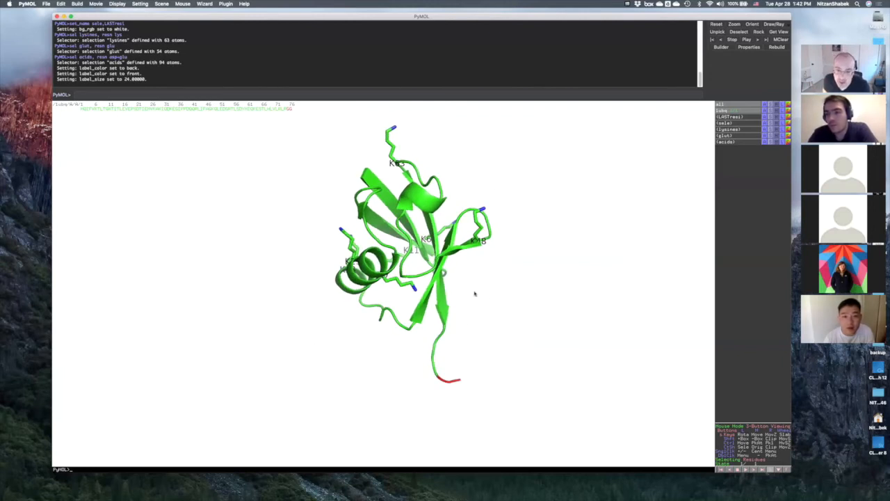
drag(407, 303, 636, 357)
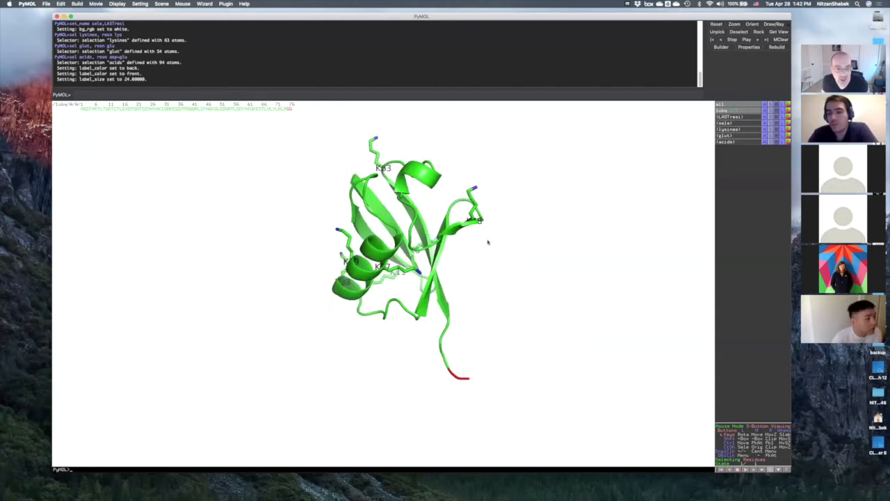
Show 1ubq as a ribbon, hide its cartoon, and inspect the labelled lysine sticks around the backbone
click(773, 112)
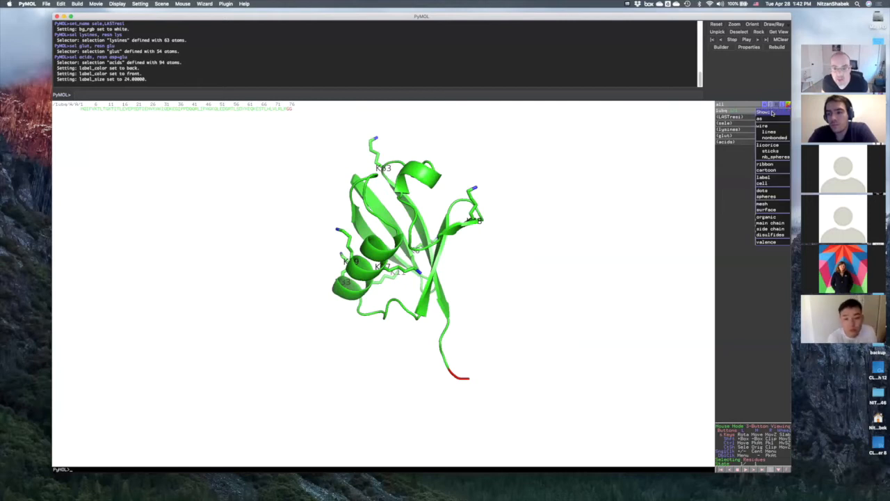
click(774, 165)
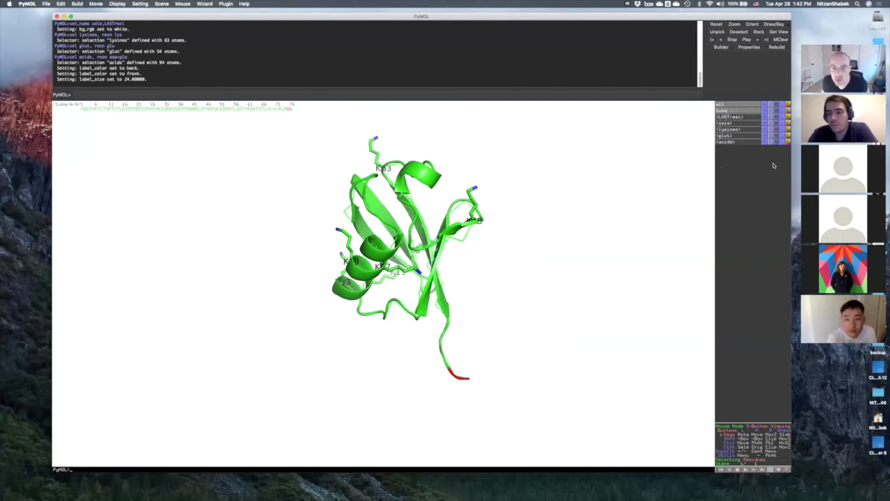
click(777, 111)
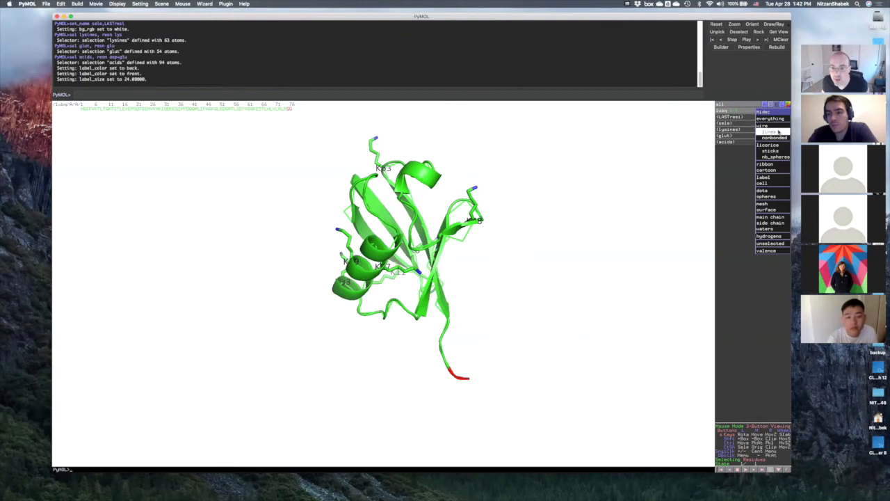
click(776, 171)
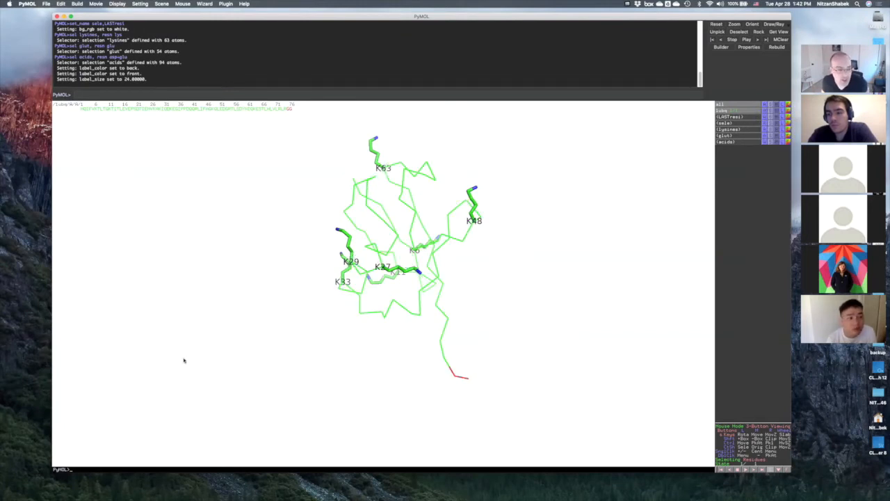
drag(184, 360, 204, 362)
mouse_move(310, 276)
mouse_down()
mouse_move(428, 278)
mouse_move(322, 269)
mouse_move(419, 290)
mouse_move(376, 303)
mouse_move(485, 294)
mouse_move(425, 275)
mouse_move(446, 276)
mouse_move(344, 292)
mouse_move(423, 270)
mouse_move(389, 296)
mouse_move(449, 262)
mouse_move(417, 292)
mouse_move(389, 299)
mouse_move(461, 278)
mouse_move(422, 290)
mouse_up()
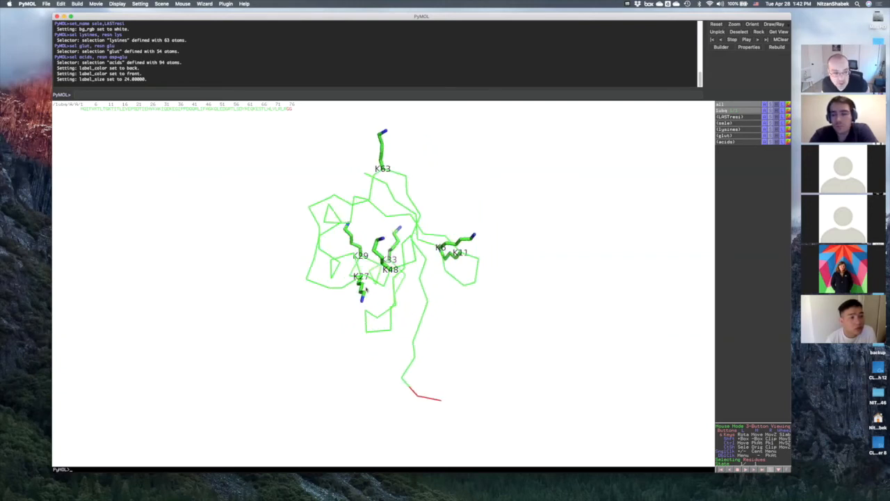
drag(423, 291, 487, 298)
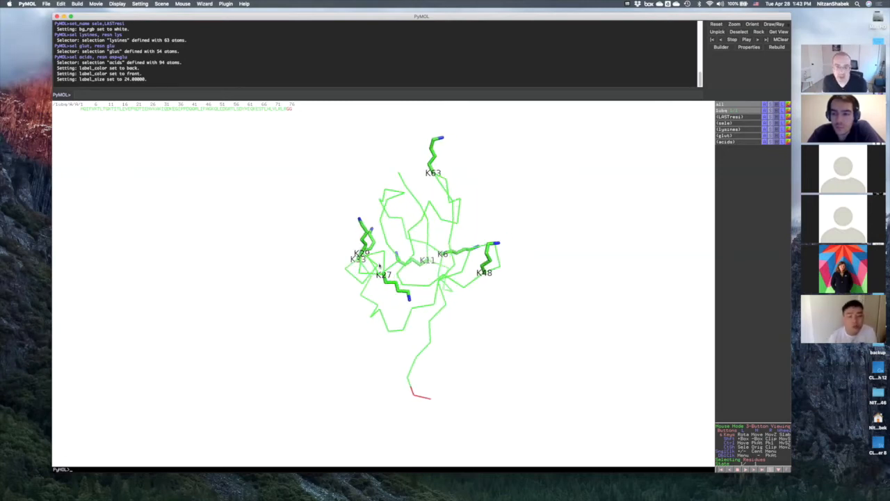
drag(389, 254, 409, 258)
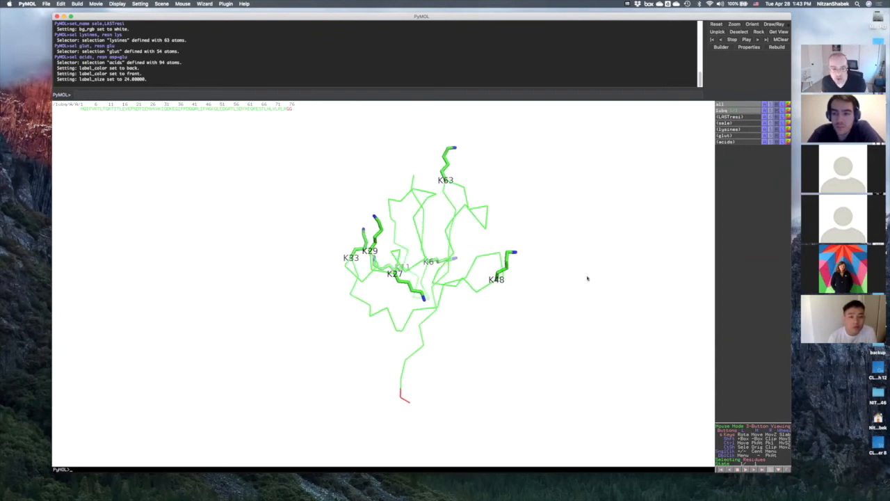
drag(626, 178, 466, 289)
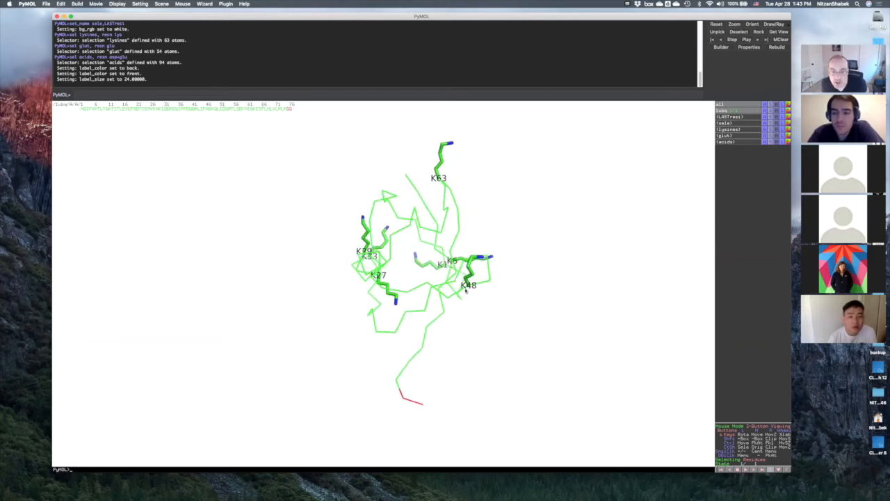
Hide every representation of 1ubq, show its molecular surface, and inspect the surface from different sides
click(774, 112)
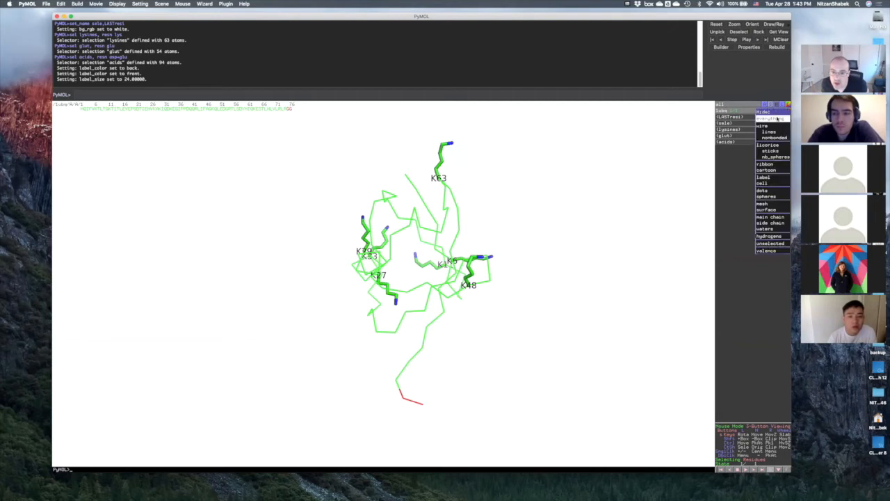
click(773, 112)
click(772, 111)
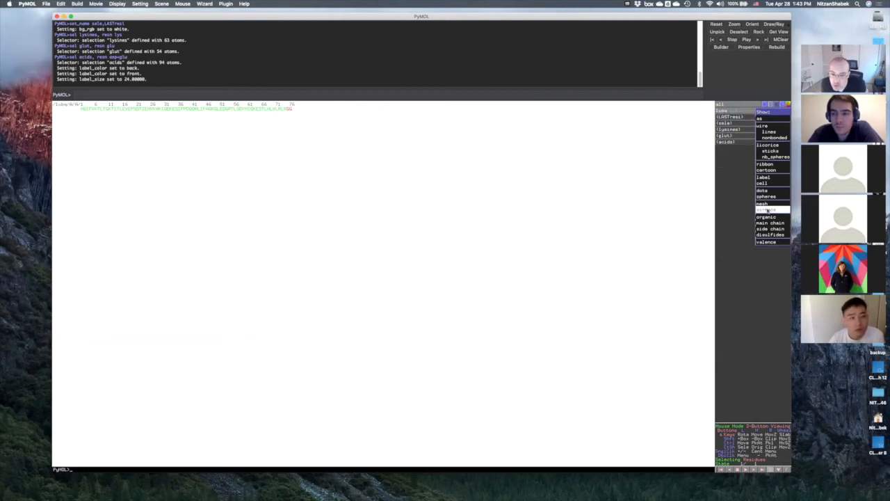
click(768, 210)
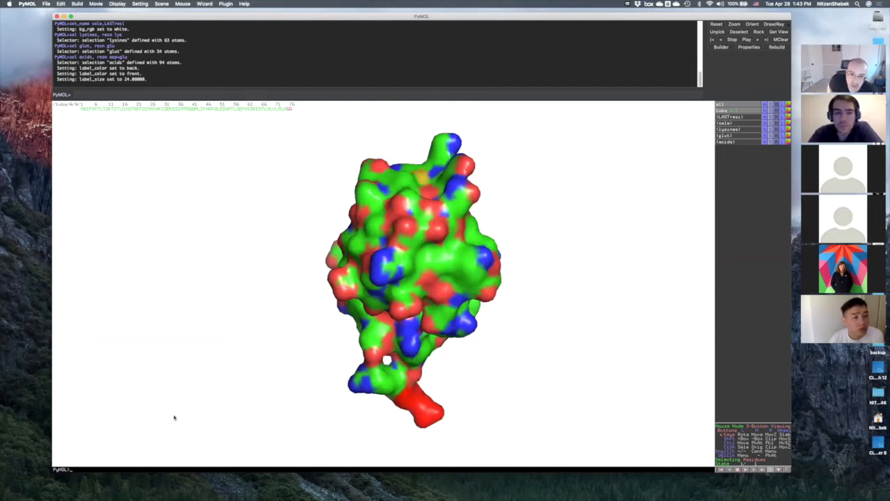
drag(334, 344, 480, 237)
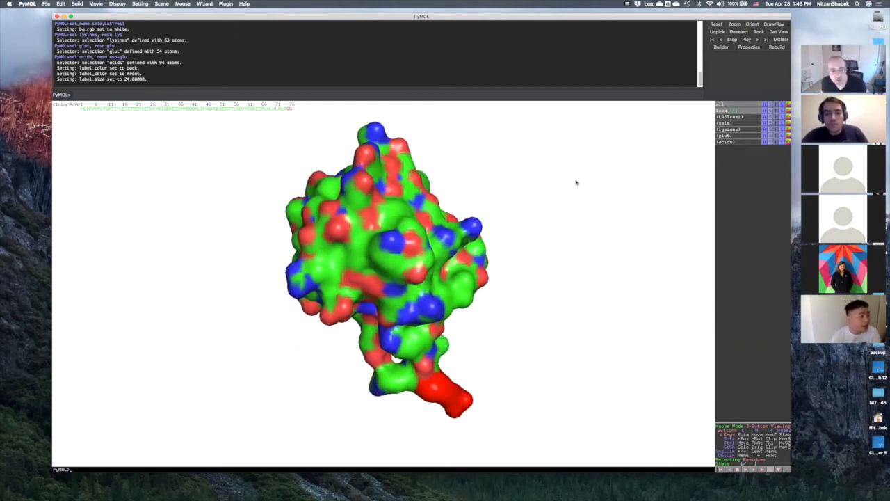
drag(359, 234, 397, 229)
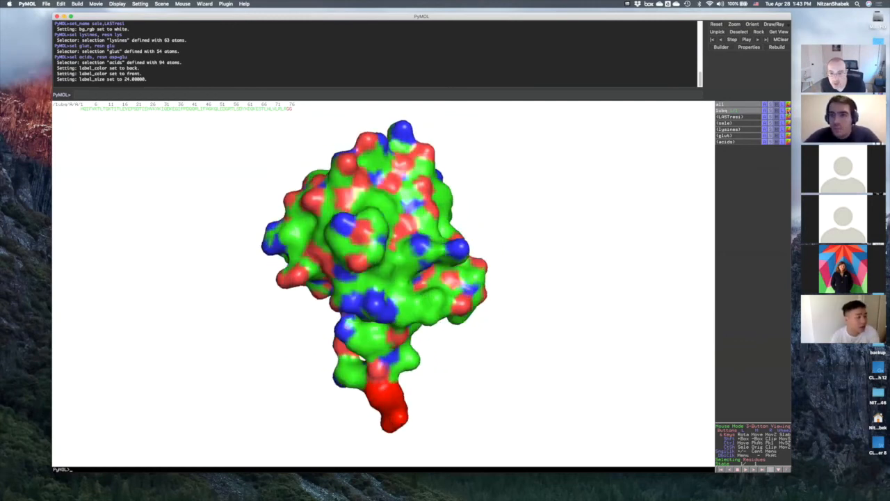
Colour the whole 1ubq surface with the wheat tint and inspect its shape
click(789, 110)
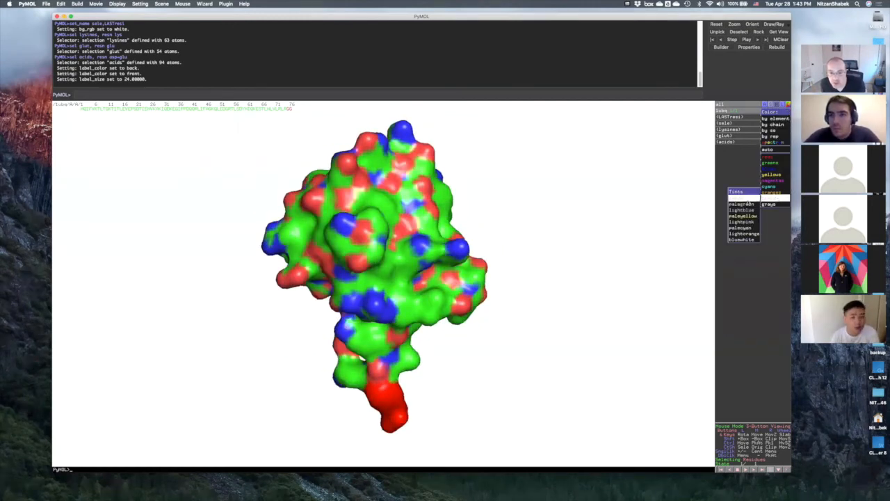
click(743, 199)
drag(384, 303, 400, 277)
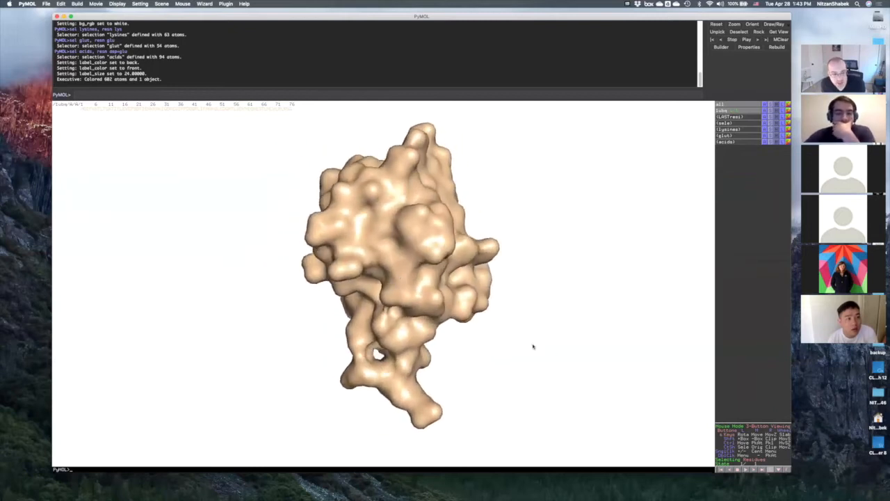
drag(449, 304, 478, 297)
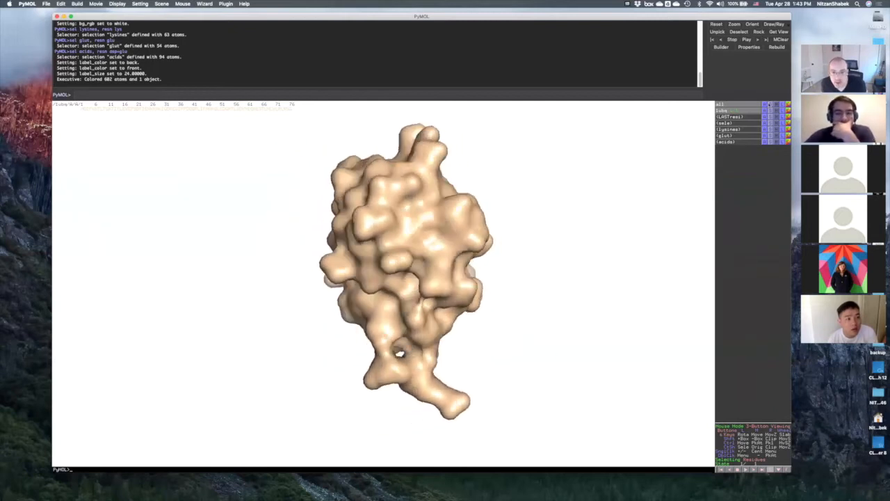
drag(551, 272, 485, 287)
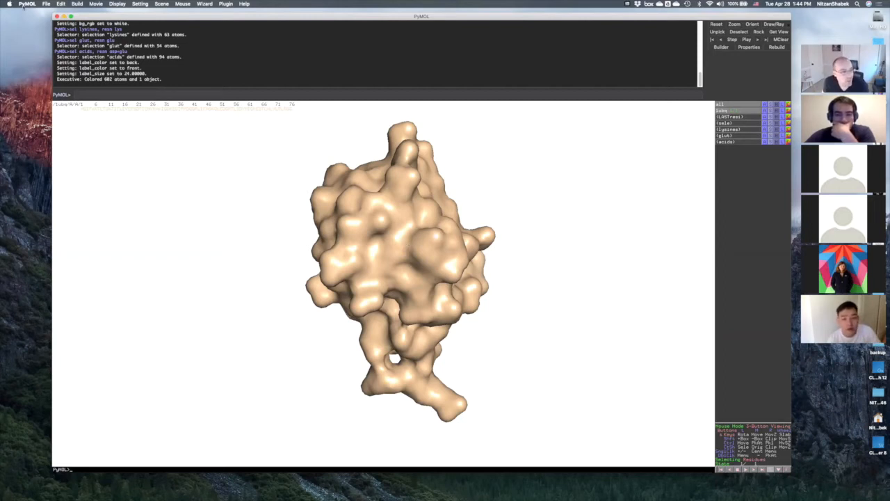
Look through the image export formats, including PNG, without exporting anything
click(46, 4)
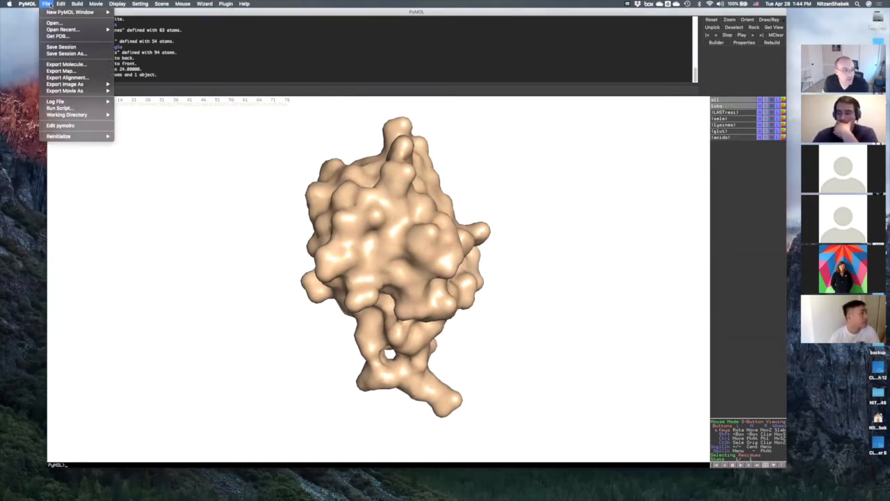
click(49, 4)
click(50, 5)
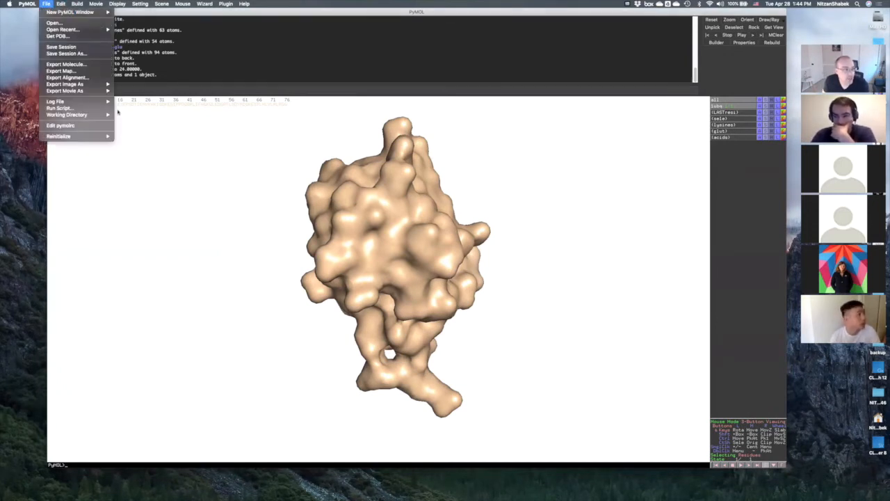
mouse_move(95, 84)
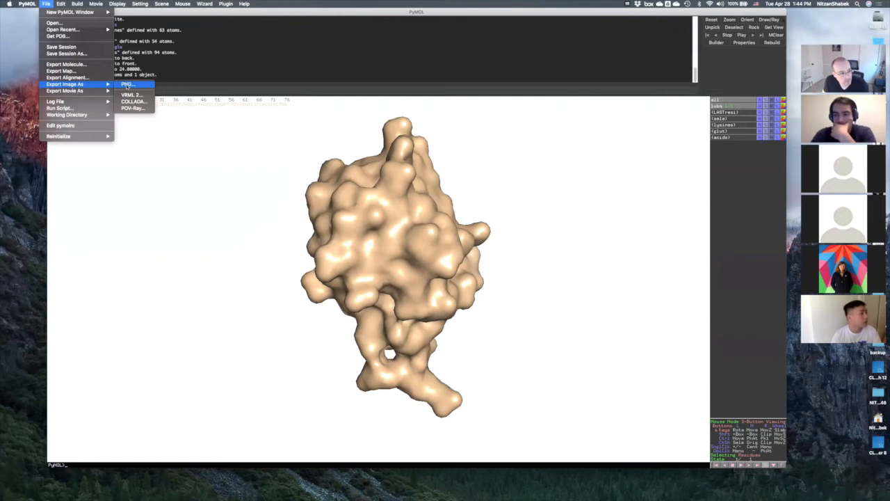
click(217, 196)
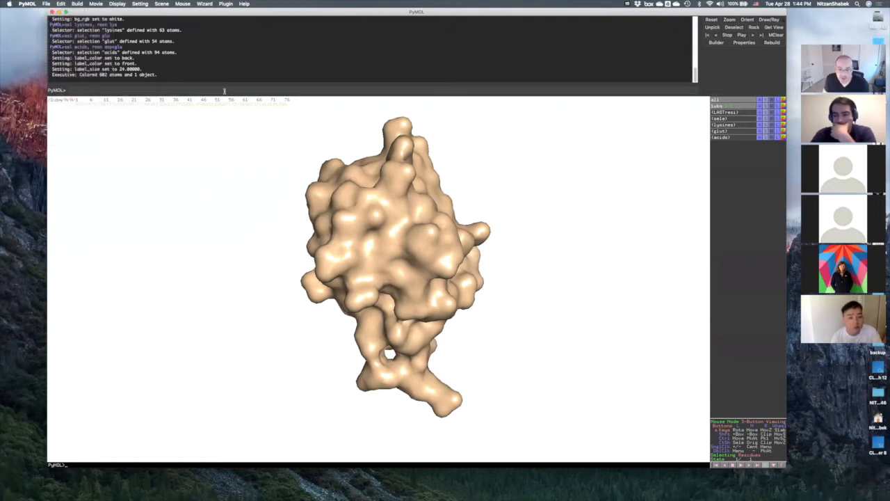
Ray-trace the current surface view of 1ubq at 800 by 600 with the ray command
click(224, 90)
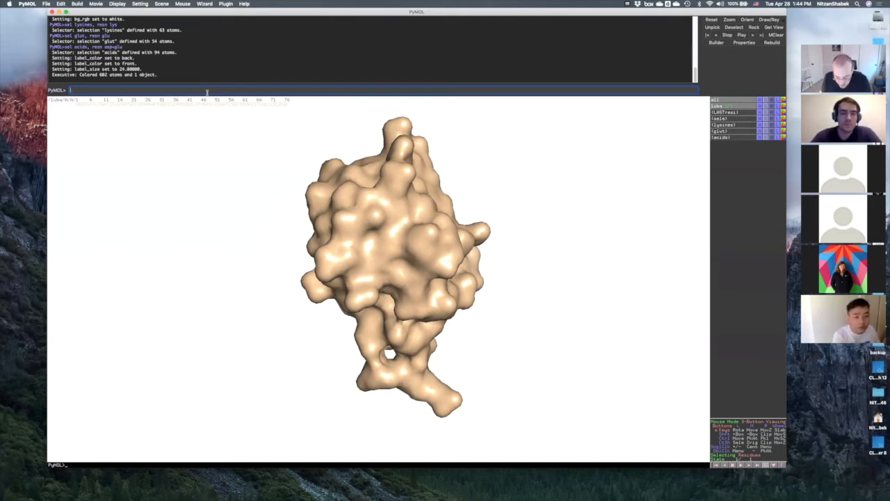
text(ray)
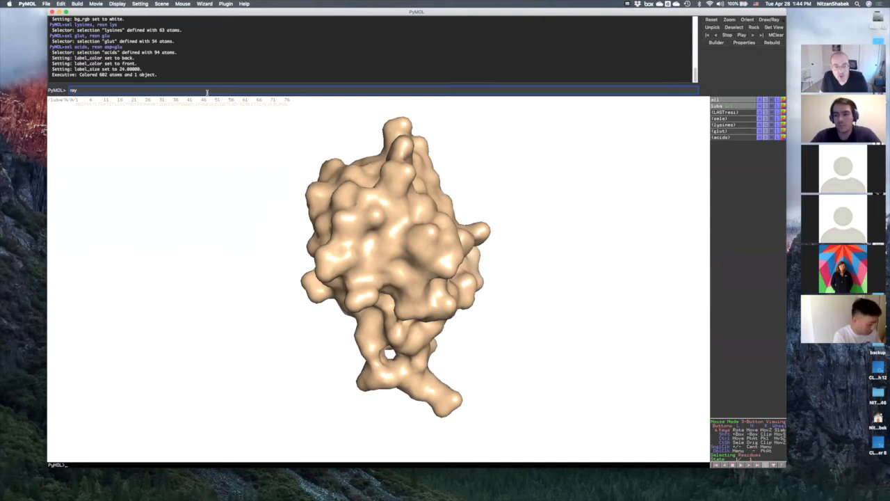
right_drag(245, 296, 576, 224)
right_drag(568, 268, 472, 277)
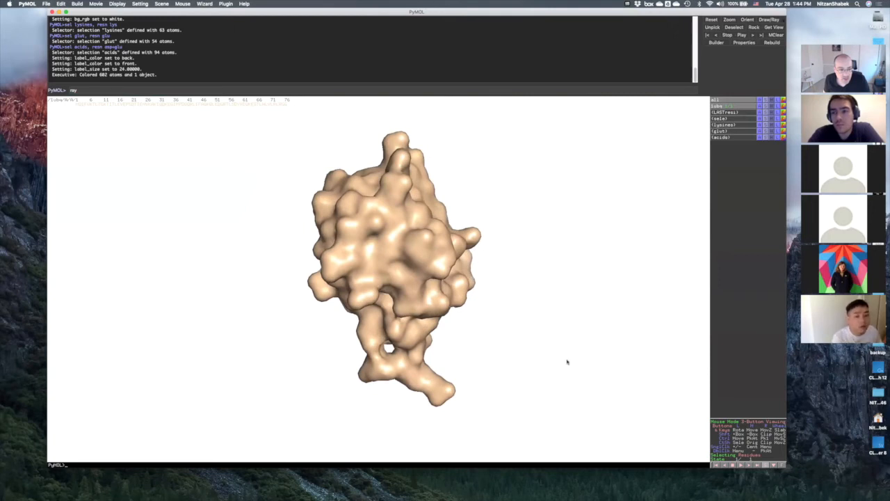
click(197, 91)
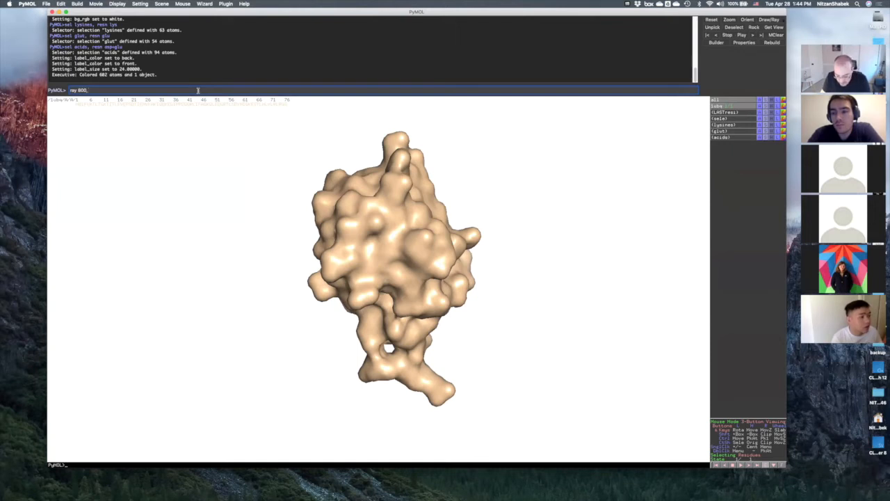
key(Return)
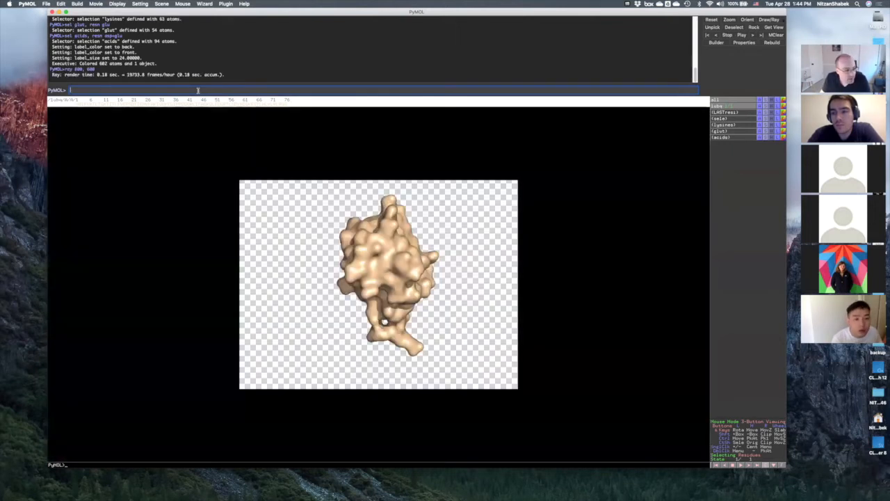
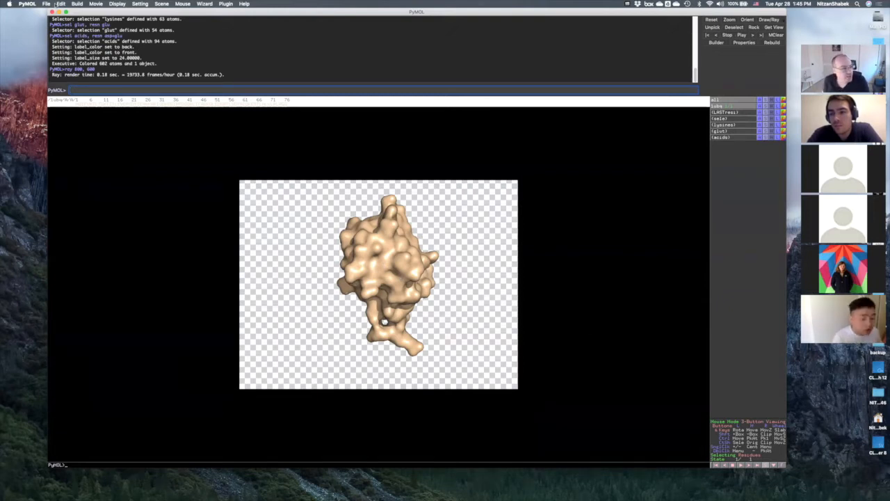
Open the PNG image export and set it to ray trace with transparent background
click(46, 3)
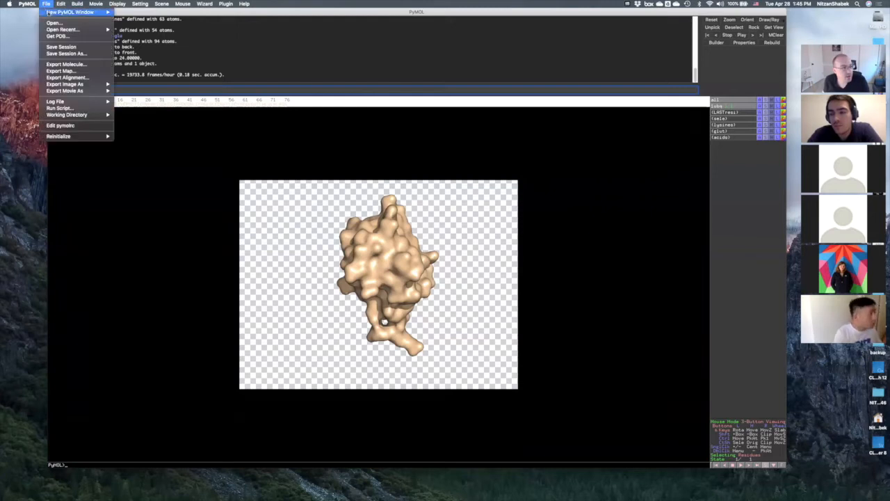
mouse_move(80, 84)
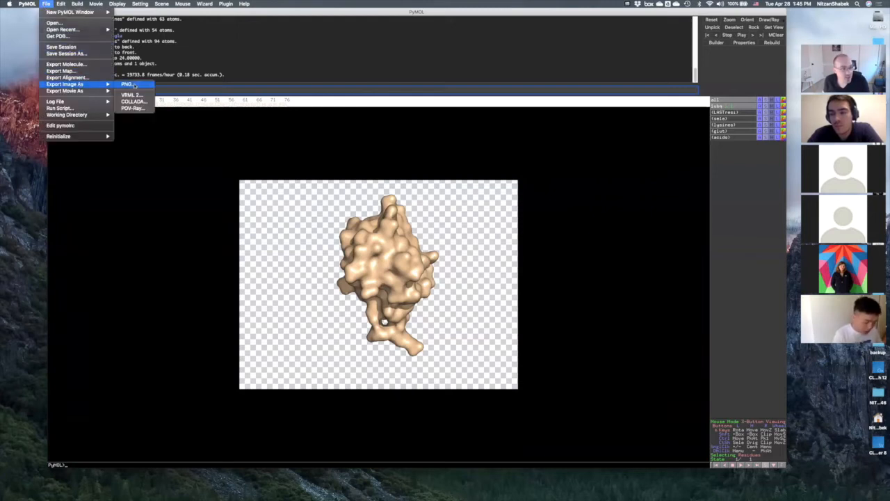
click(129, 84)
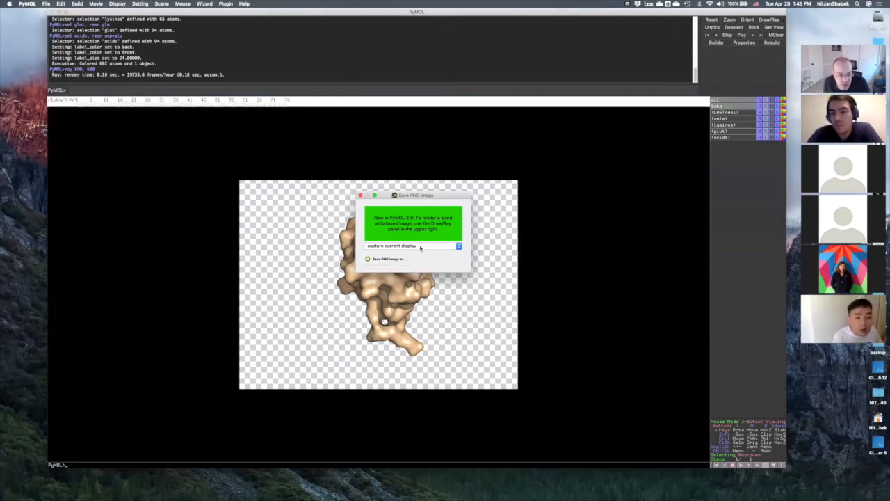
click(420, 247)
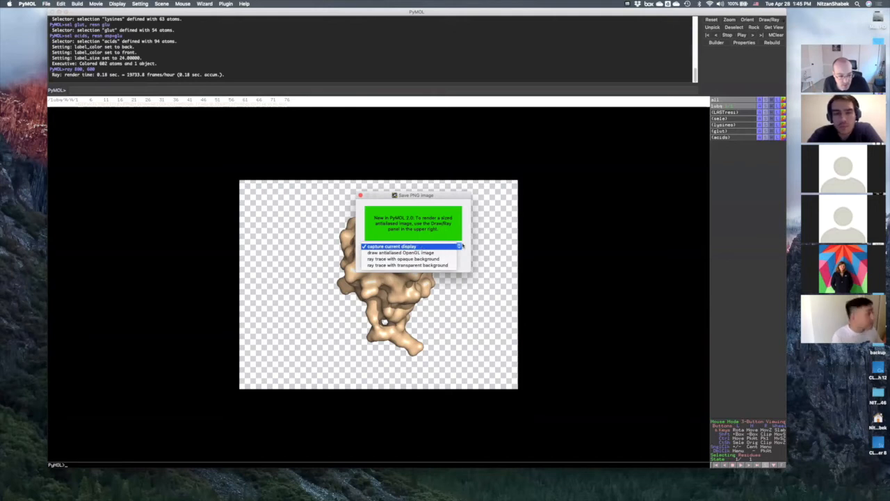
click(423, 265)
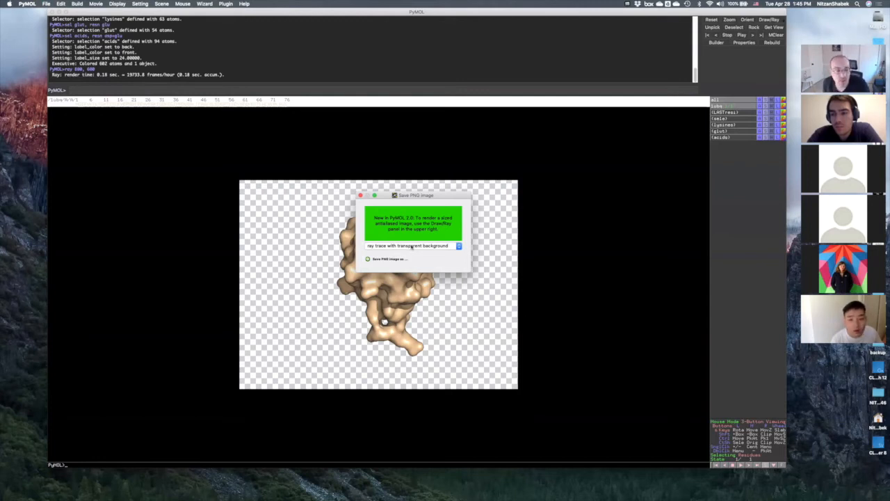
click(412, 246)
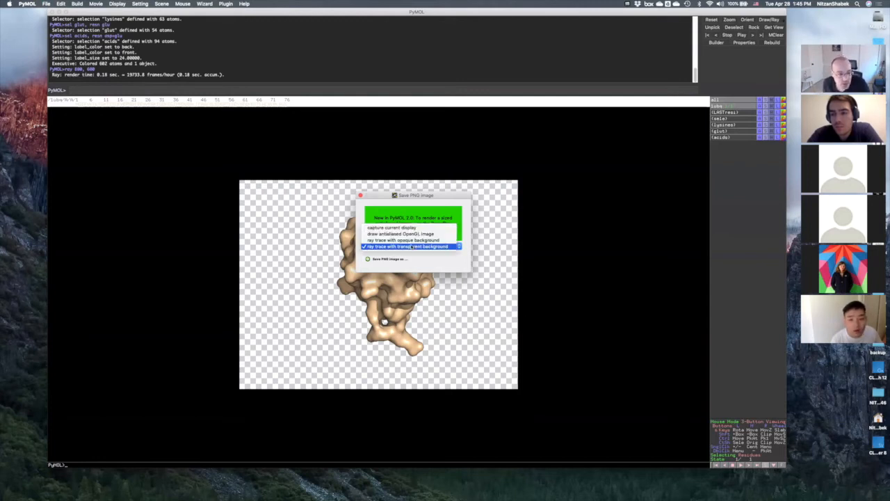
click(385, 290)
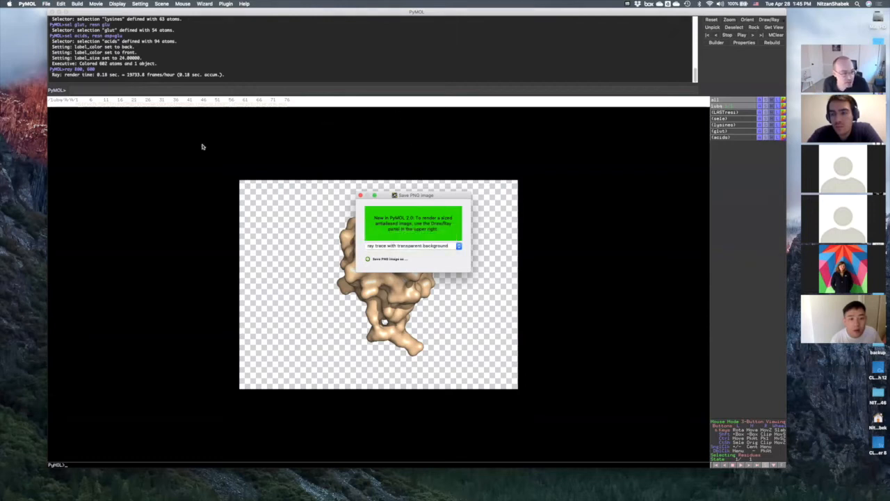
Move the PNG export dialog off the rendered image and proceed to saving the PNG
drag(388, 197, 568, 126)
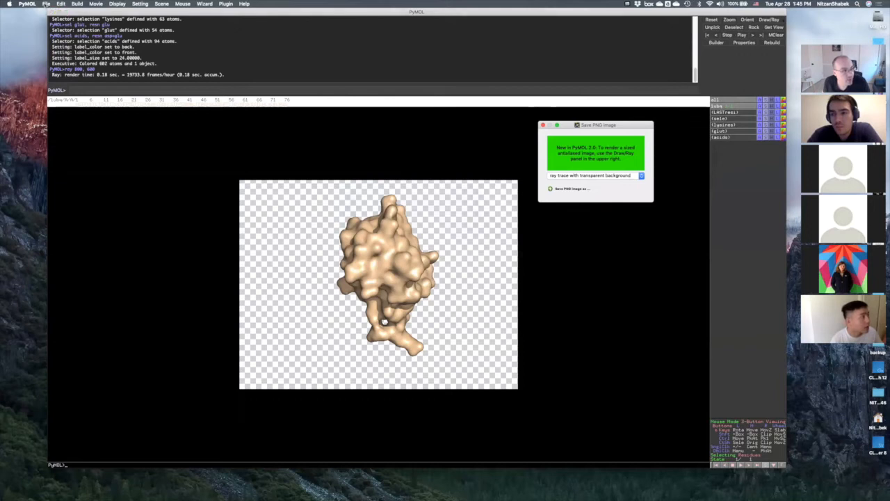
click(46, 5)
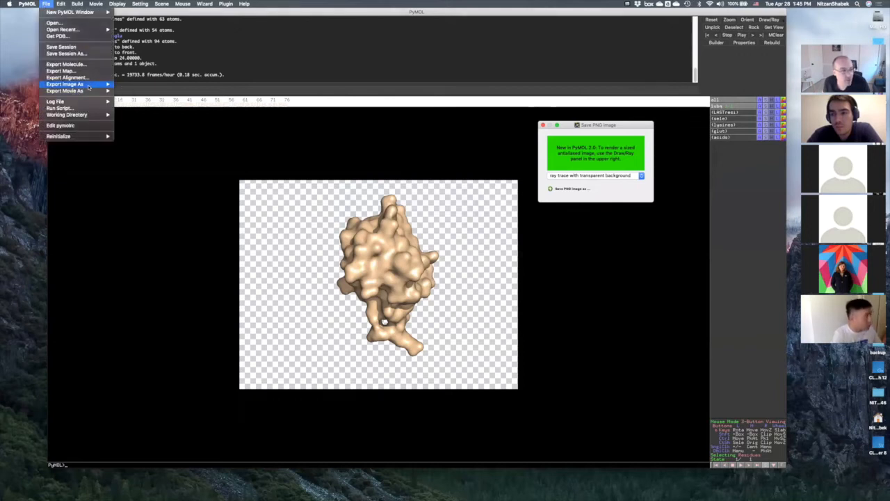
click(599, 129)
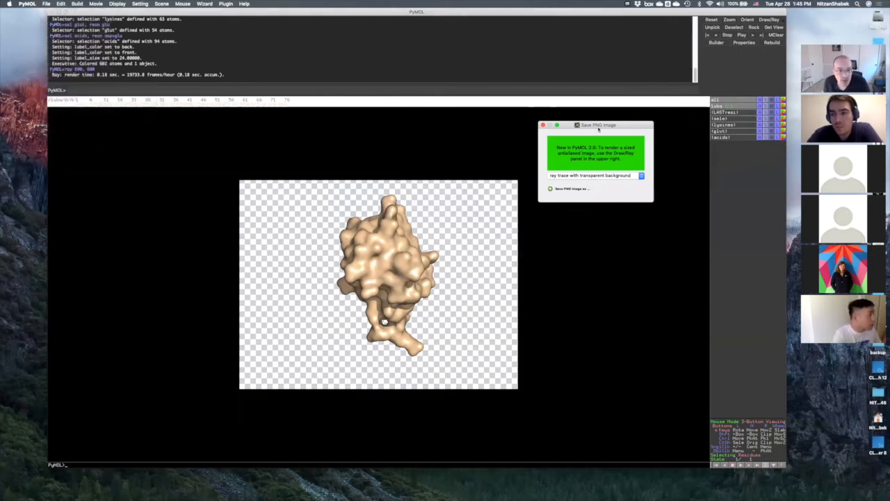
drag(599, 129, 571, 133)
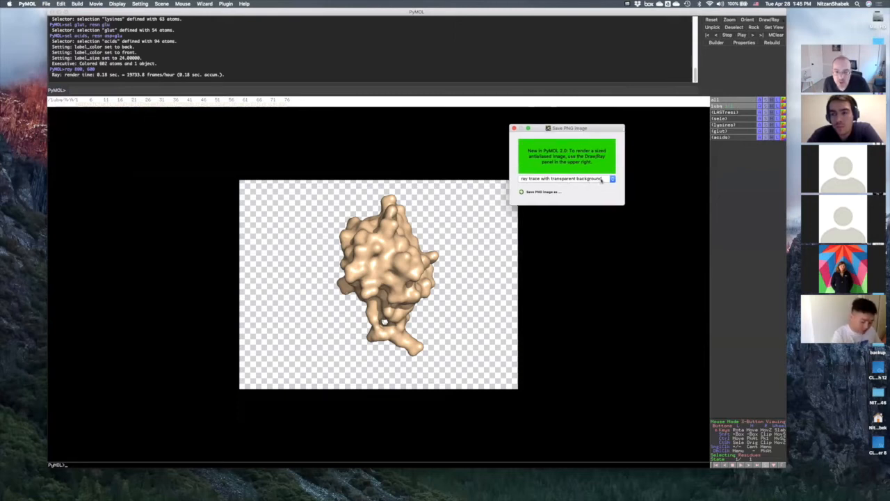
click(544, 192)
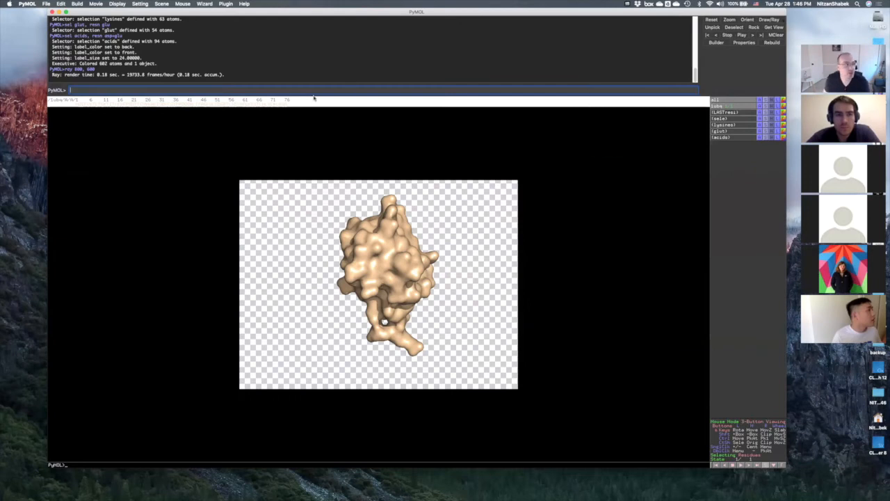
Return from the ray-traced image to the live surface view and toggle the command log overlay on and off
click(632, 224)
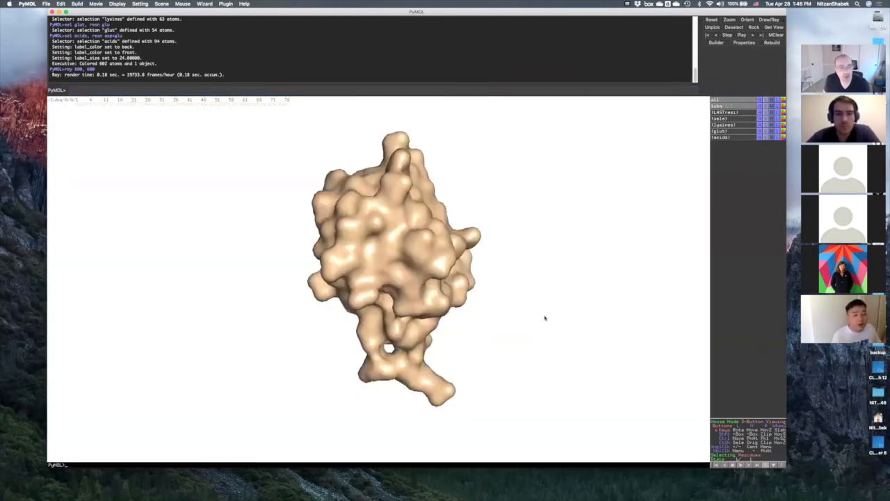
key(Escape)
key(Escape)
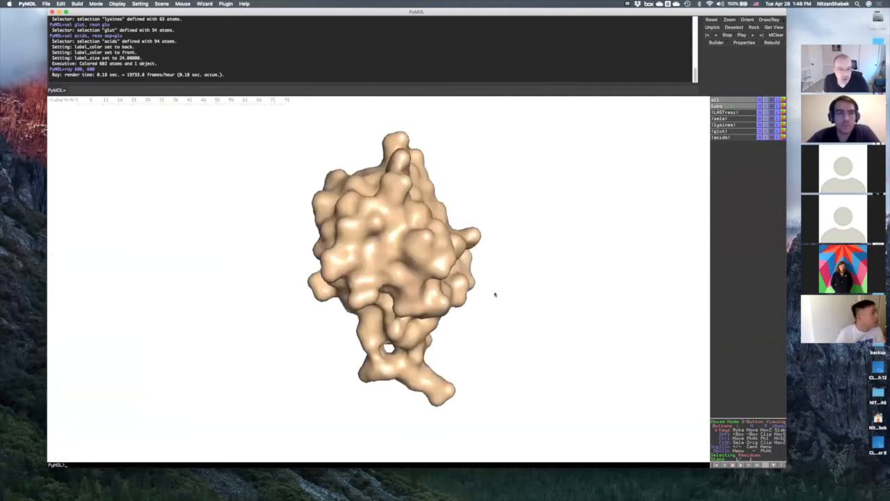
key(Escape)
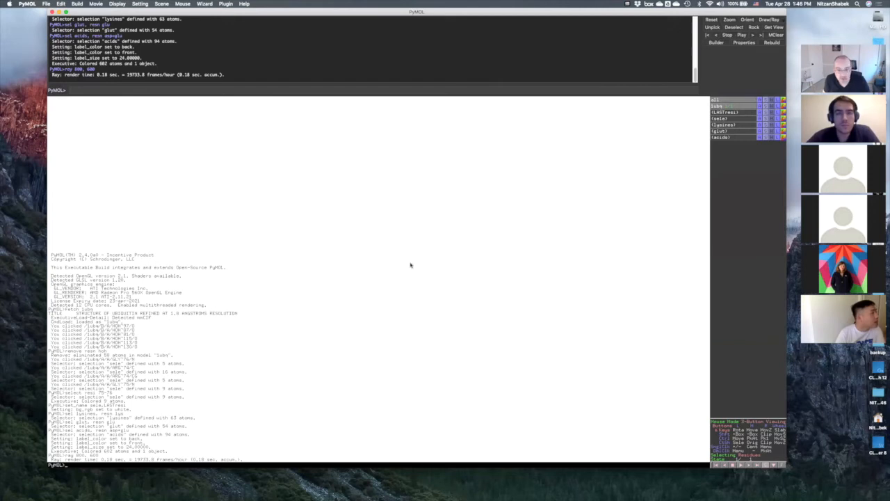
key(Escape)
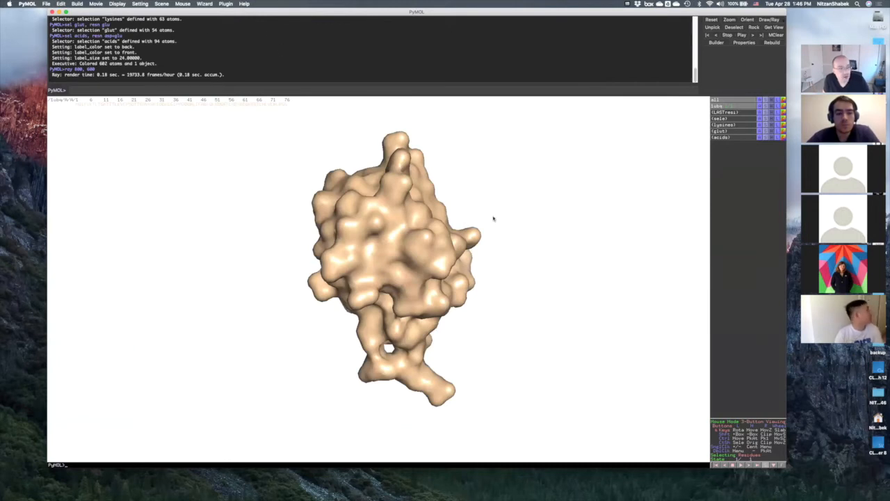
Inspect the wheat surface from different sides and look up the session saving options without saving
drag(488, 297, 451, 328)
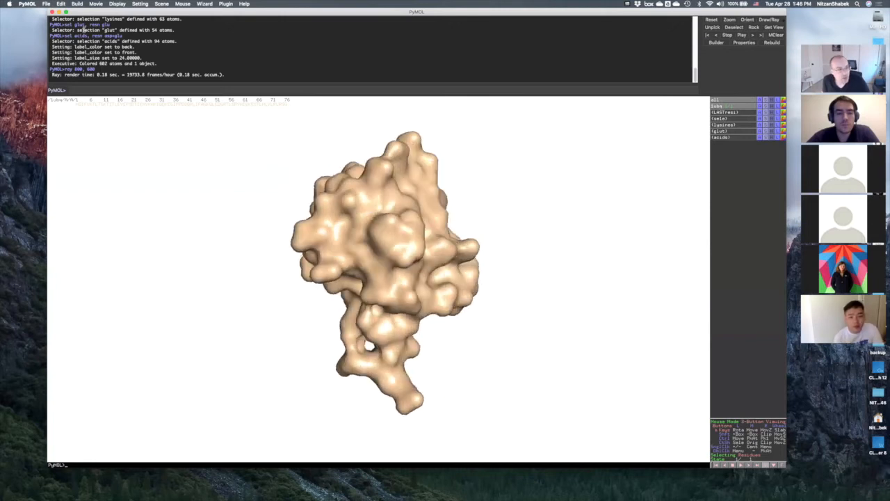
click(46, 5)
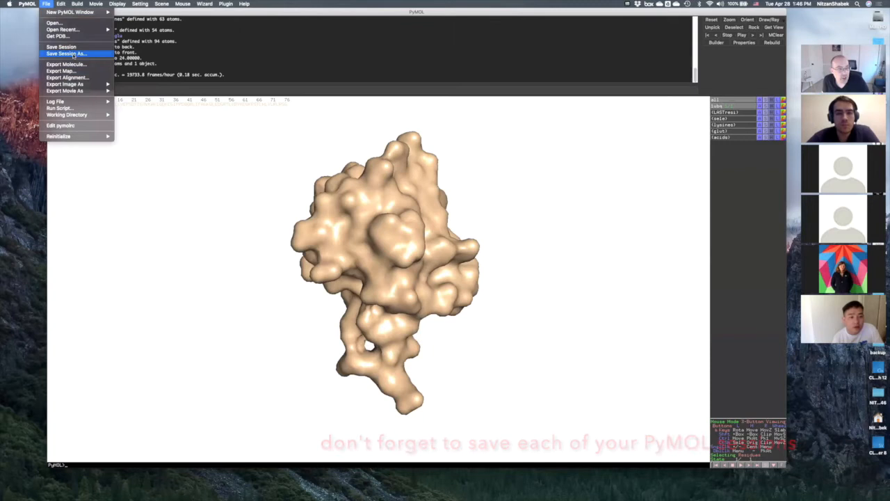
click(207, 69)
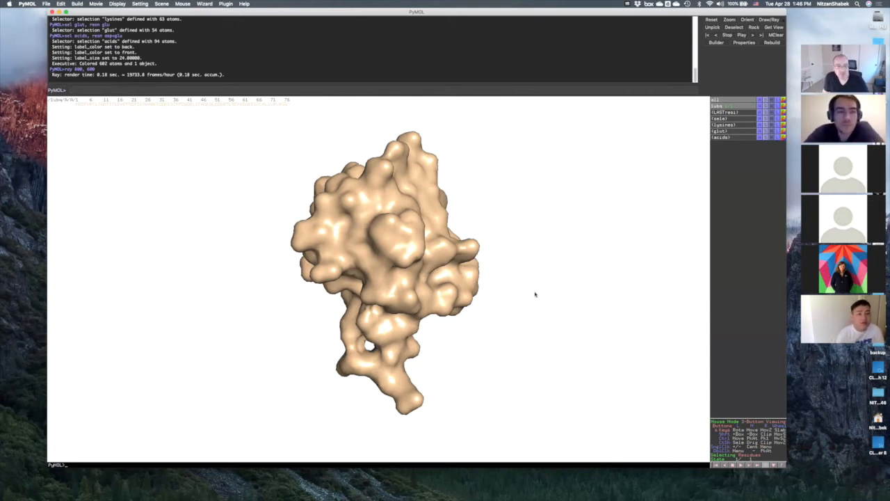
drag(432, 297, 452, 291)
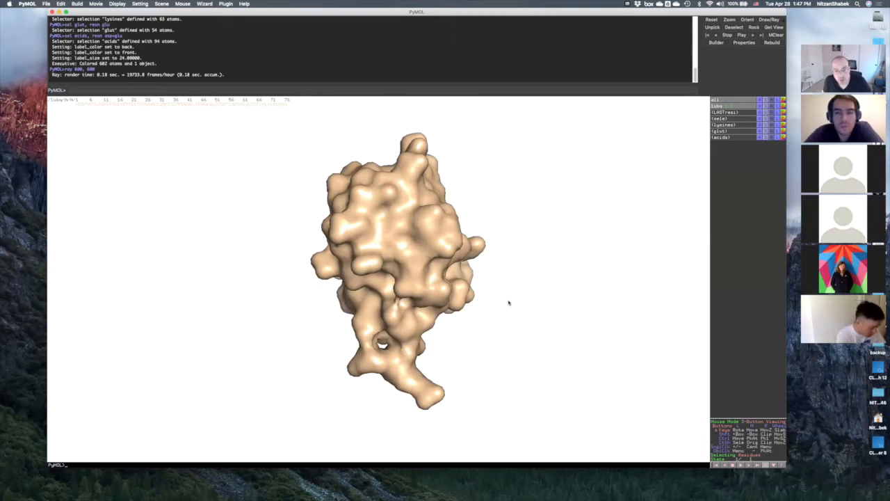
drag(506, 300, 461, 197)
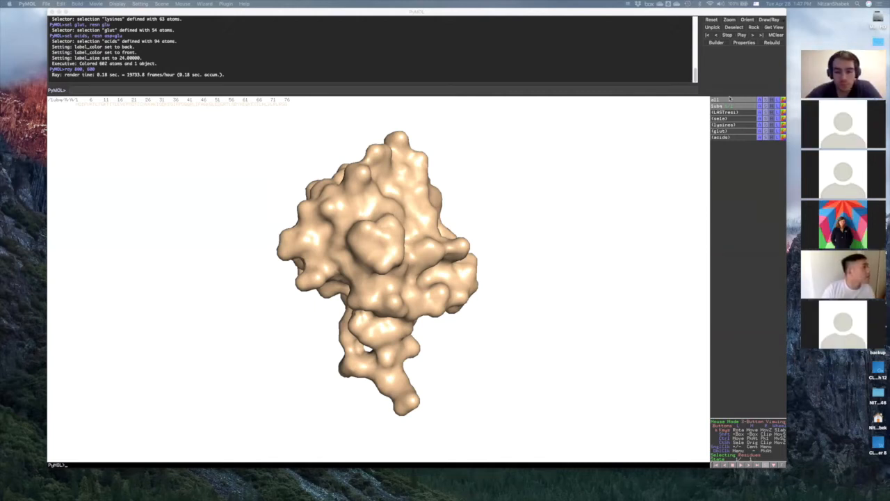
Hide every representation of 1ubq and show its cartoon
click(772, 108)
click(771, 115)
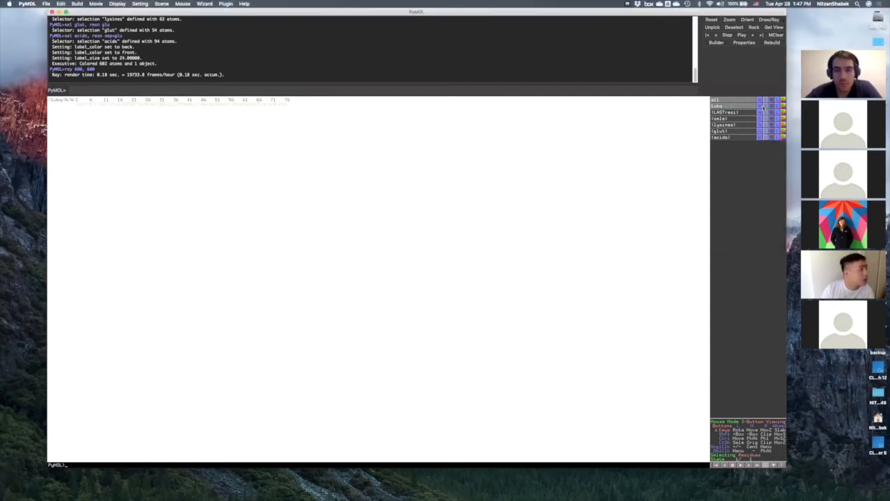
click(765, 108)
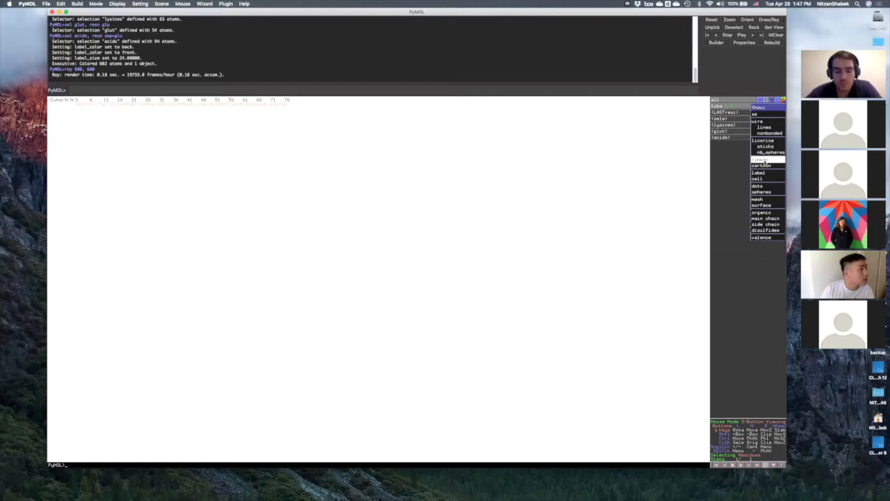
click(767, 156)
Colour the 1ubq cartoon lightblue and turn the model to view its helix and strands
click(783, 105)
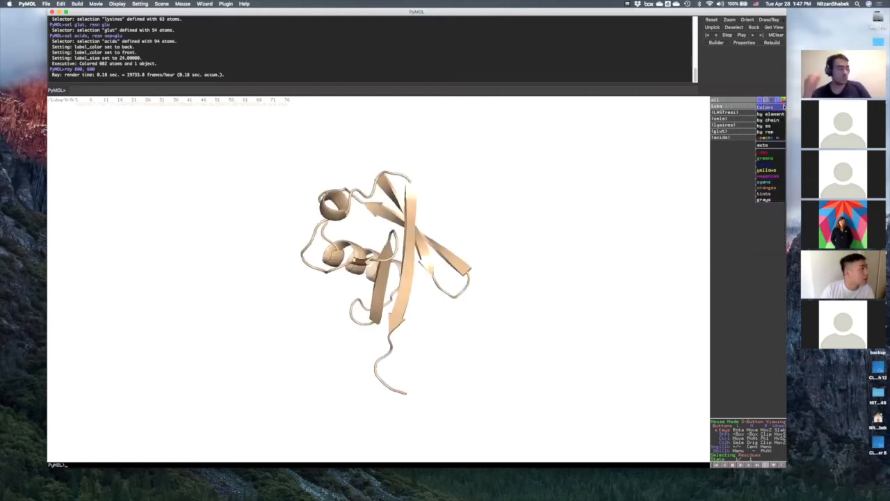
mouse_move(774, 165)
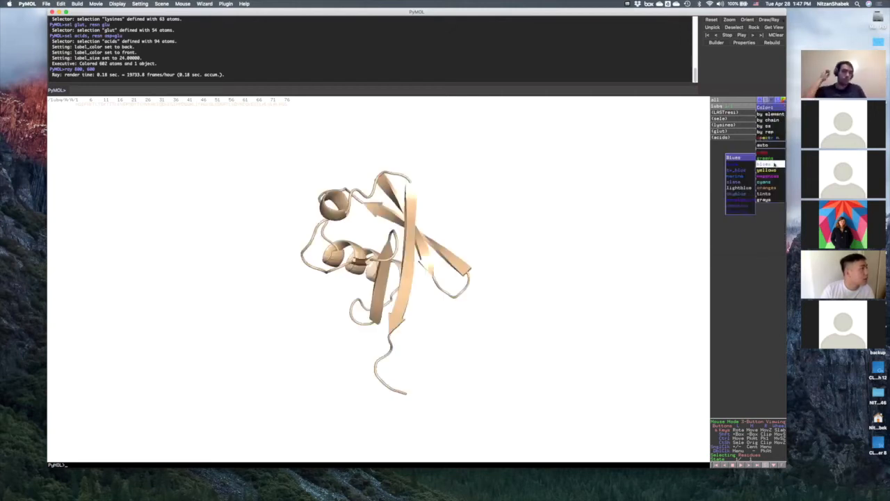
click(740, 190)
drag(381, 264, 545, 239)
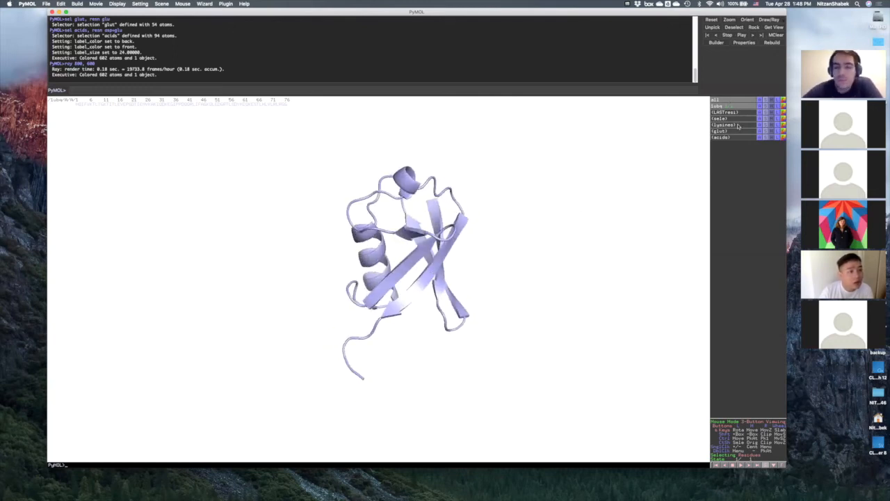
Highlight the lysines selection on the cartoon and inspect where its residues sit from different angles
click(739, 126)
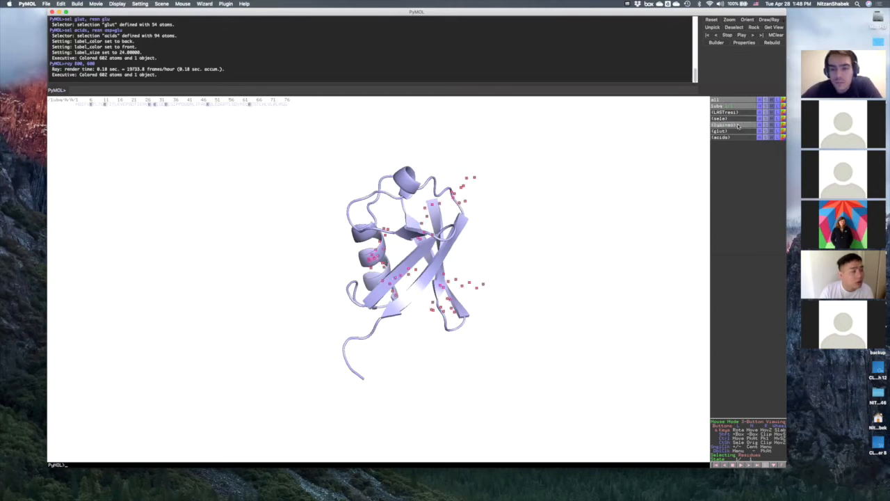
click(739, 126)
click(739, 125)
click(739, 126)
click(739, 126)
drag(383, 286, 417, 278)
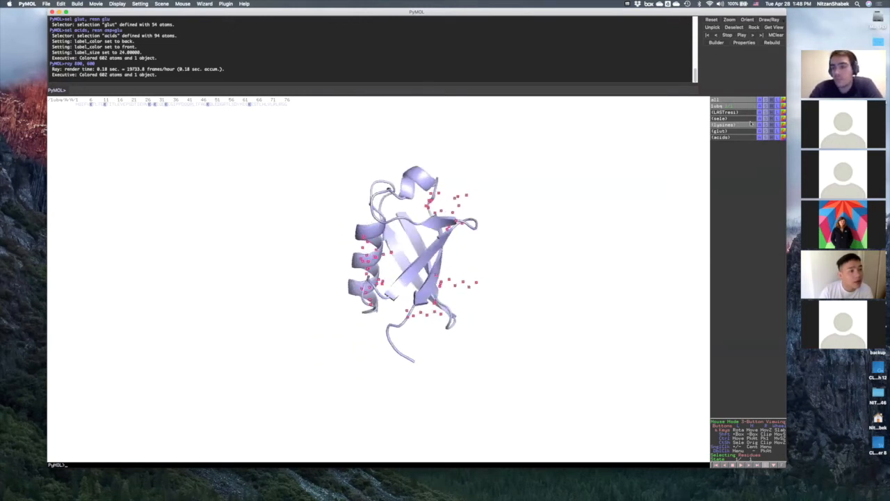
drag(355, 314, 424, 313)
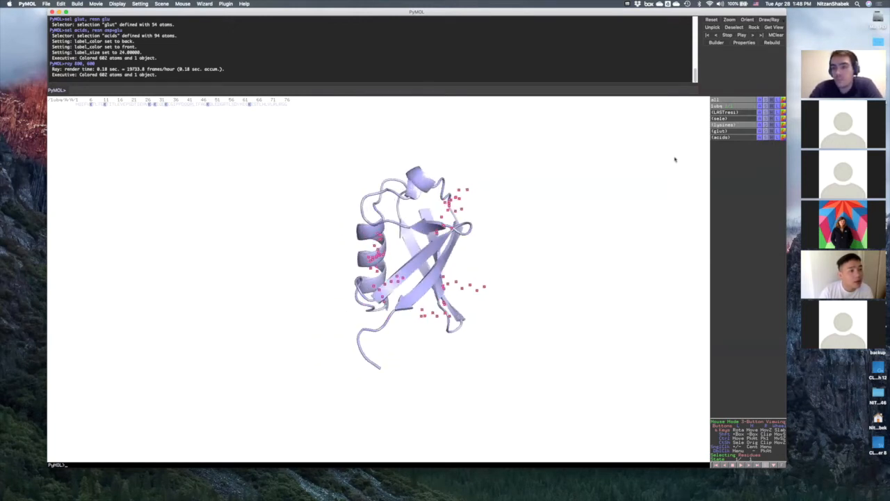
Show the side chains of the lysines selection as sticks and clear the selection highlight
click(766, 126)
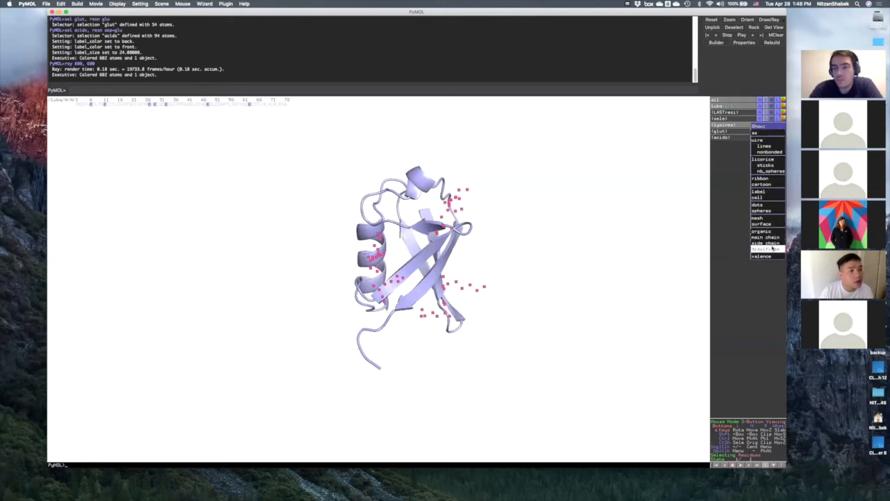
click(746, 243)
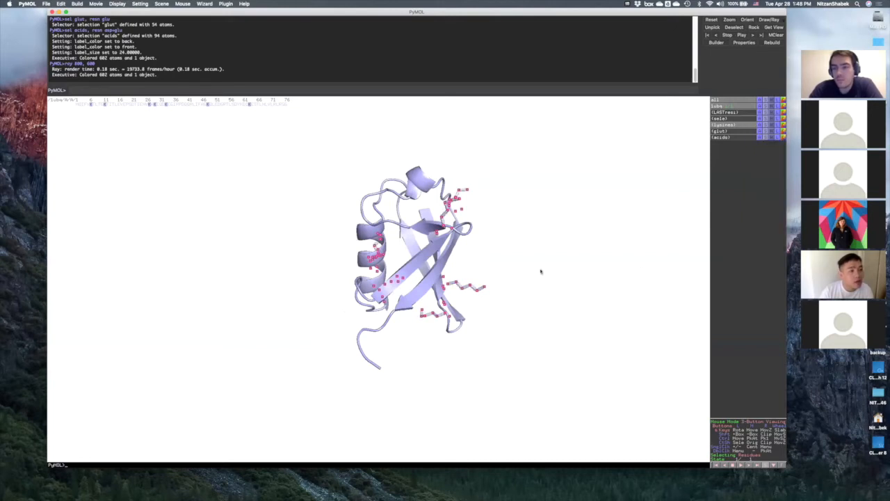
mouse_move(386, 261)
mouse_down()
mouse_move(407, 252)
mouse_move(392, 259)
mouse_up()
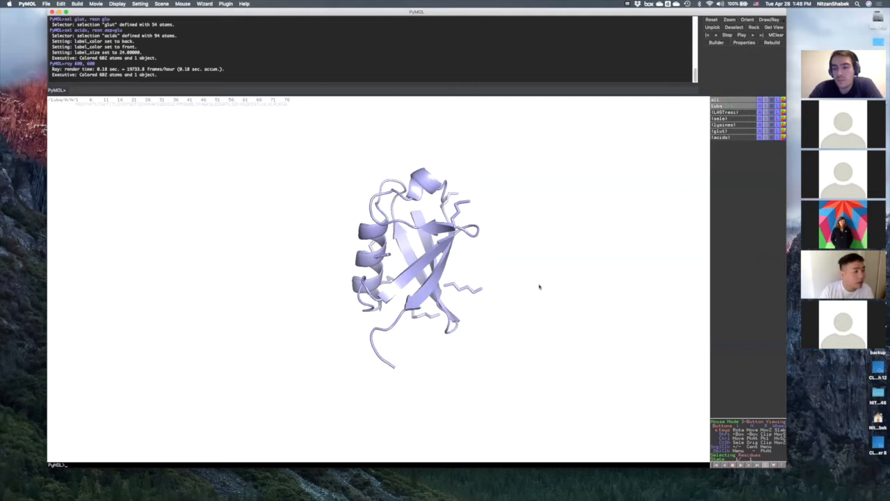
click(747, 126)
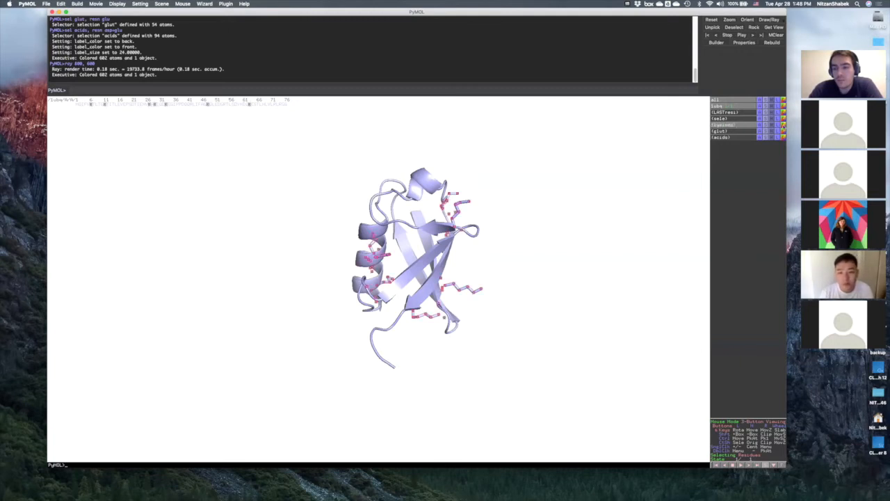
click(500, 261)
Colour the lysines selection blue with the color command and turn the model to view the coloured residues
click(240, 90)
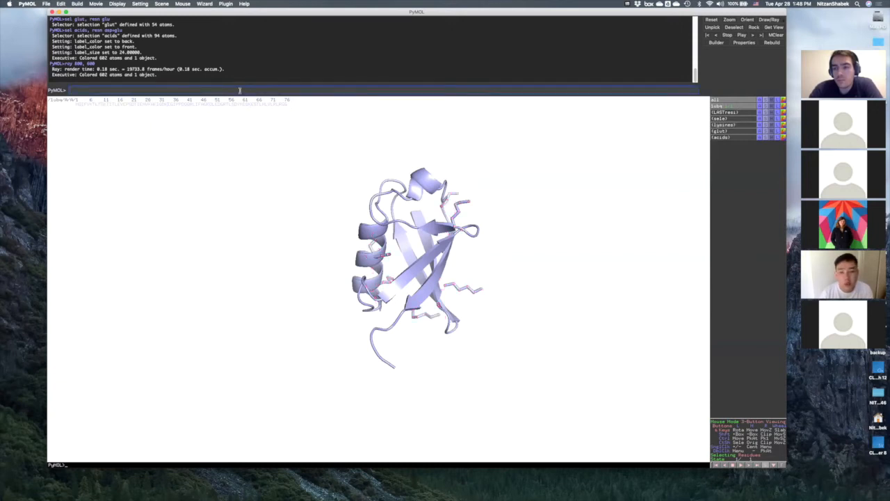
text(color)
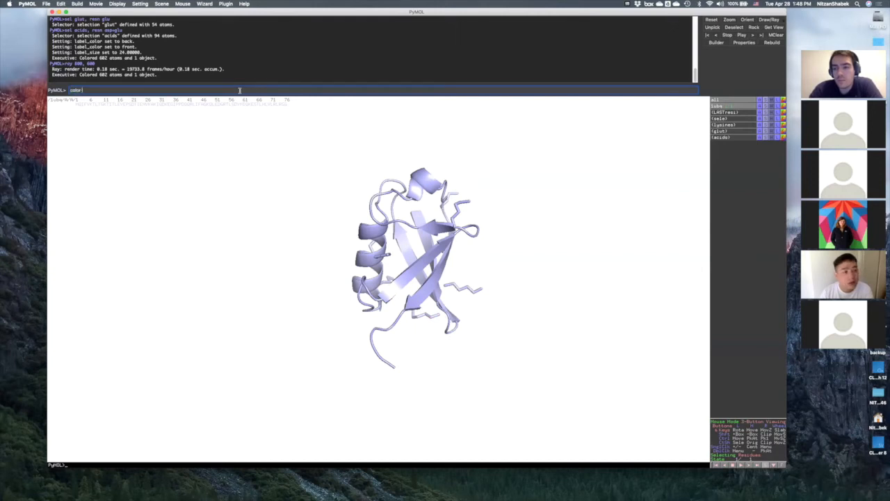
text( blue,)
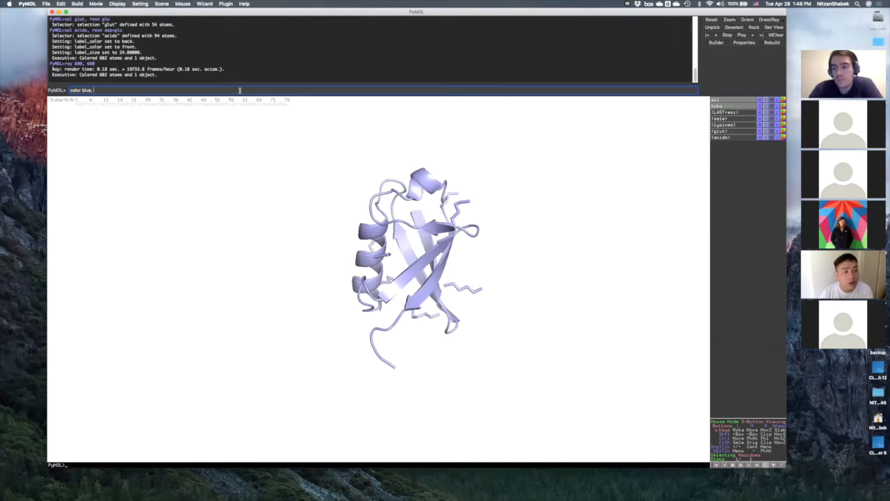
text( lysines)
key(Return)
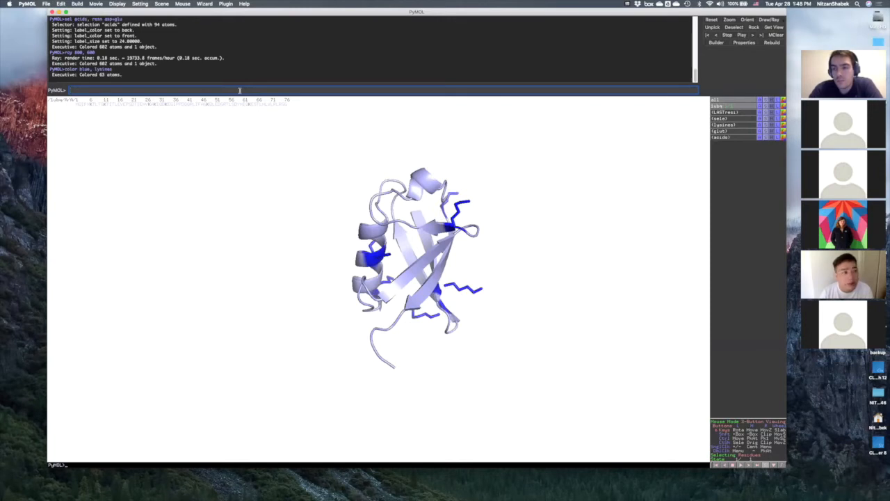
drag(466, 250, 475, 271)
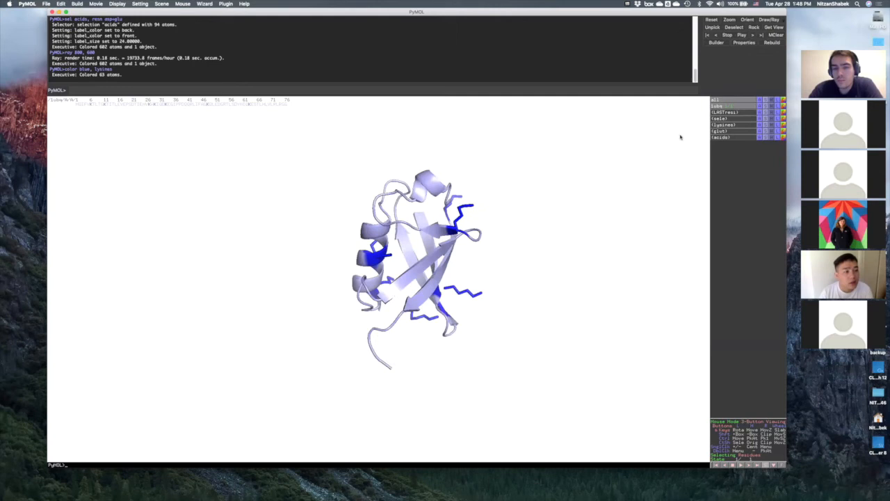
click(725, 112)
click(726, 113)
drag(602, 243, 245, 173)
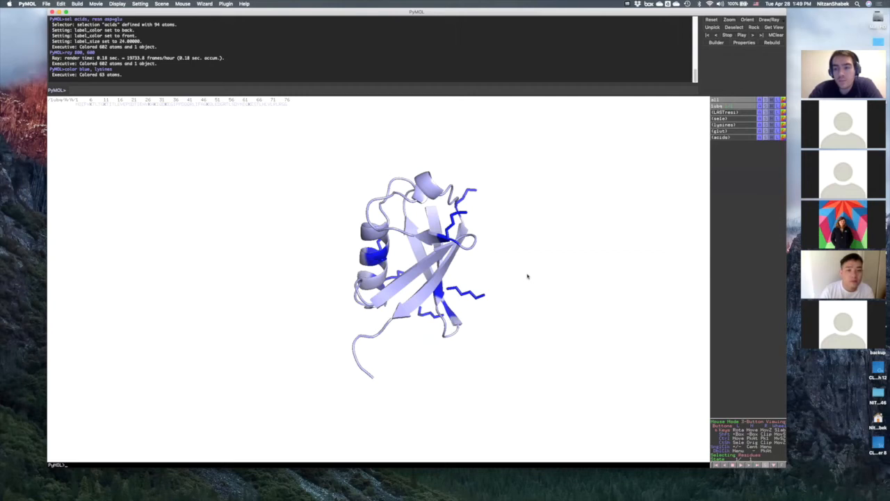
Create a selection named I36 containing residue 36 with the command "sel I36, resi 36"
click(403, 89)
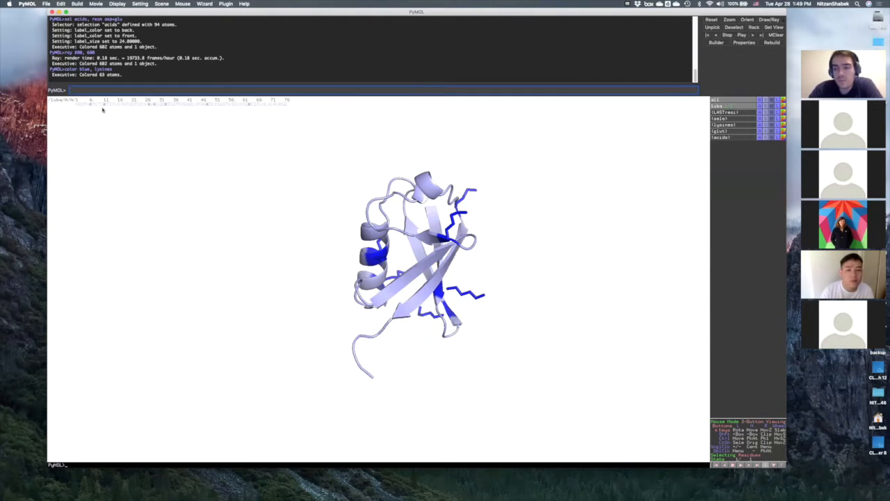
click(174, 104)
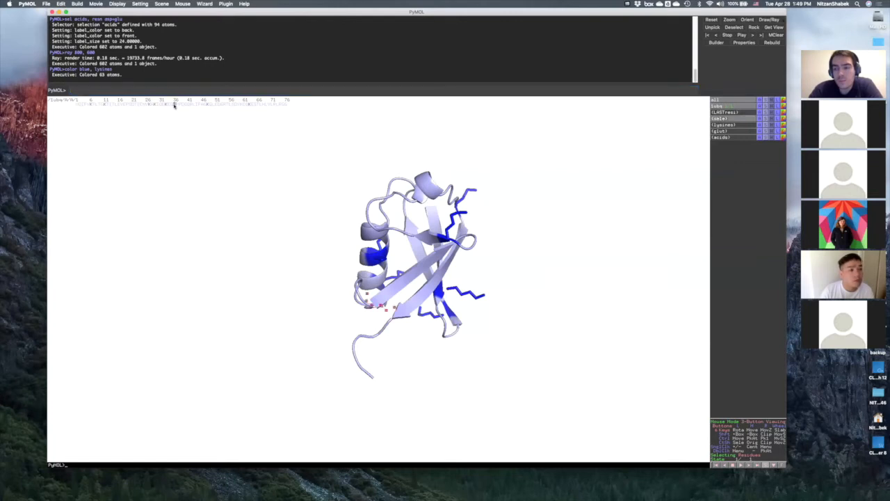
click(156, 90)
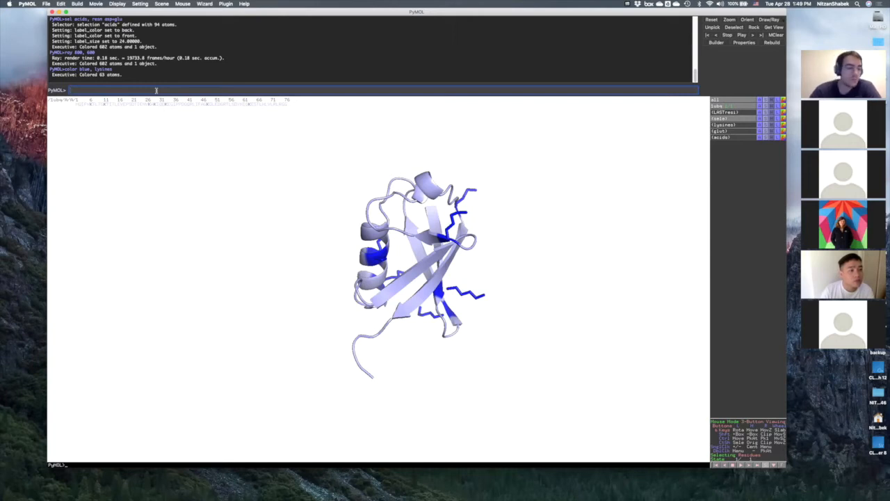
text(sel i36)
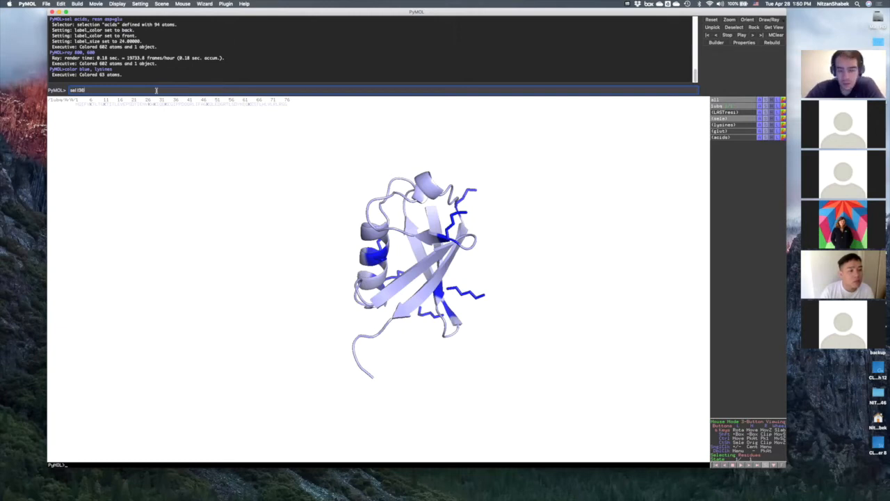
text(,)
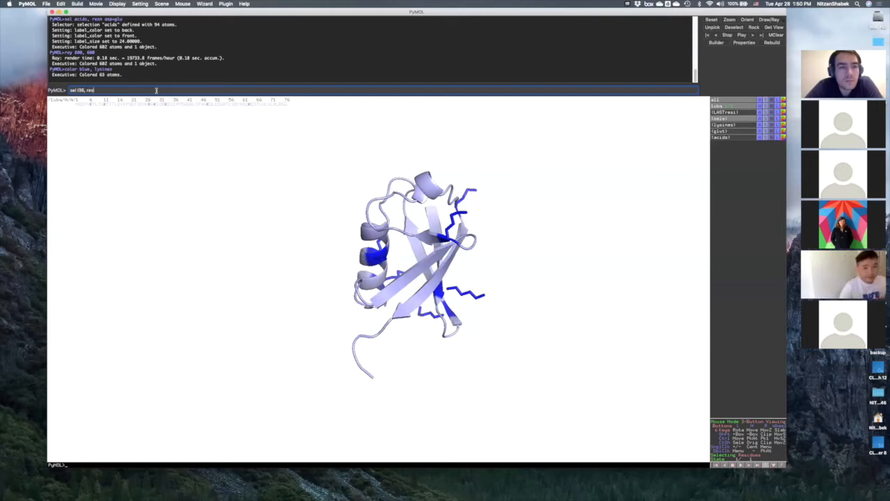
text(resi)
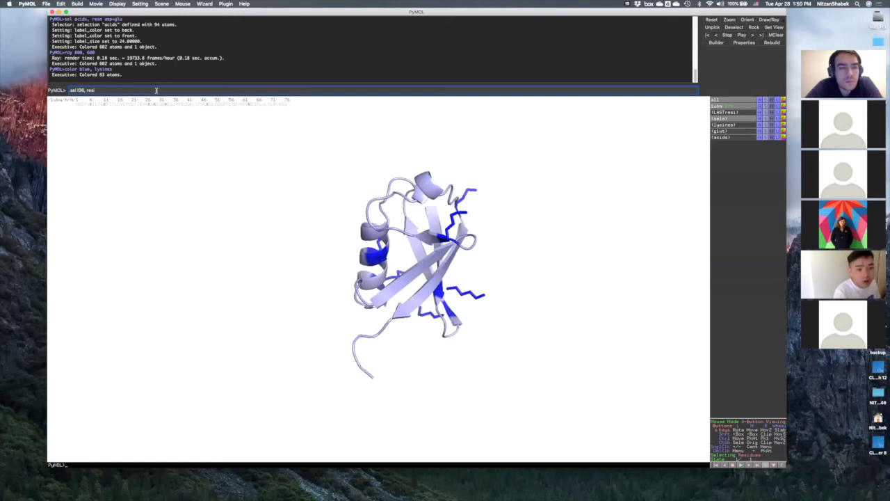
text(38)
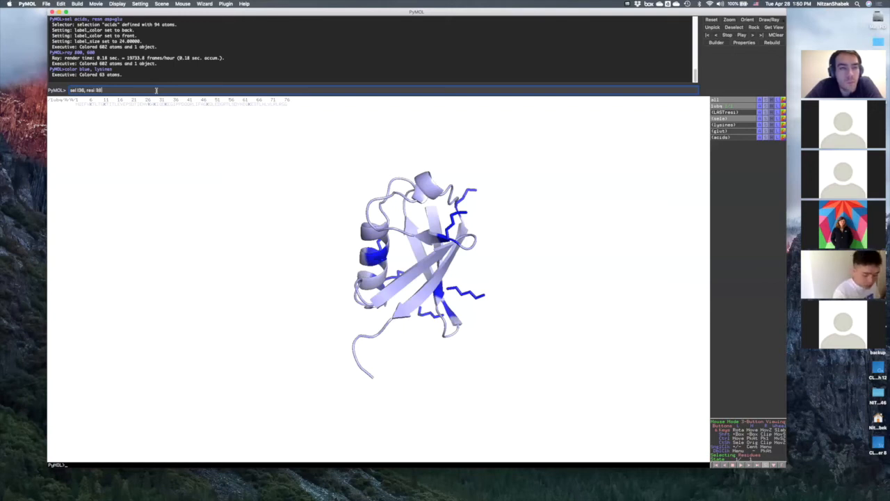
key(Return)
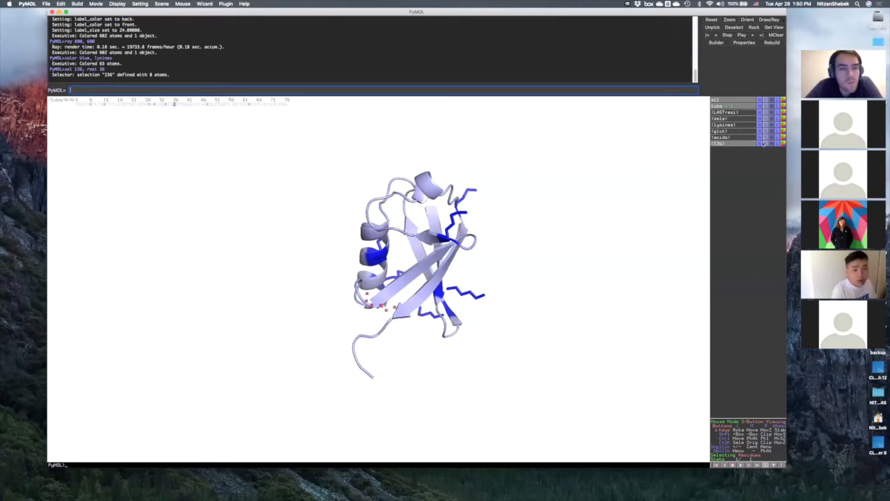
Examine the position of the I36 selection relative to the helix and strands from several angles
drag(528, 216, 429, 277)
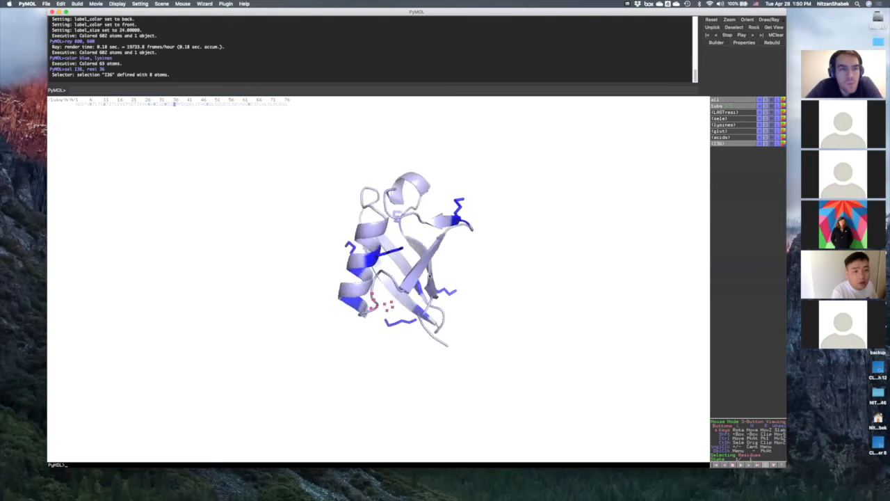
drag(341, 391, 531, 189)
drag(546, 258, 438, 335)
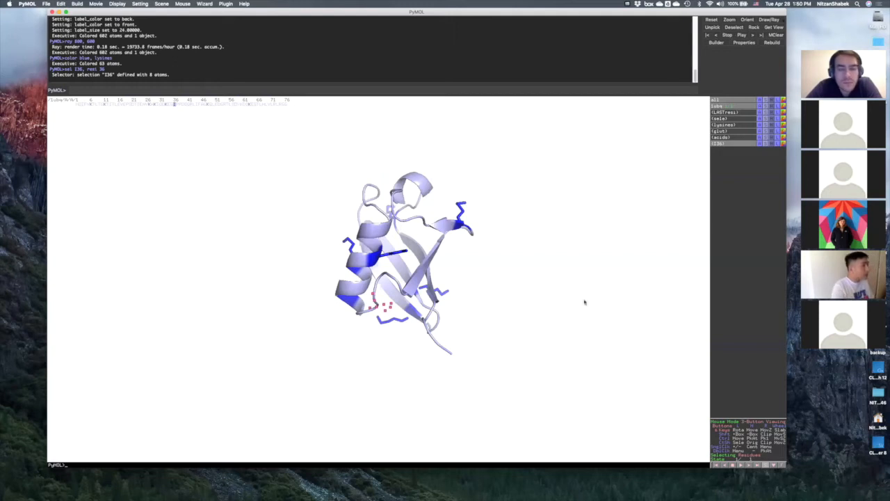
drag(449, 335, 347, 327)
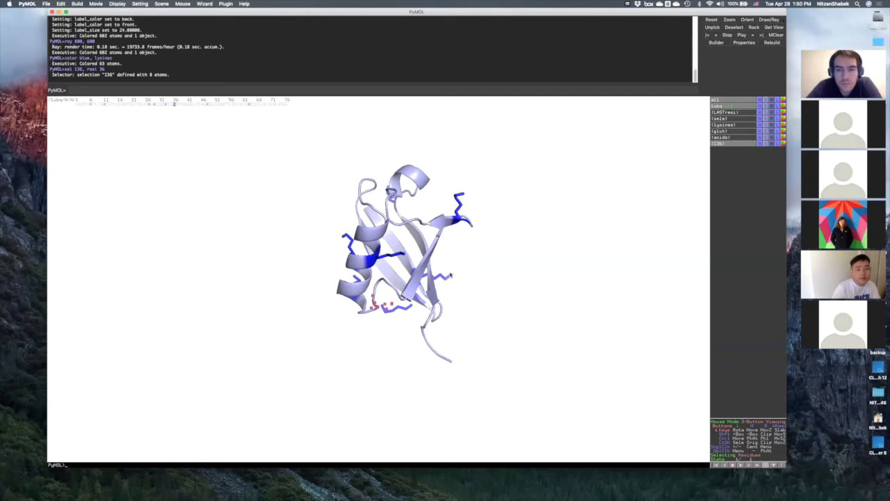
drag(307, 268, 570, 277)
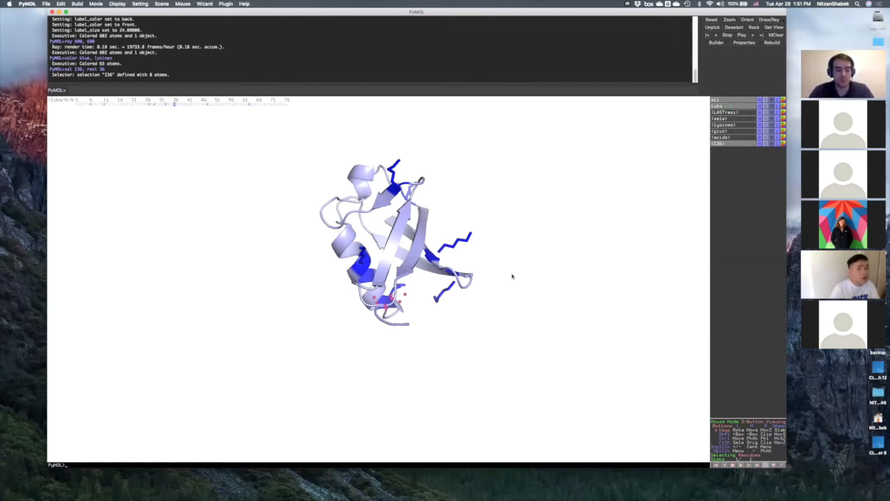
drag(320, 238, 372, 246)
Fetch the diubiquitin structure 1aar into the session
click(295, 89)
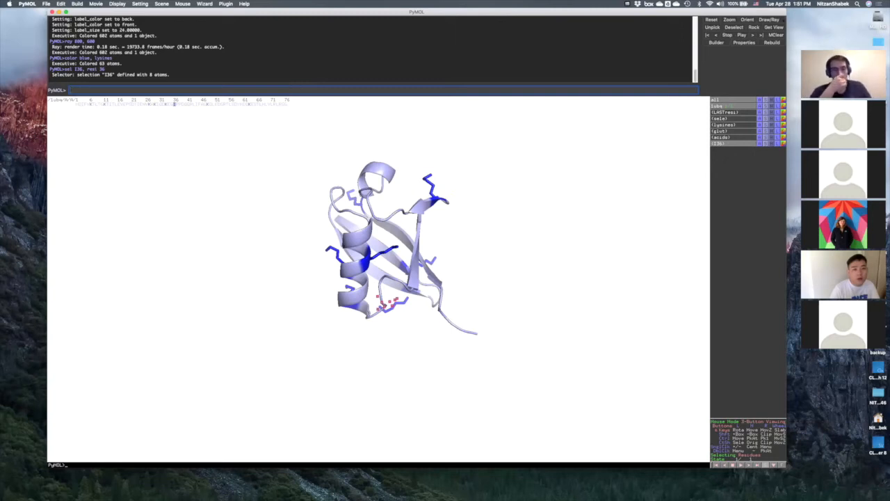
key(super+Tab)
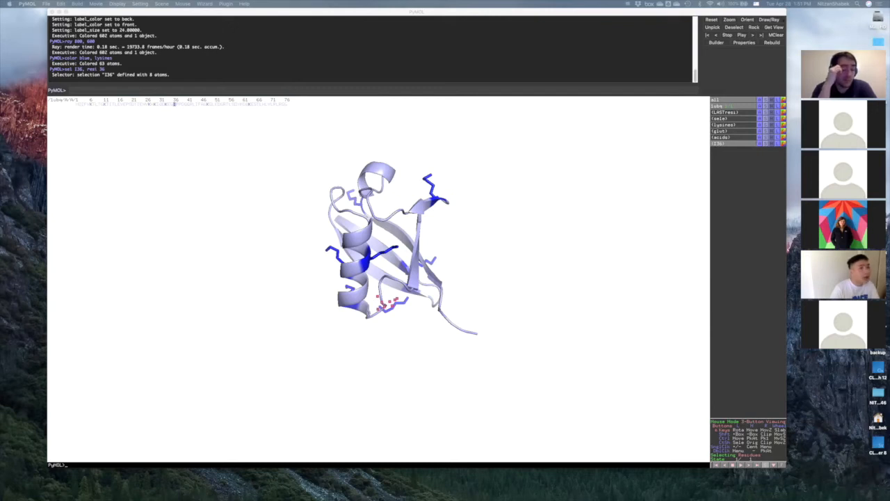
click(331, 91)
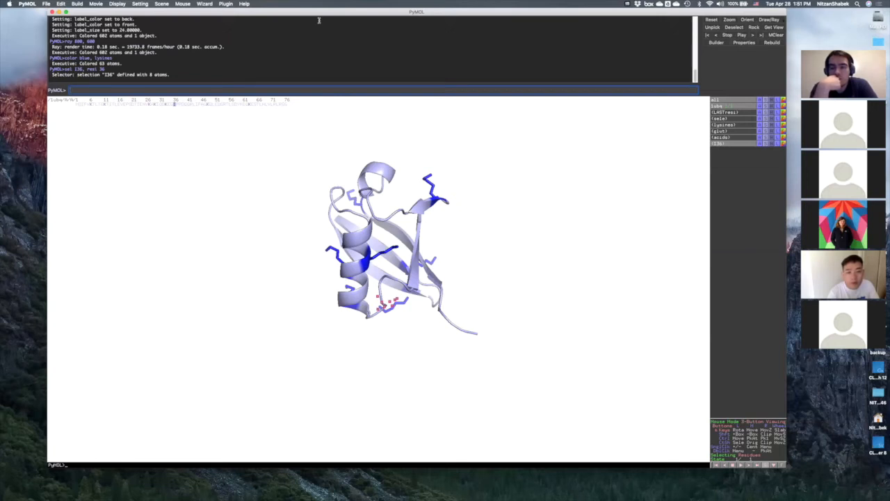
text(fetch)
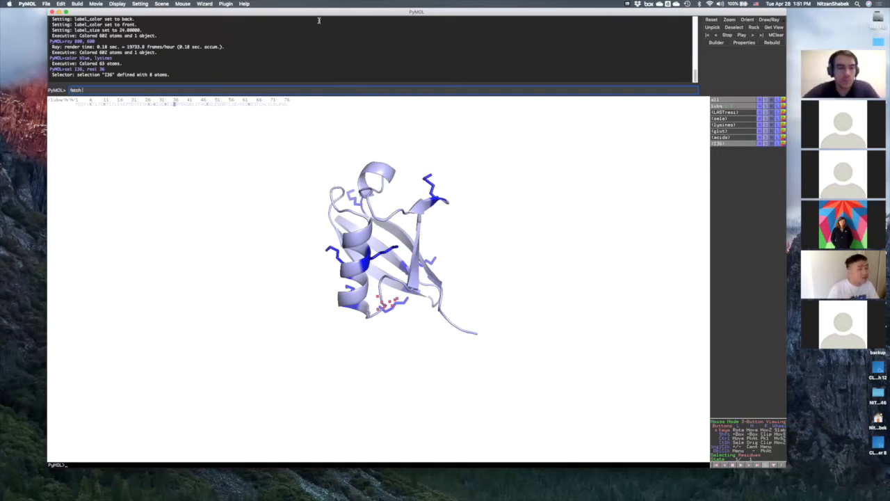
text( 1ub)
text(r)
key(Return)
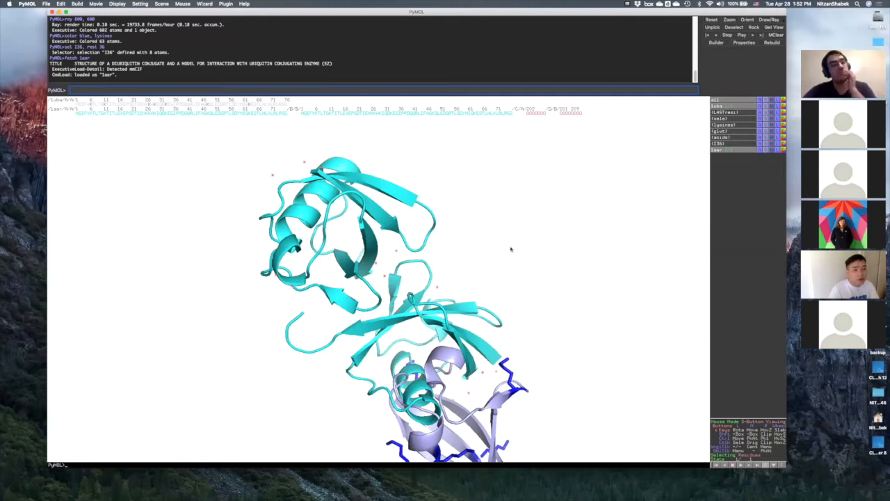
Hide the 1ubq object and rotate the 1aar structure to view both of its ubiquitin chains
drag(438, 230, 529, 278)
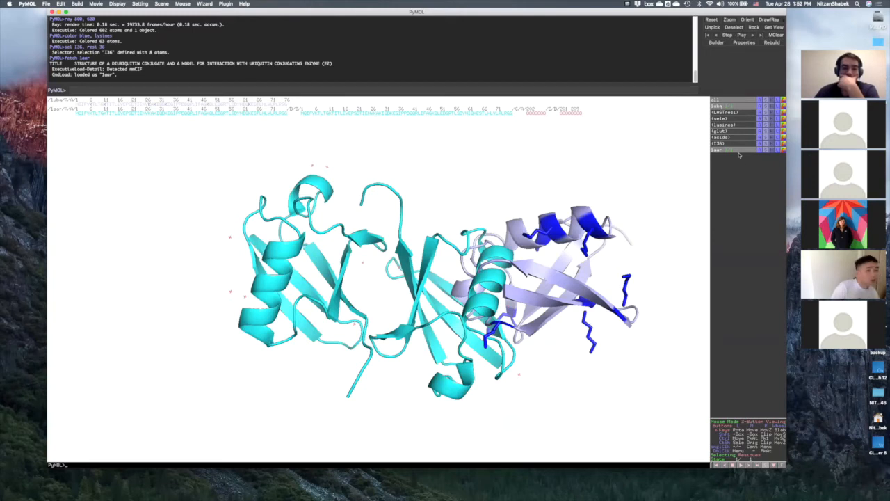
click(739, 107)
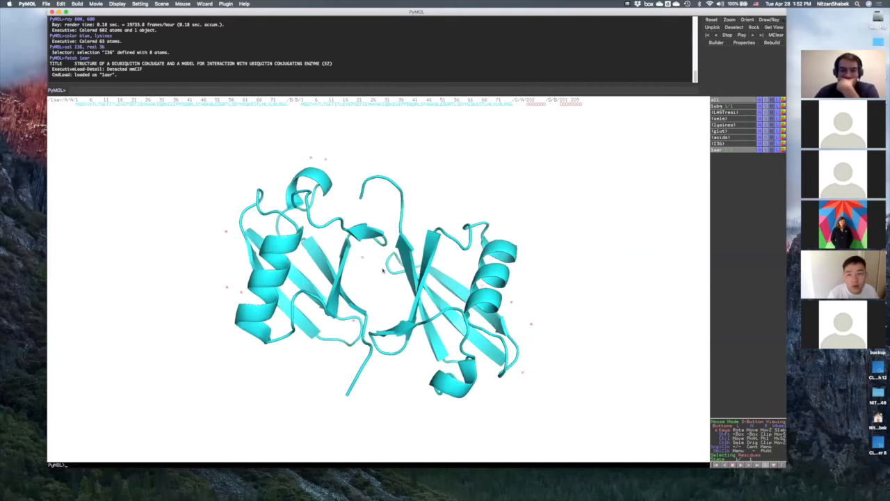
drag(357, 243, 463, 334)
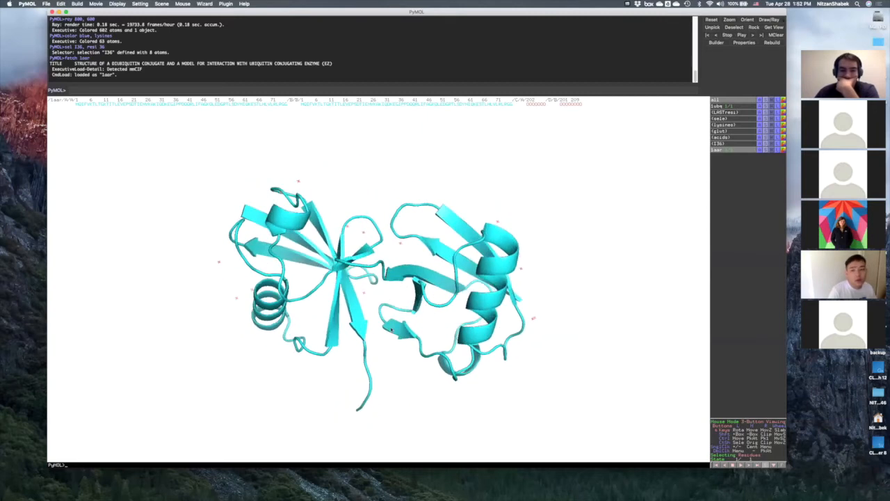
drag(306, 313, 303, 303)
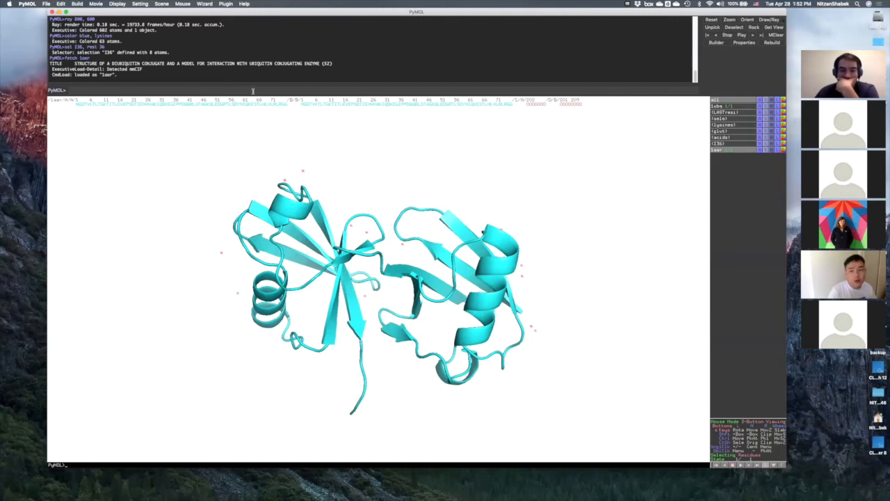
Hide the waters of 1aar and turn the structure to view where its two chains meet
click(770, 149)
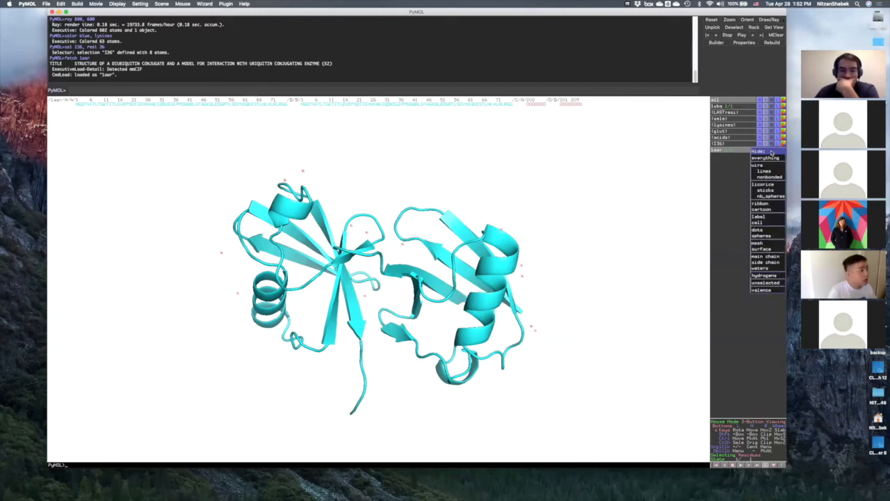
click(765, 268)
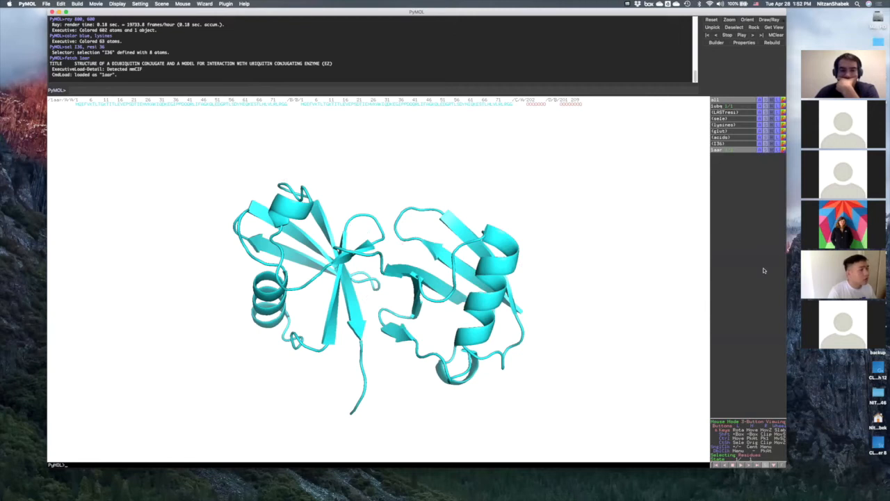
drag(421, 344, 407, 264)
drag(343, 233, 400, 282)
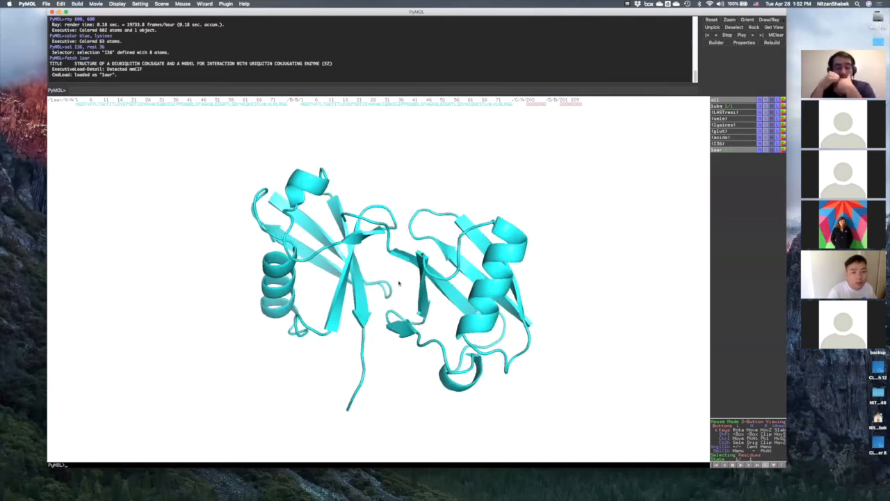
mouse_move(400, 282)
mouse_down()
mouse_move(392, 309)
mouse_move(392, 258)
mouse_move(410, 292)
mouse_up()
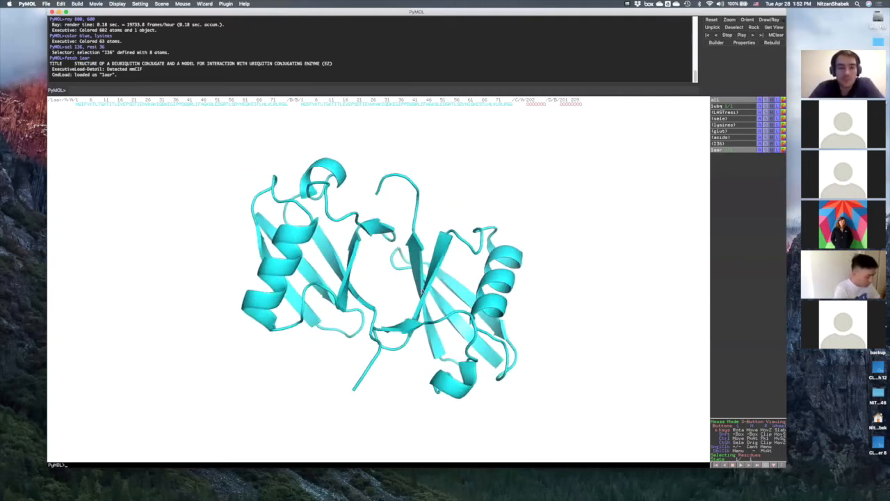
Examine the two chains of 1aar from several angles and review the command log
drag(410, 292, 418, 203)
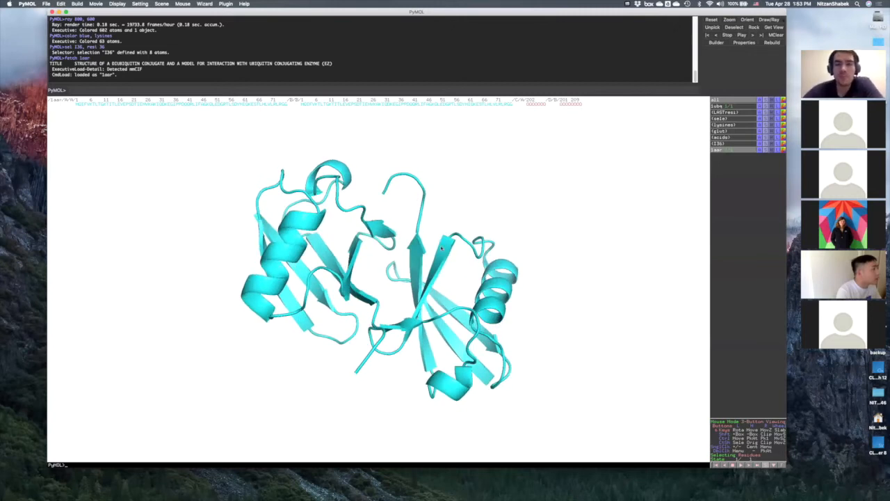
drag(364, 258, 343, 260)
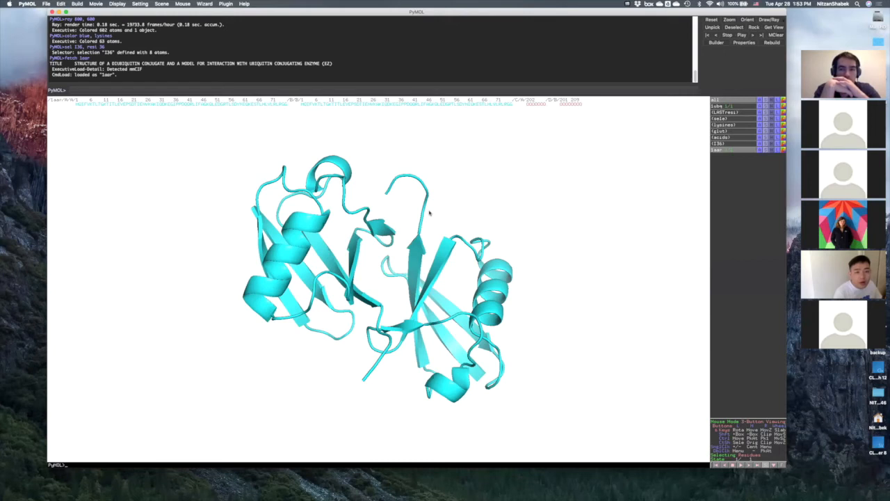
drag(430, 213, 392, 240)
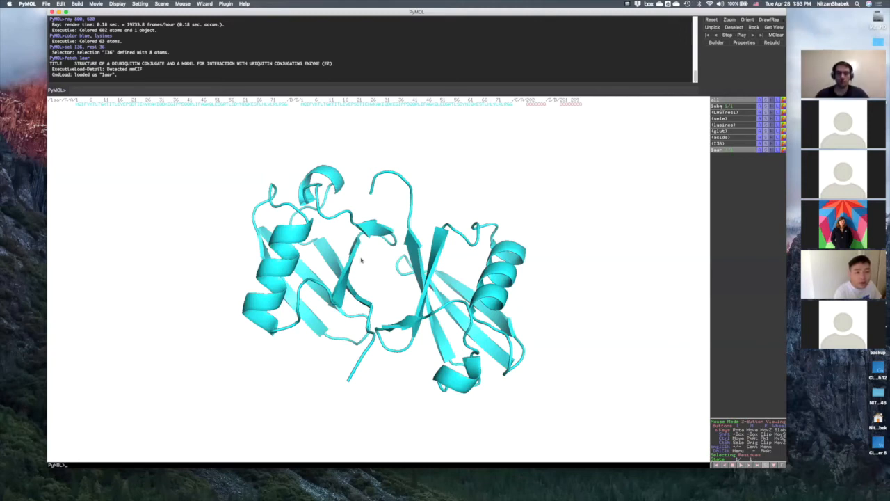
drag(361, 260, 354, 304)
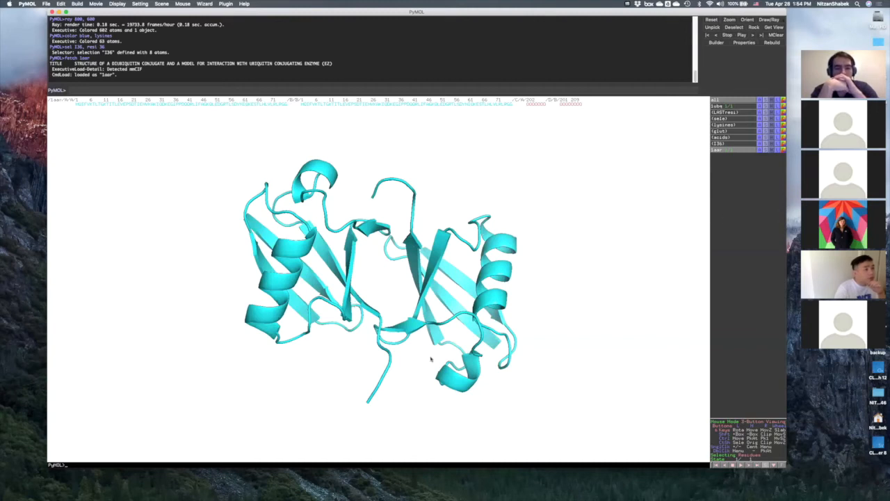
key(Escape)
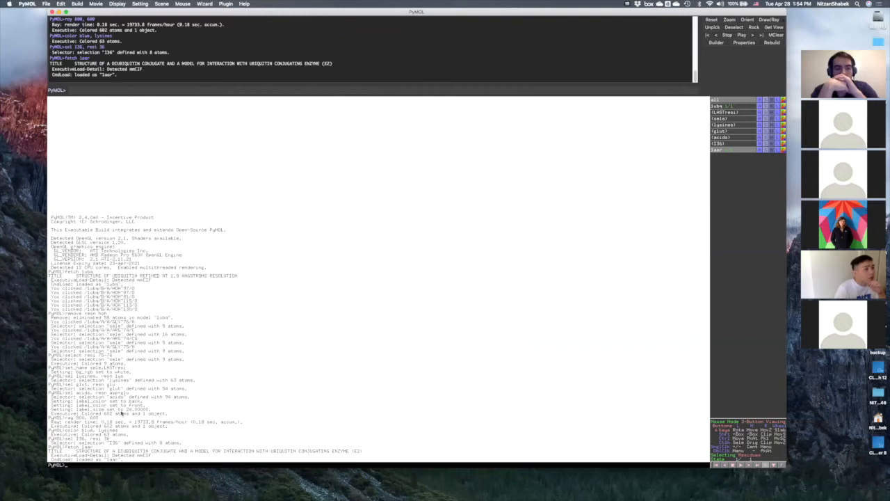
key(Escape)
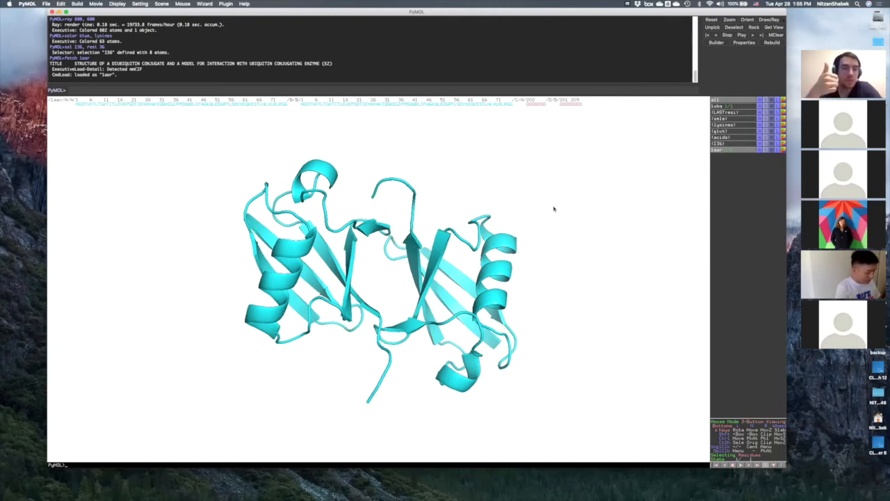
drag(427, 306, 389, 288)
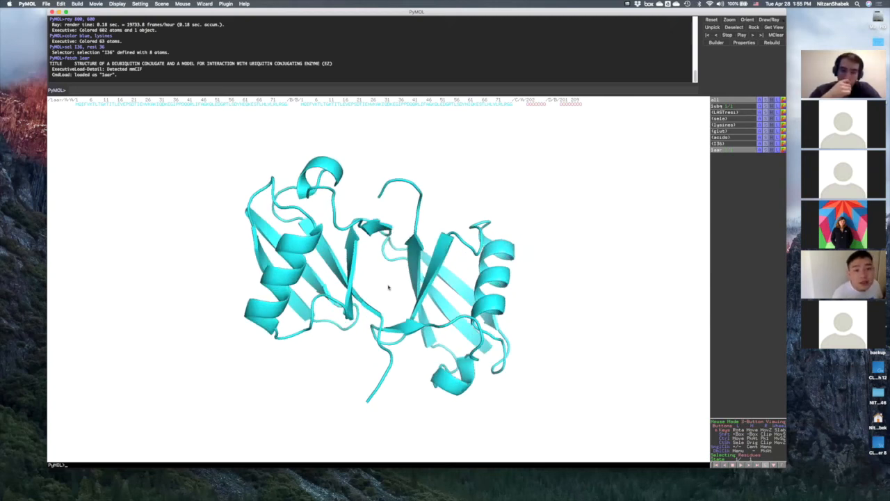
Select Lys48 of chain B and the terminal Gly76 of chain A in the 1aar sequence and colour them red
click(430, 105)
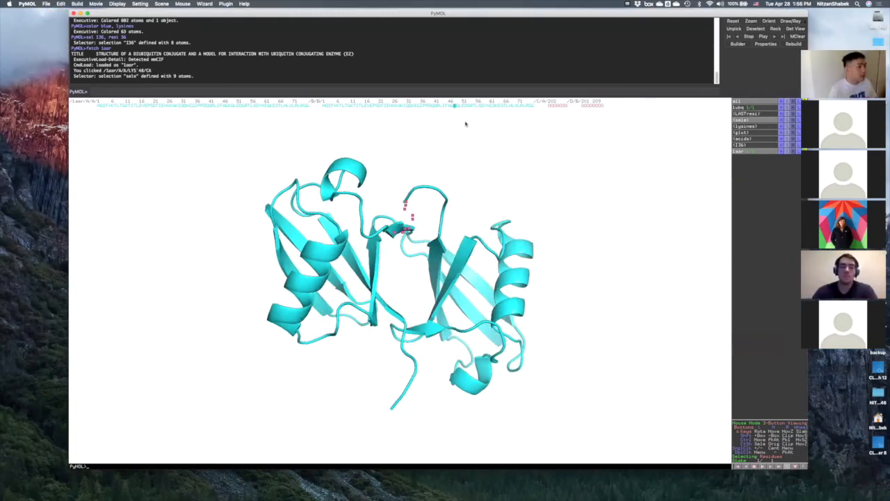
drag(459, 284, 468, 283)
drag(462, 324, 405, 322)
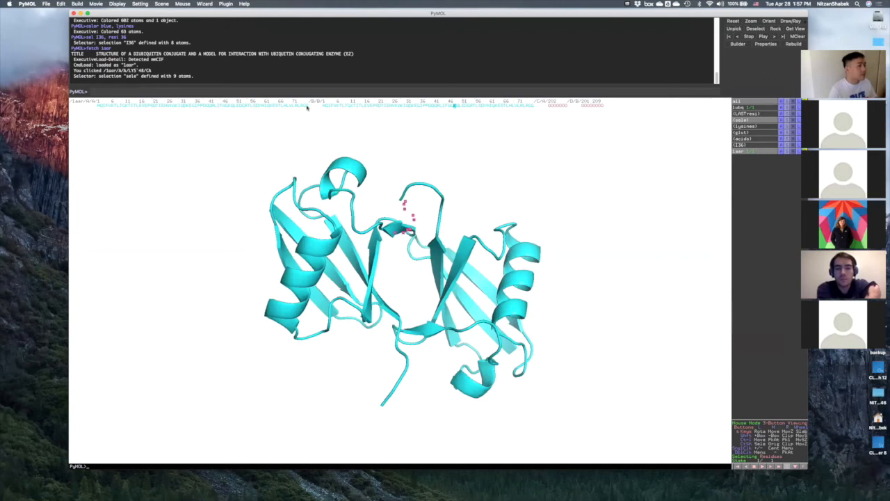
drag(428, 265, 430, 284)
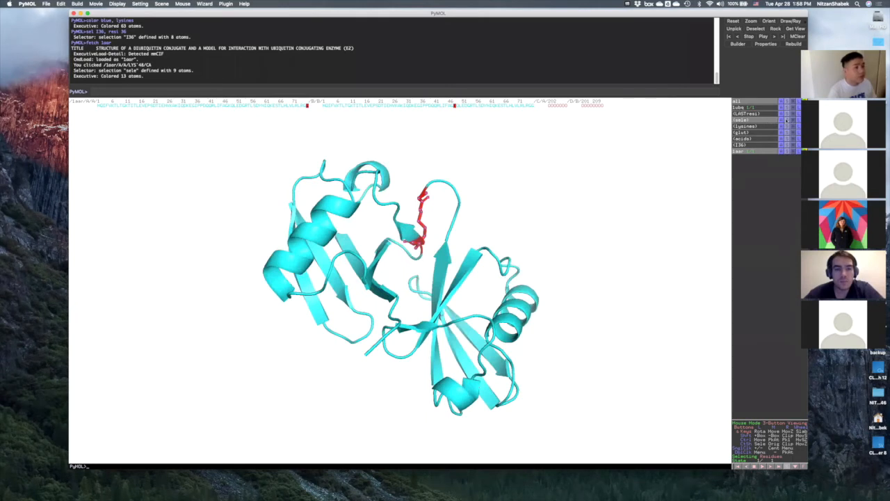
Show the selected lysine and glycine as sticks
click(786, 120)
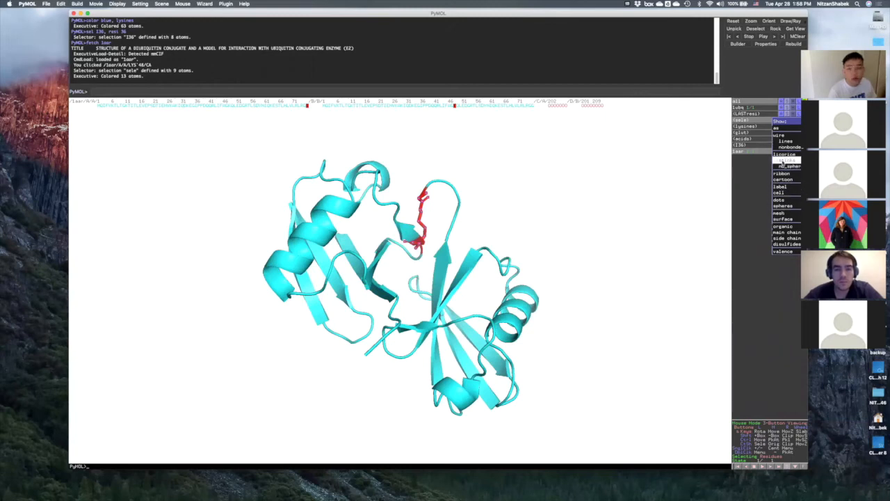
click(784, 161)
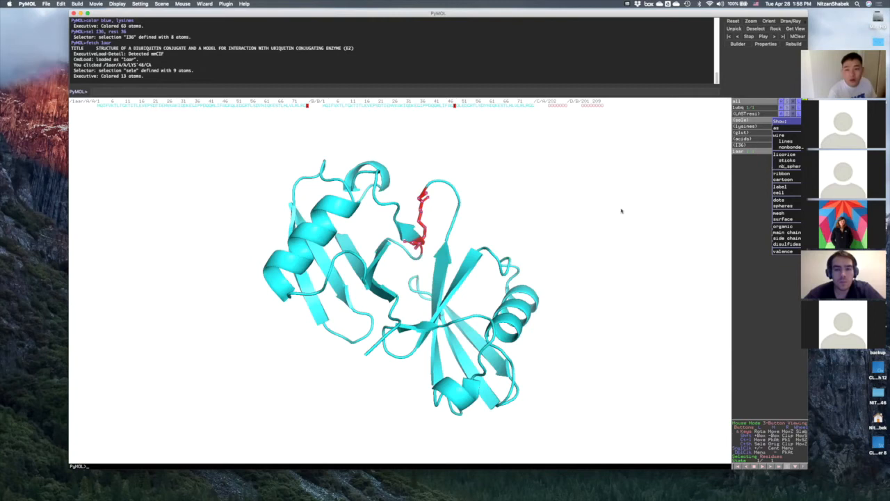
drag(300, 252, 432, 198)
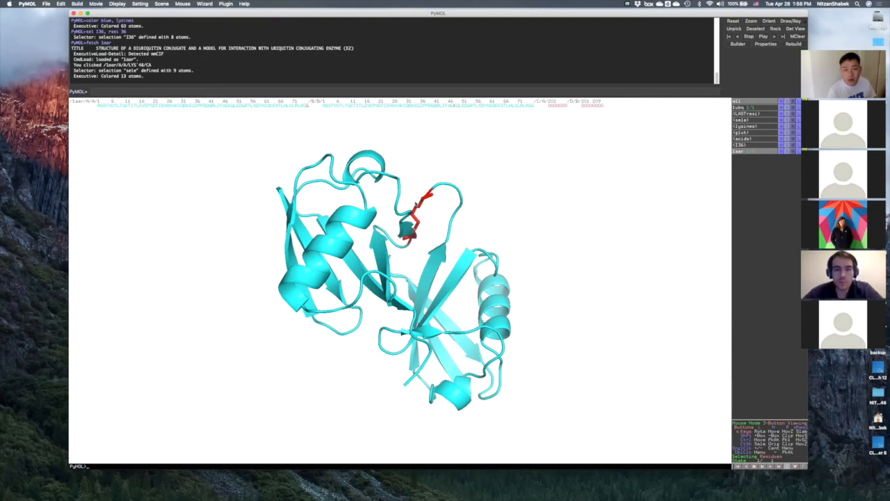
Examine the red Lys48–Gly76 linkage between the two chains at close range
middle_click(422, 201)
middle_click(419, 231)
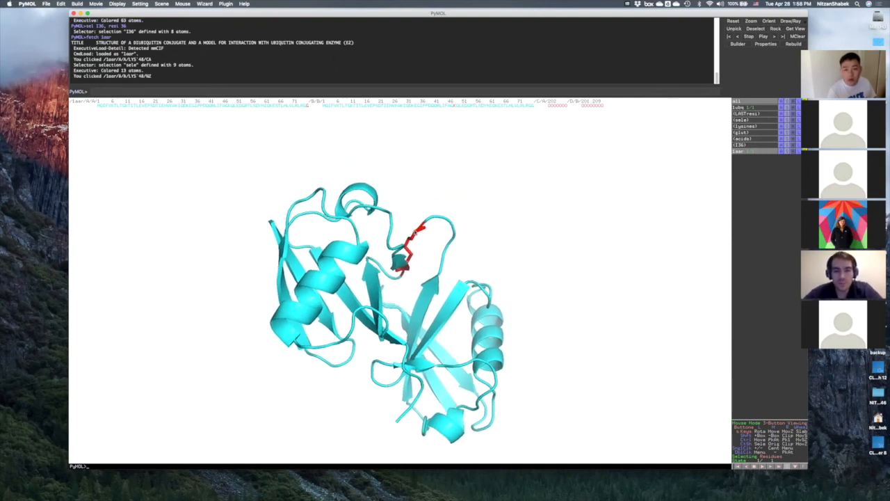
right_drag(423, 241, 177, 404)
drag(177, 404, 425, 312)
middle_drag(421, 318, 427, 265)
mouse_move(318, 295)
mouse_down()
mouse_move(369, 301)
mouse_move(301, 299)
mouse_up()
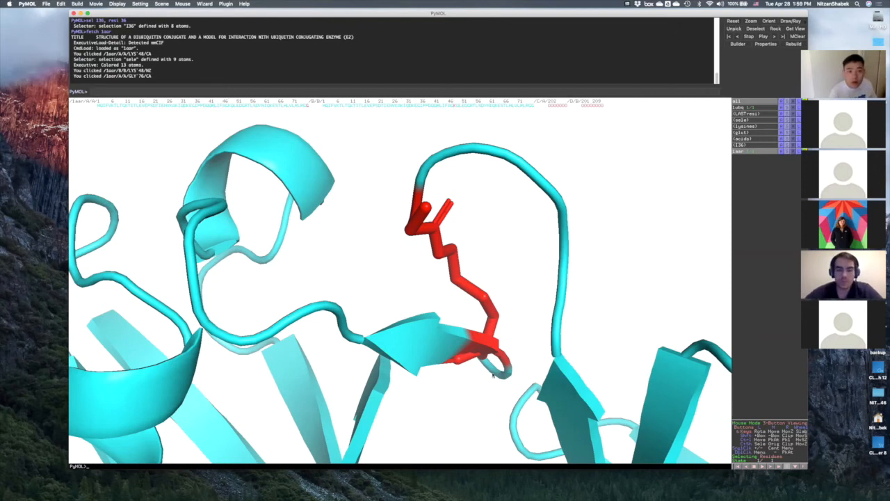
drag(674, 14, 664, 14)
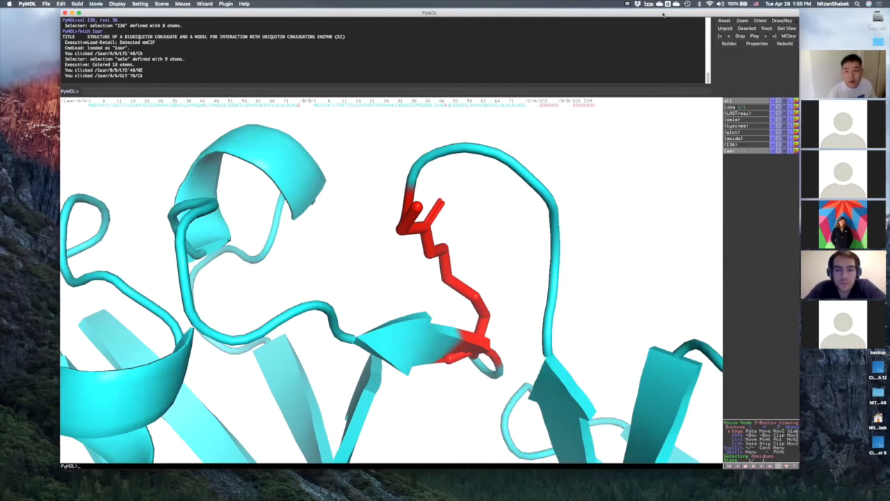
drag(264, 305, 344, 343)
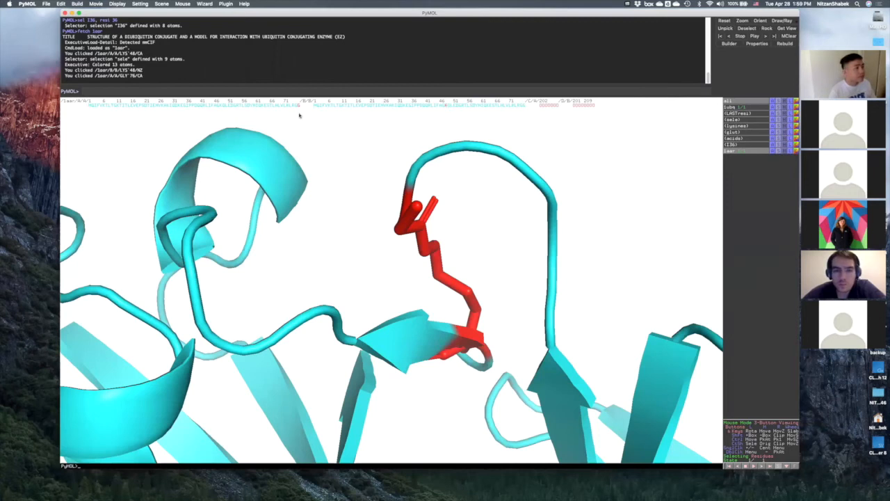
Reactivate the sele selection of the linkage residues and review its Show options, including sticks
click(741, 120)
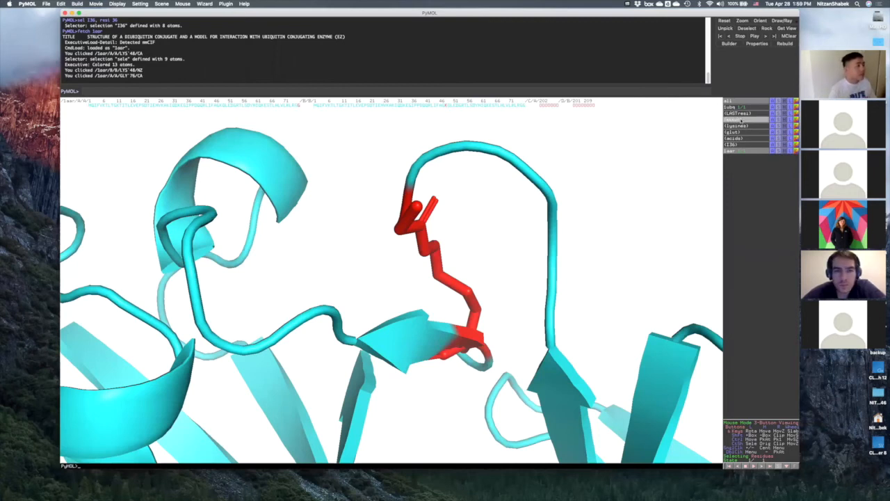
click(741, 119)
click(741, 120)
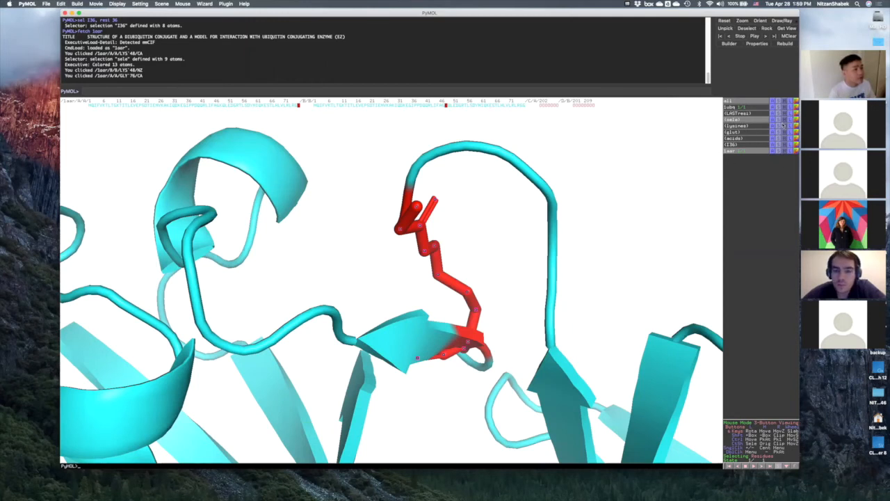
click(779, 120)
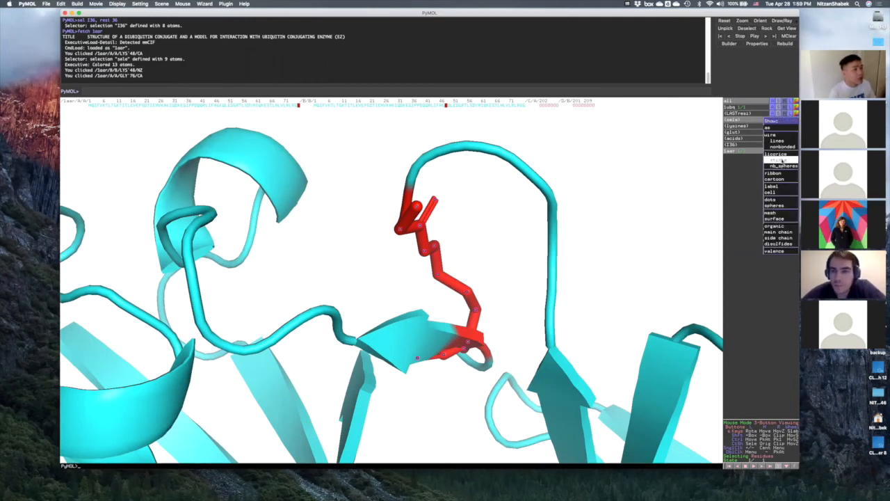
drag(632, 197, 512, 307)
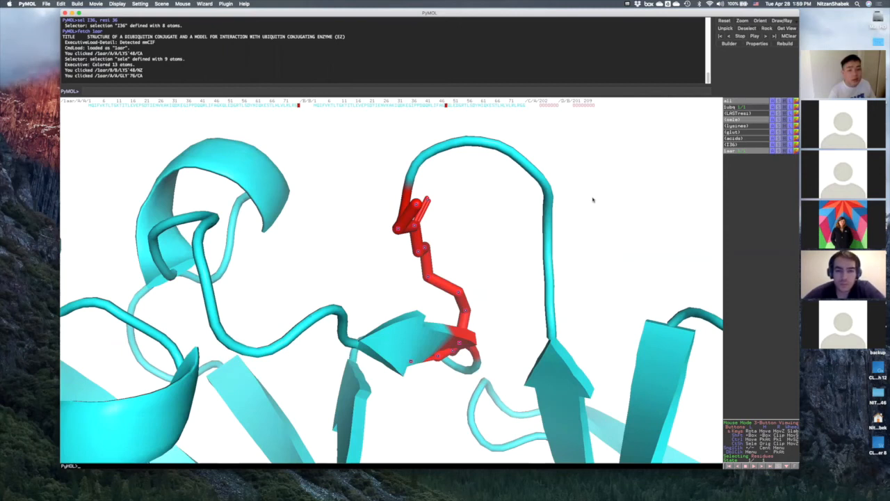
drag(480, 323, 469, 299)
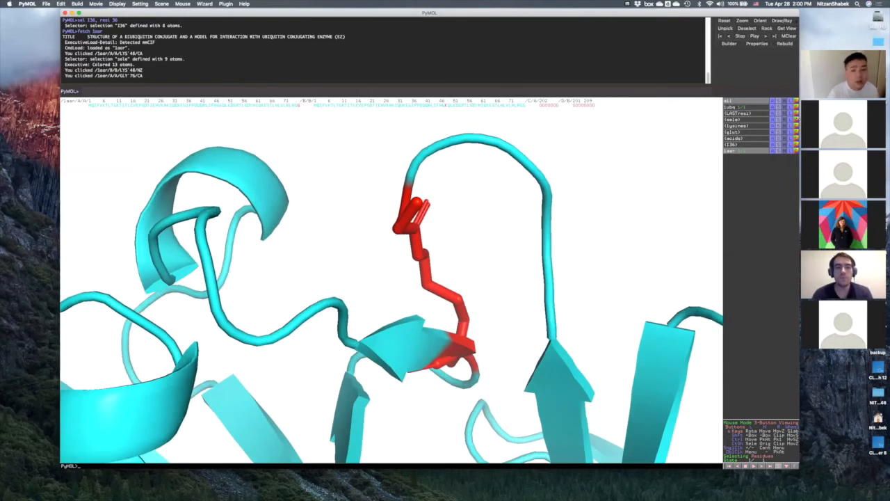
Colour the linkage residues in sele by element, keeping their carbons red
click(797, 120)
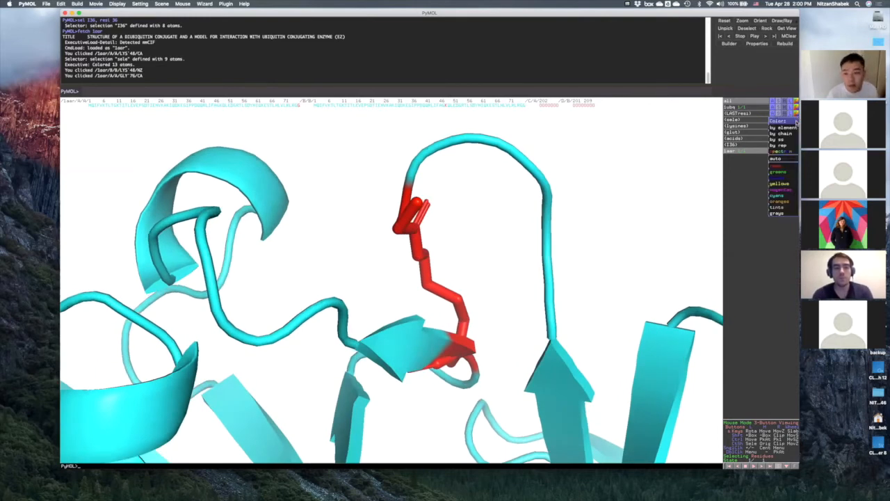
mouse_move(795, 127)
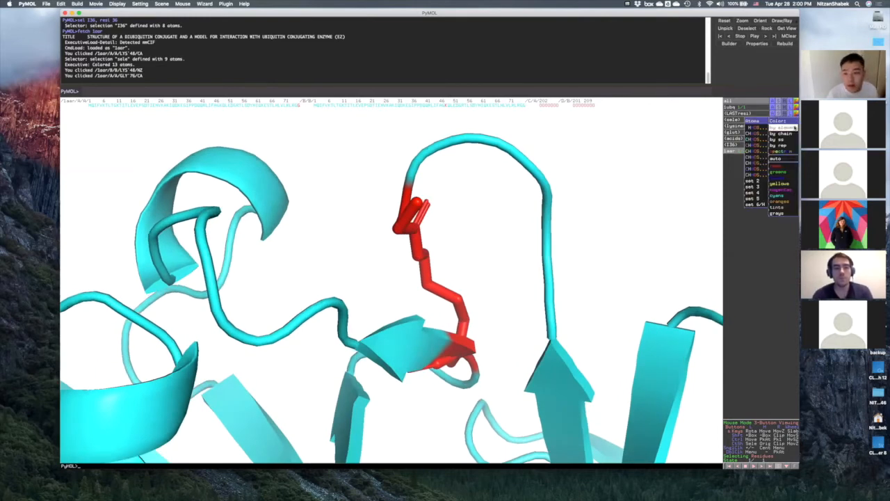
click(754, 132)
drag(450, 268, 350, 277)
drag(423, 274, 391, 265)
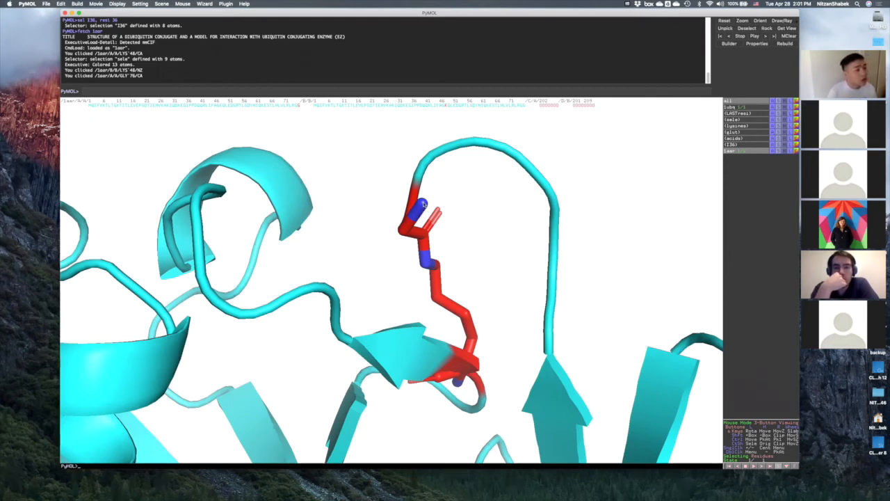
drag(423, 204, 320, 330)
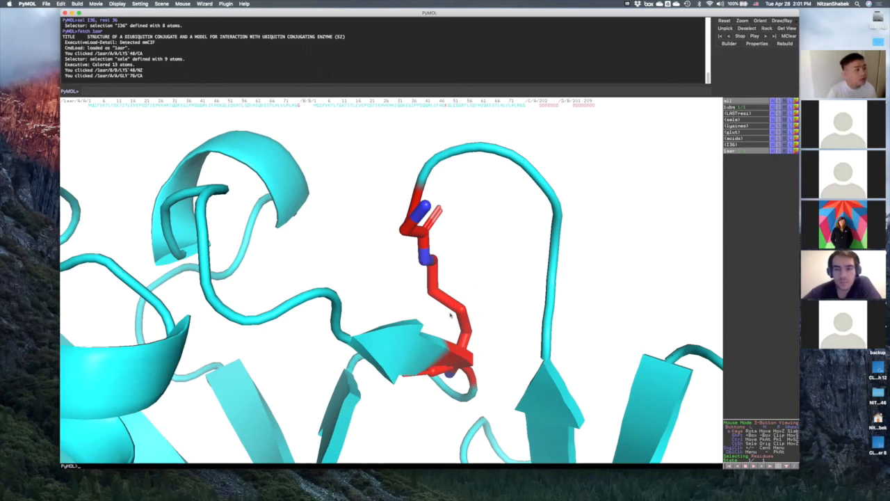
Examine the whole diubiquitin and the position of its linkage from several angles
right_drag(313, 348, 590, 245)
drag(459, 310, 473, 340)
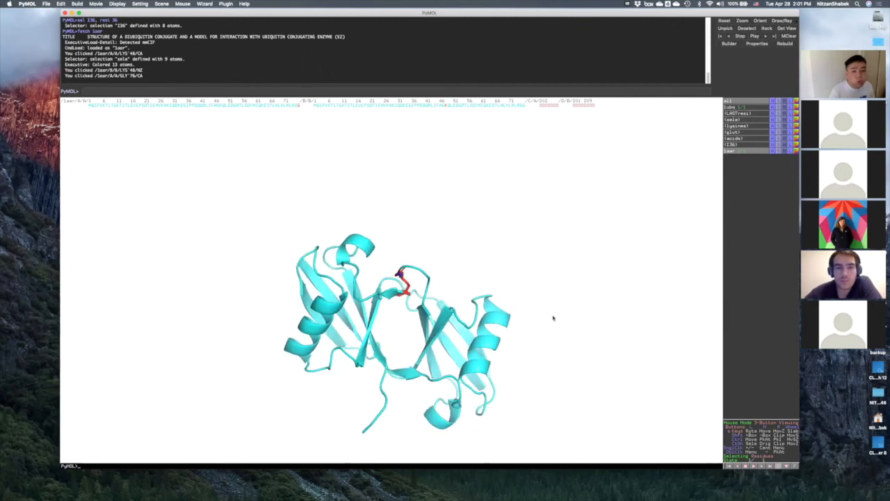
drag(526, 342, 306, 383)
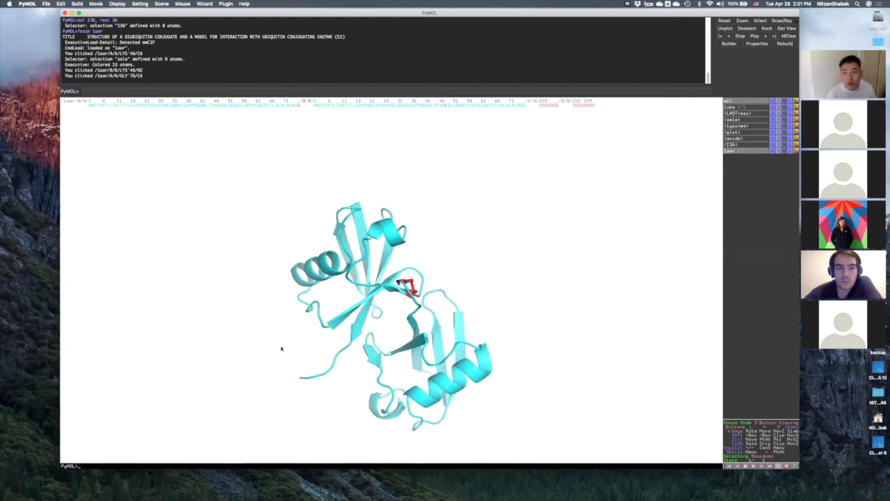
drag(583, 269, 541, 290)
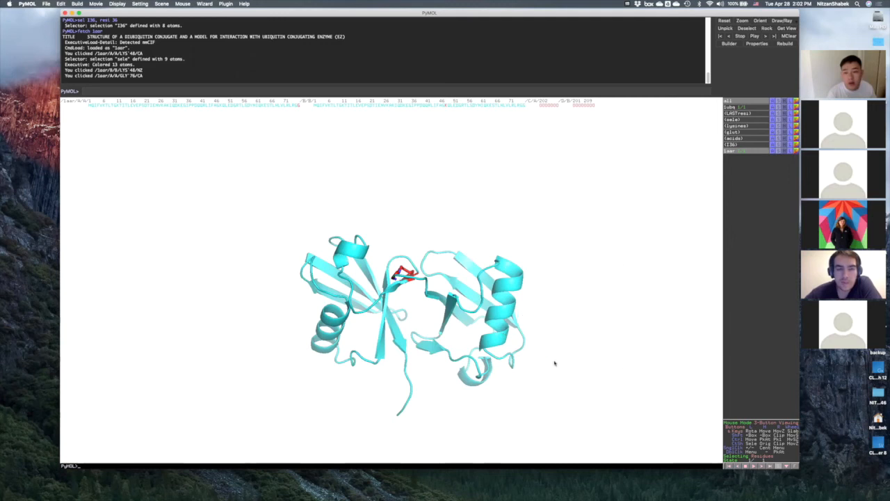
mouse_move(554, 314)
mouse_down()
mouse_move(522, 319)
mouse_move(550, 318)
mouse_up()
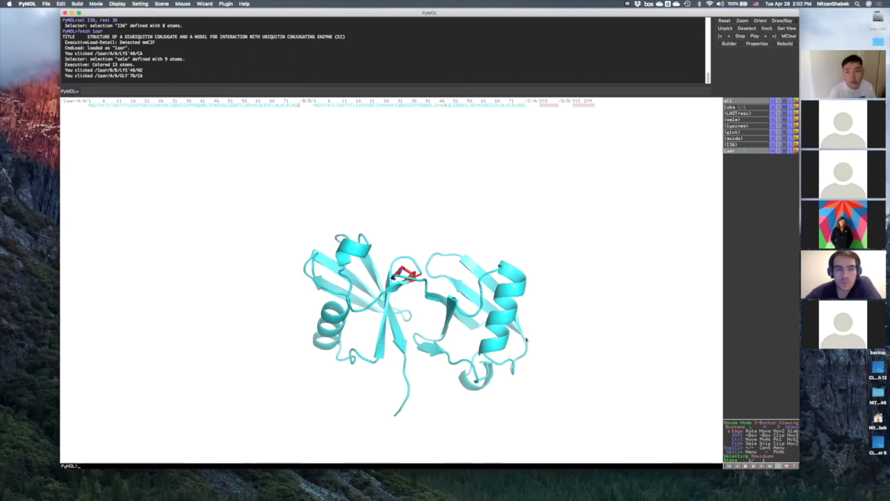
drag(403, 379, 385, 379)
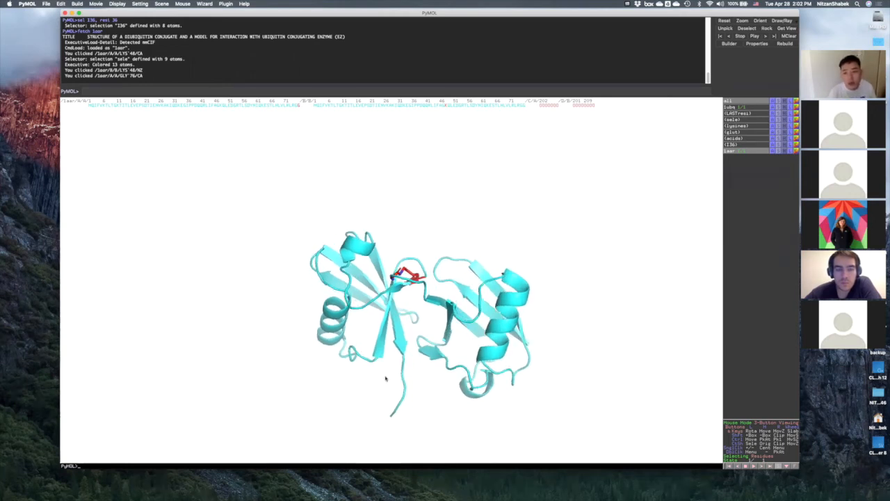
middle_drag(411, 335, 417, 295)
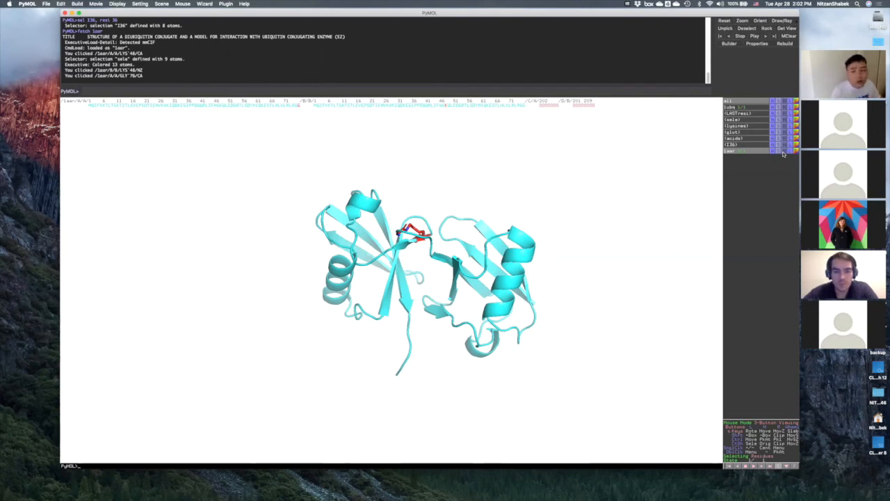
Show the molecular surface of the 1aar object
click(784, 151)
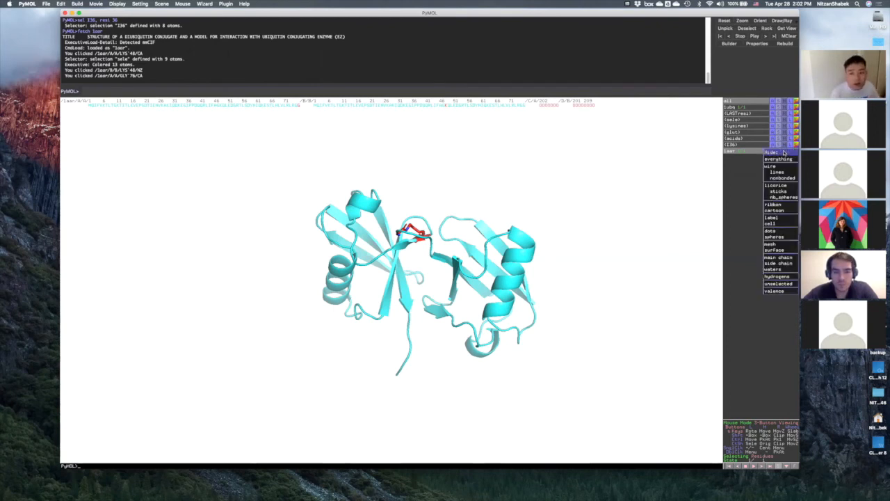
click(735, 170)
click(778, 152)
mouse_move(791, 256)
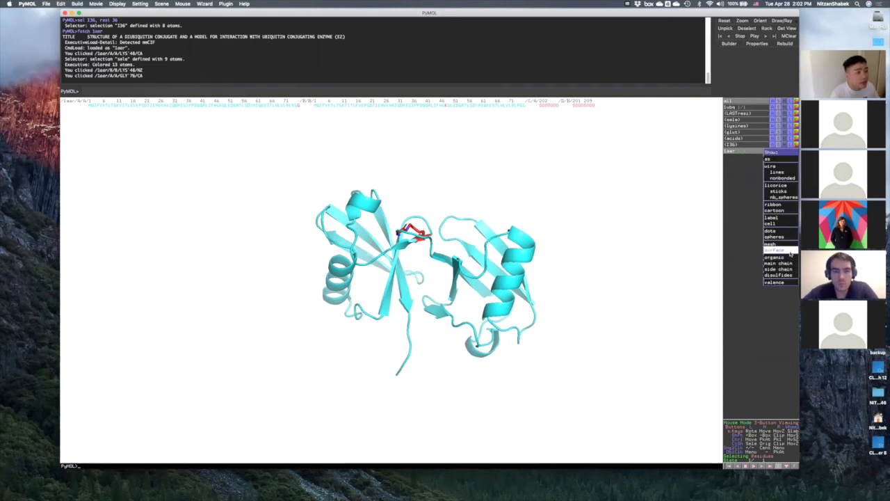
click(782, 250)
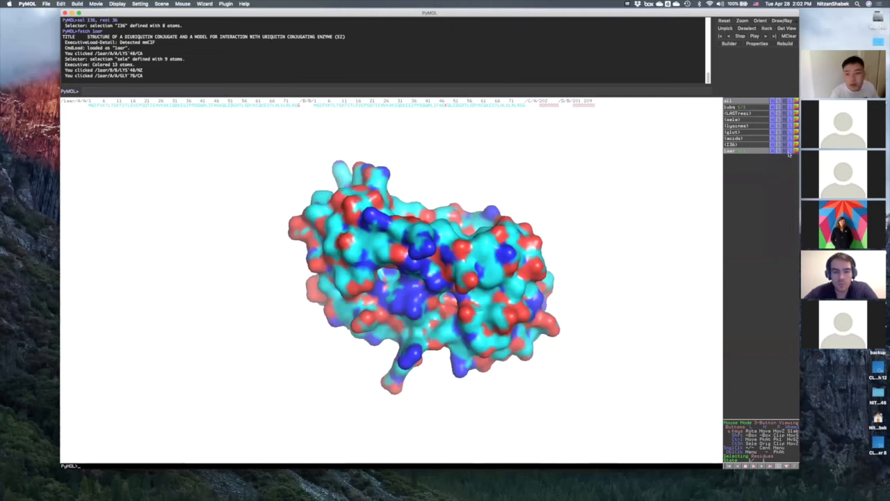
Colour the whole 1aar surface with a shade from the oranges
drag(501, 376, 439, 257)
click(797, 152)
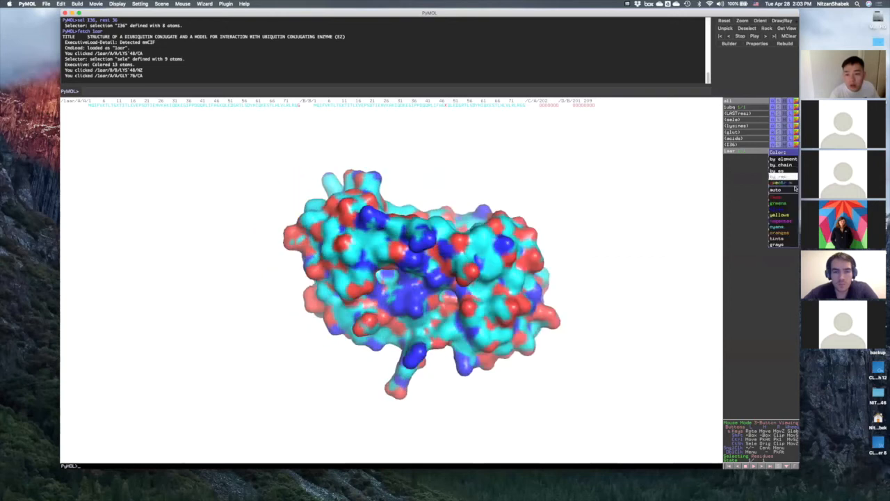
mouse_move(788, 235)
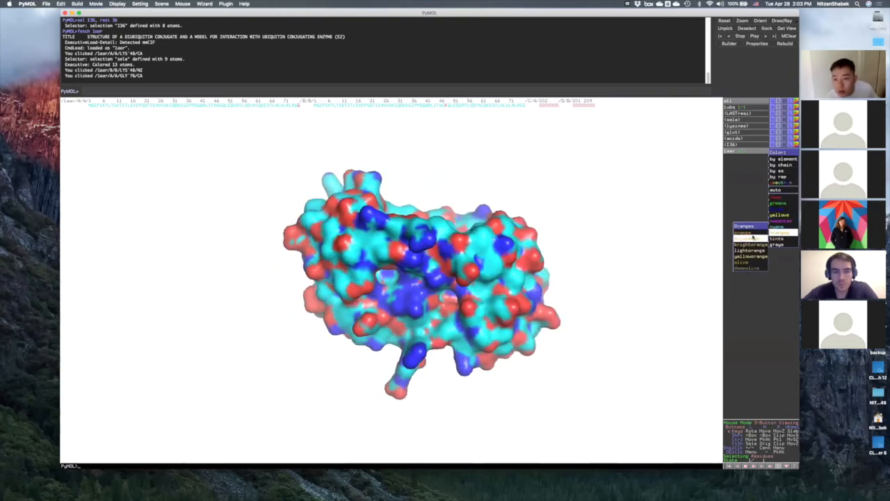
click(752, 237)
Examine the orange diubiquitin surface from several angles and up close
drag(477, 275, 607, 158)
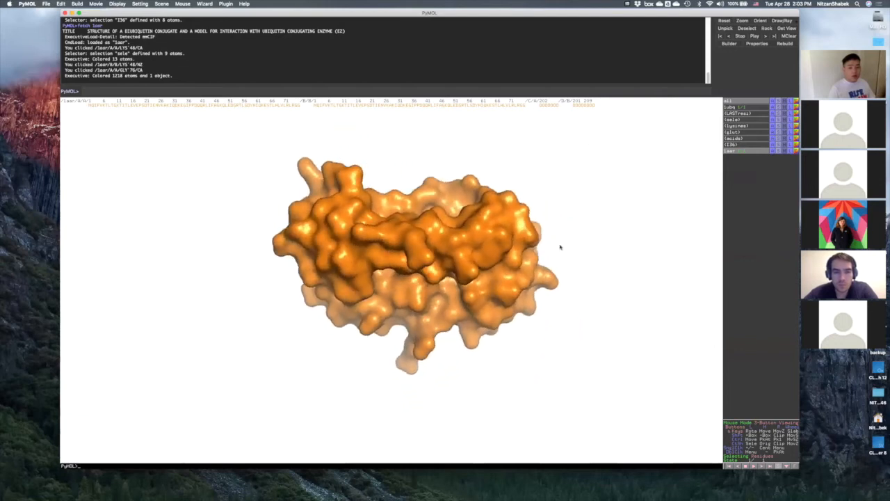
drag(521, 259, 435, 295)
drag(383, 297, 428, 343)
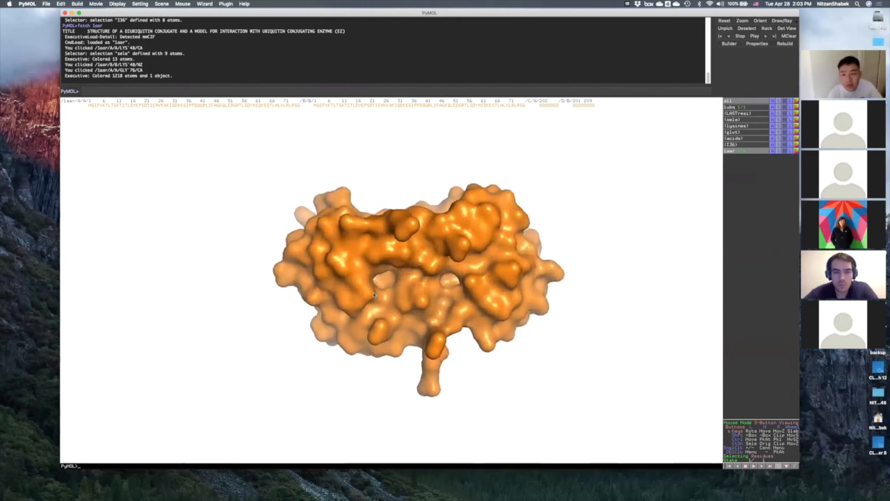
drag(420, 240, 428, 201)
right_drag(517, 239, 224, 305)
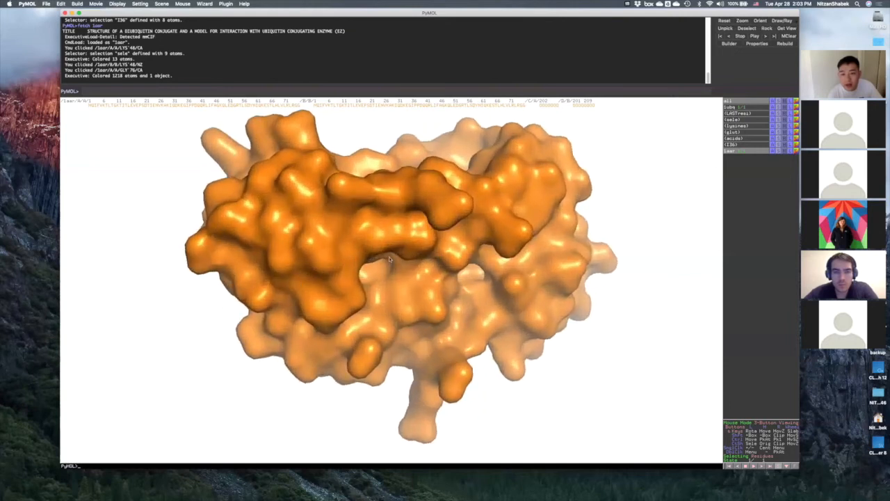
right_drag(390, 259, 604, 210)
drag(376, 292, 439, 272)
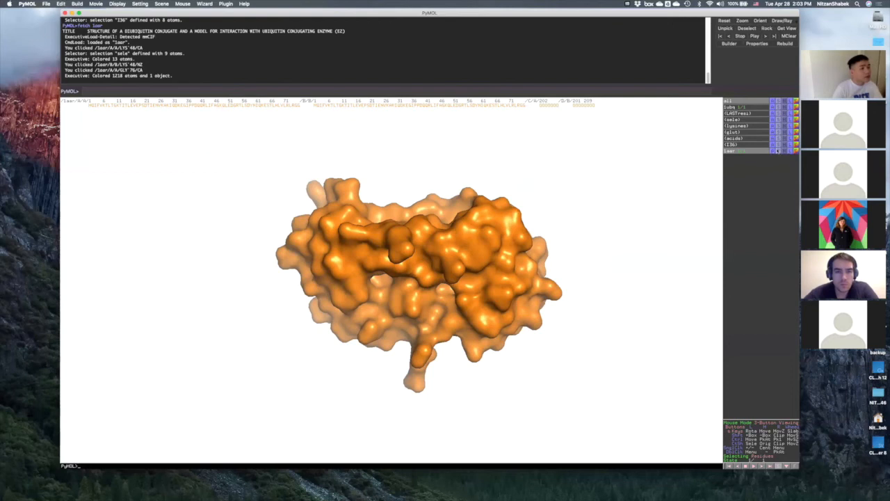
Hide every representation of all objects, and show them as cartoon instead
click(784, 102)
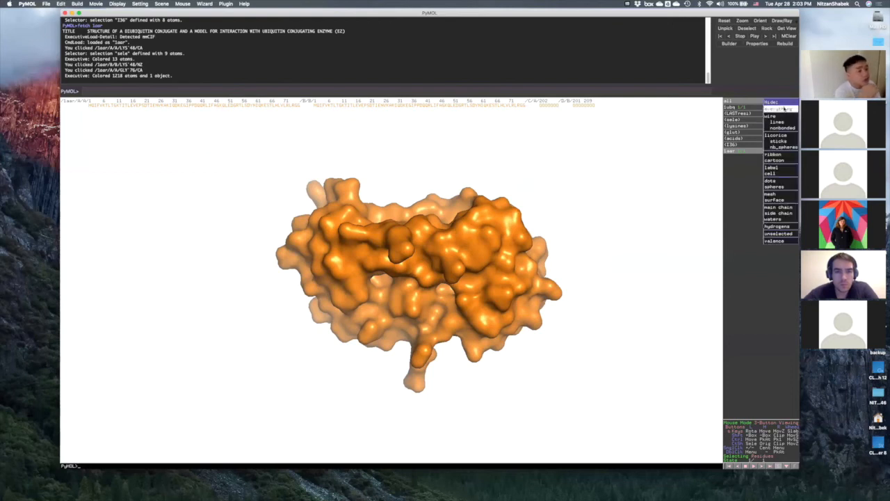
click(784, 108)
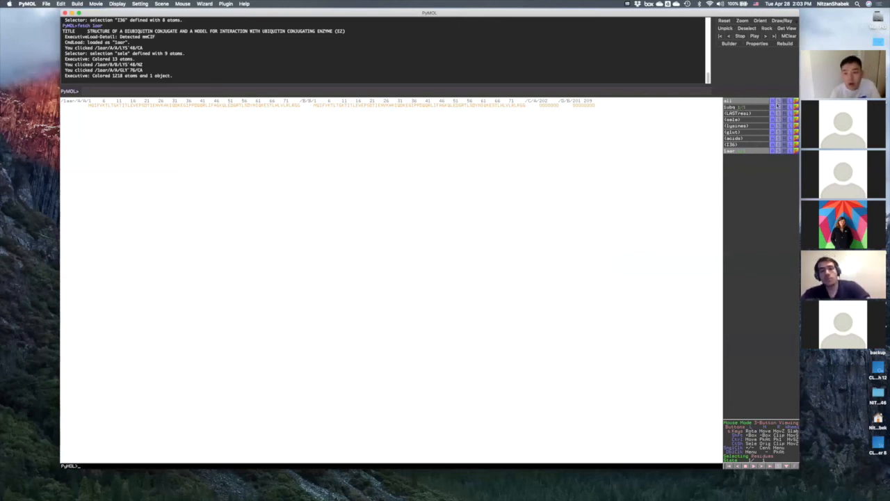
click(780, 101)
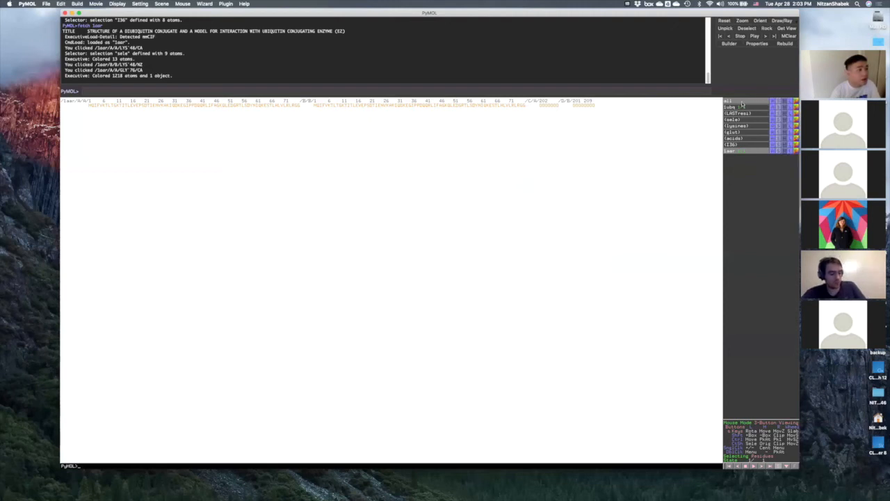
click(780, 101)
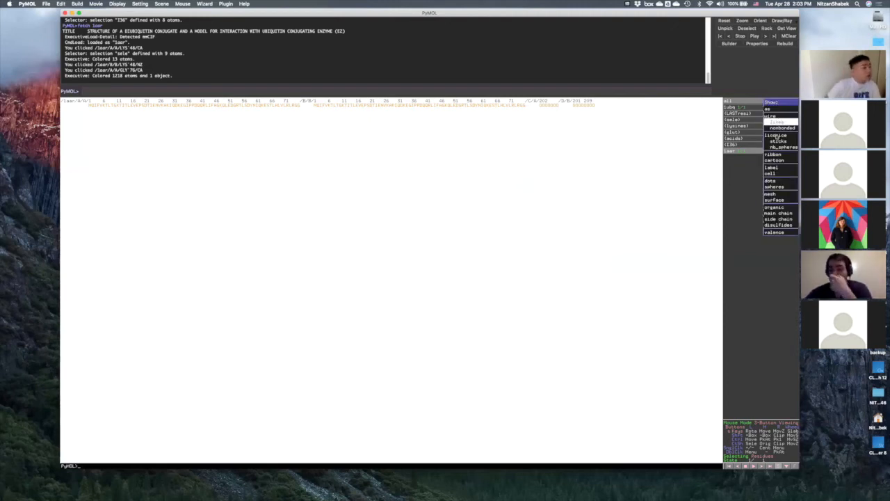
click(782, 162)
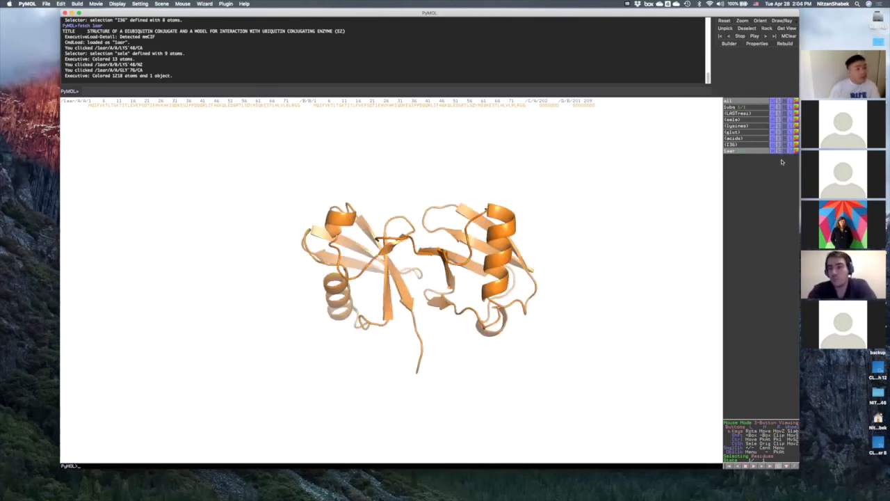
Display the 1ubq object alongside the 1aar cartoon and bring both structures into view
click(750, 108)
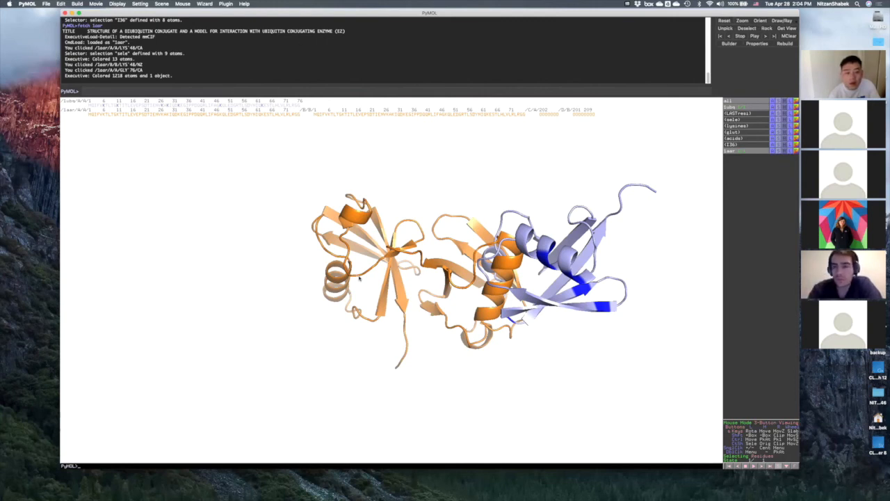
middle_drag(452, 197, 349, 182)
drag(349, 182, 382, 278)
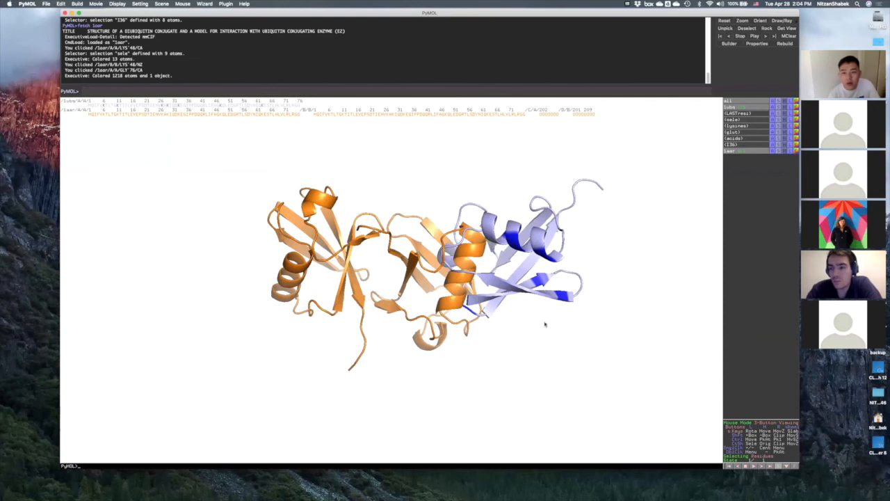
Delete the pkmol selection from the object list
drag(552, 323, 519, 327)
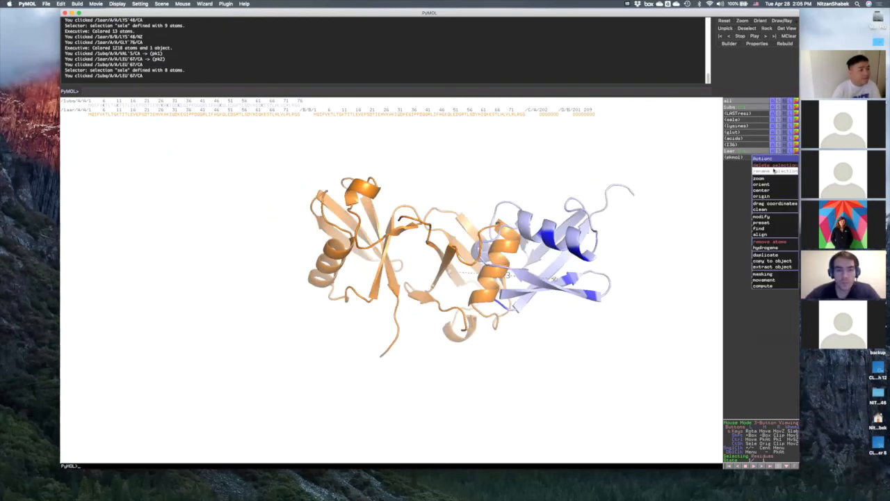
click(772, 165)
drag(453, 302, 446, 302)
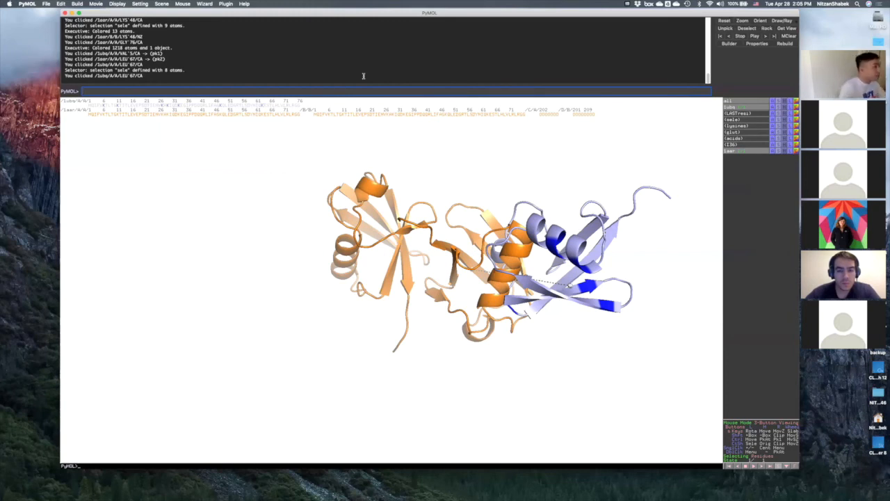
Superimpose 1ubq on 1aar with the command align 1ubq, 1aar
text(align)
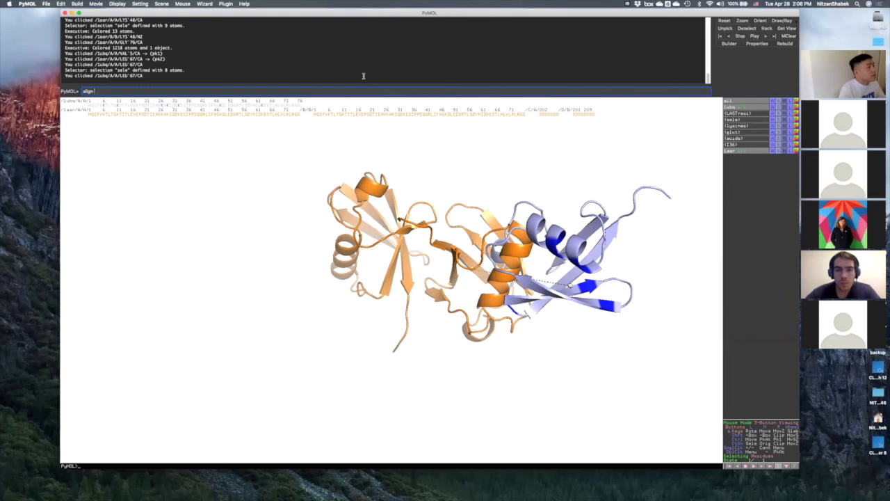
text(1)
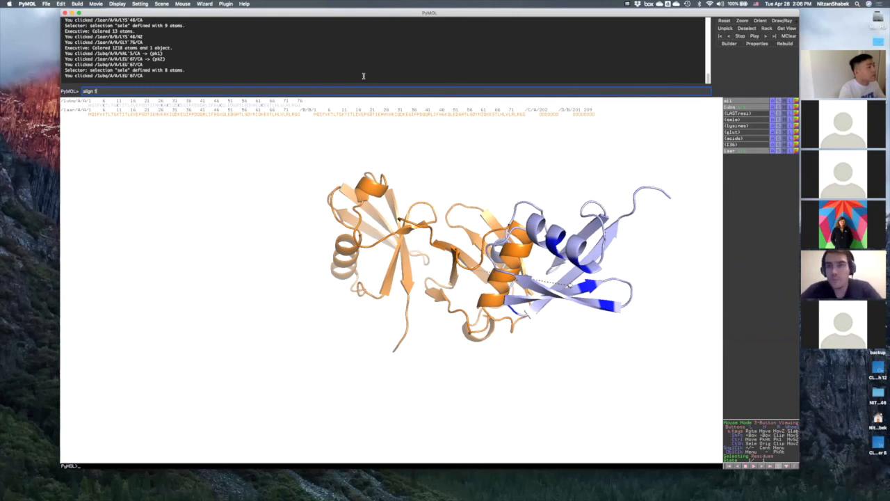
text(ubq)
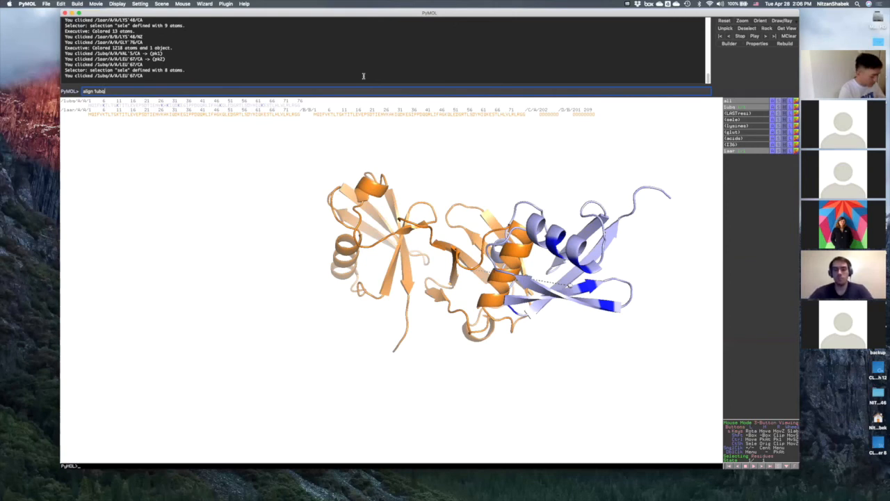
text(,)
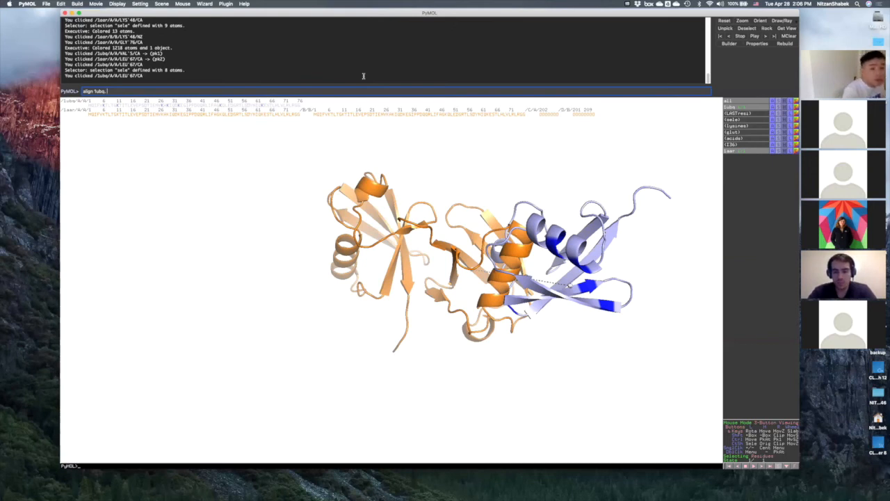
text(1a)
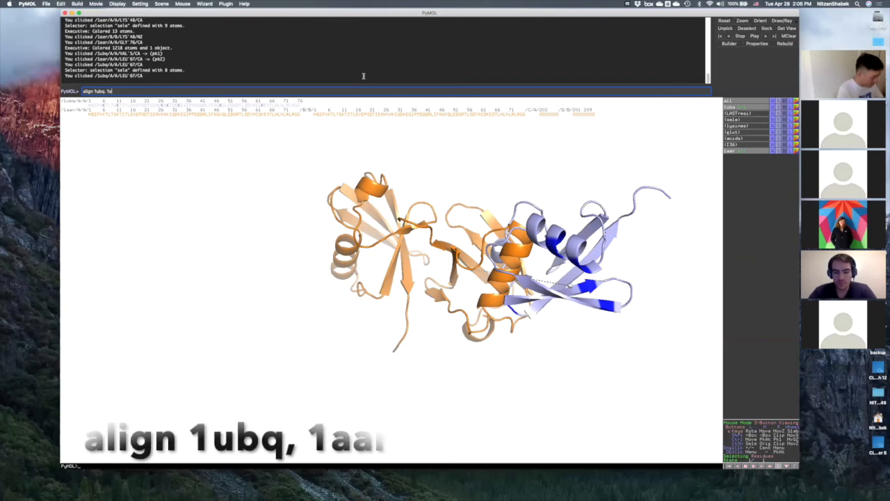
text(ar,)
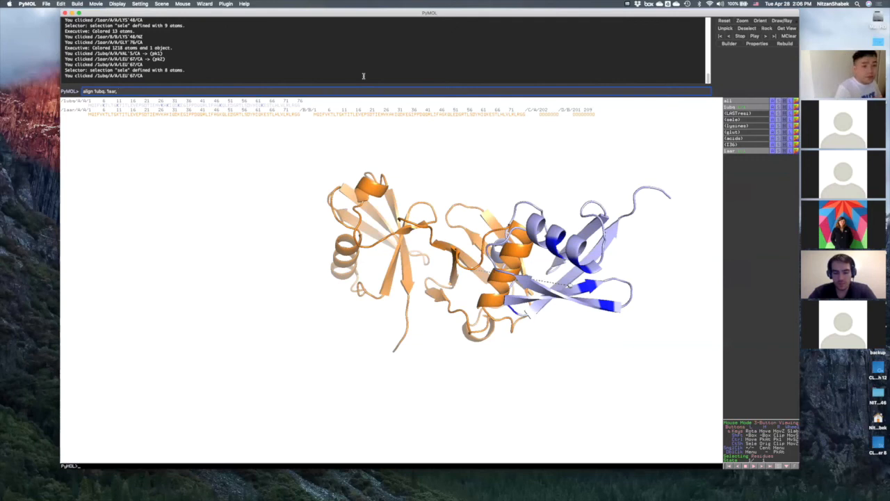
key(Return)
key(Up)
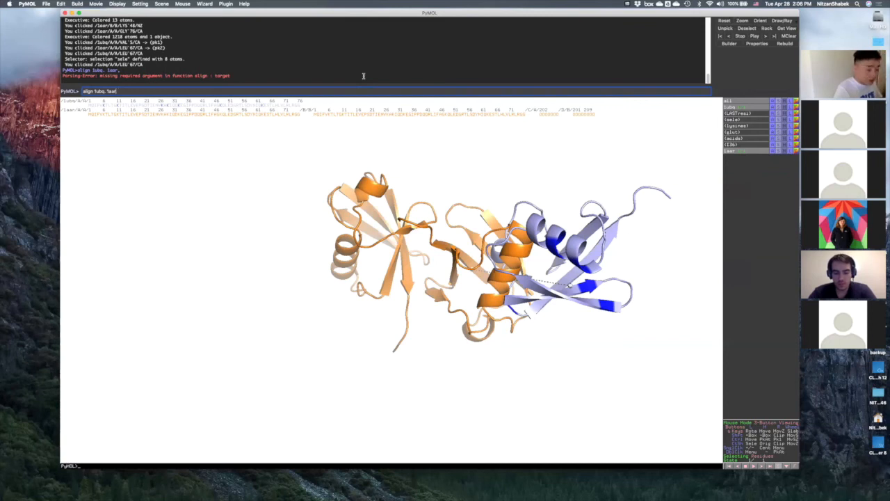
key(BackSpace)
key(Return)
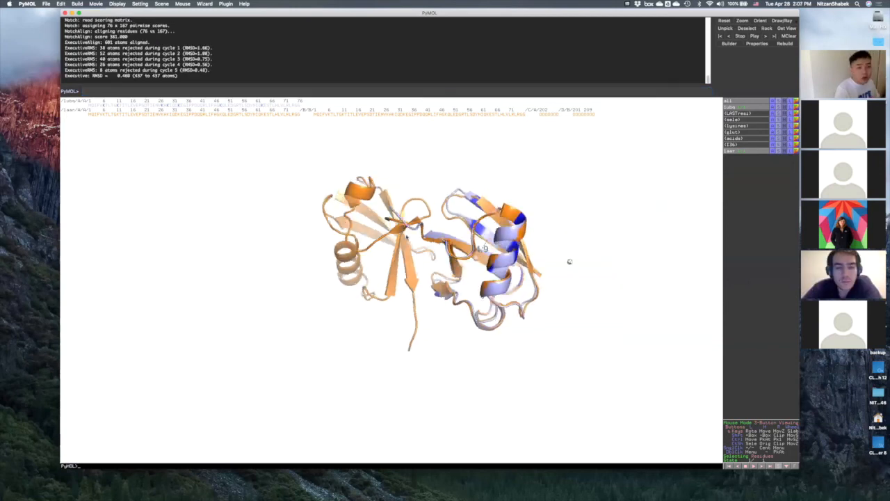
Examine how 1ubq overlaps the aligned 1aar subunit from several angles, including close up at the C-terminal tails
mouse_move(569, 261)
mouse_down()
mouse_move(455, 269)
mouse_move(564, 278)
mouse_move(572, 288)
mouse_move(564, 251)
mouse_up()
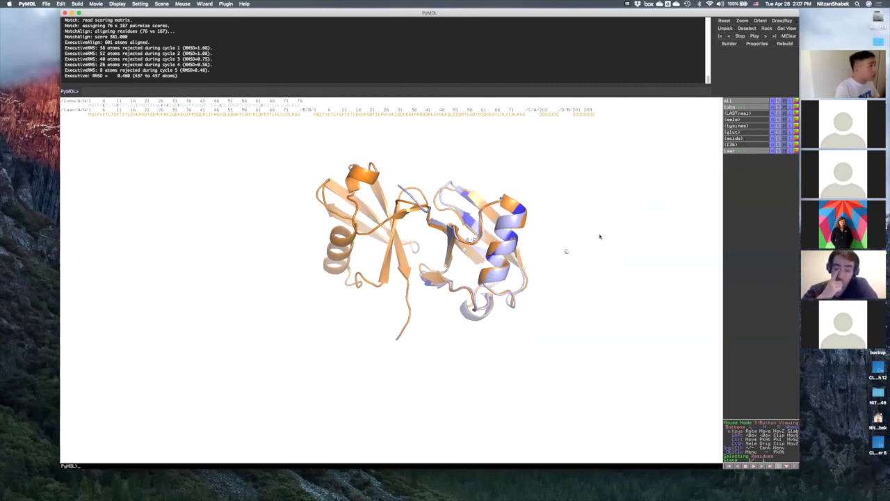
drag(600, 236, 538, 328)
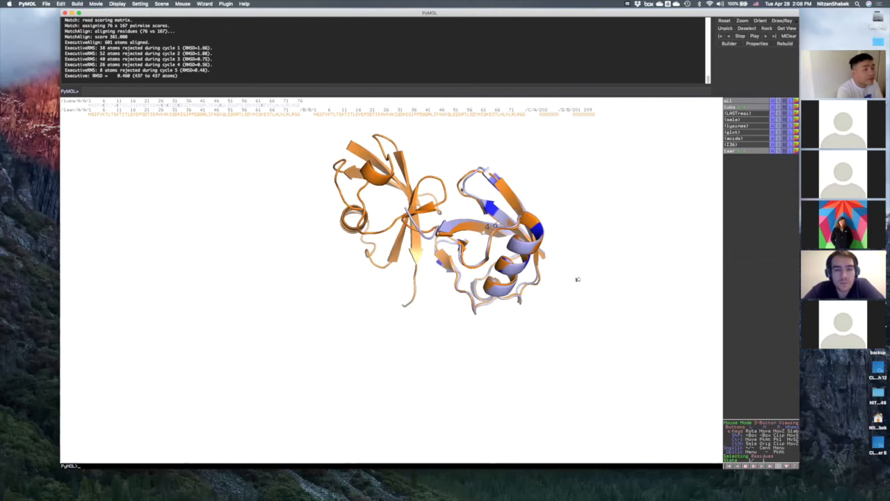
middle_click(467, 181)
middle_drag(336, 292, 421, 226)
right_drag(421, 227, 422, 327)
drag(424, 230, 445, 256)
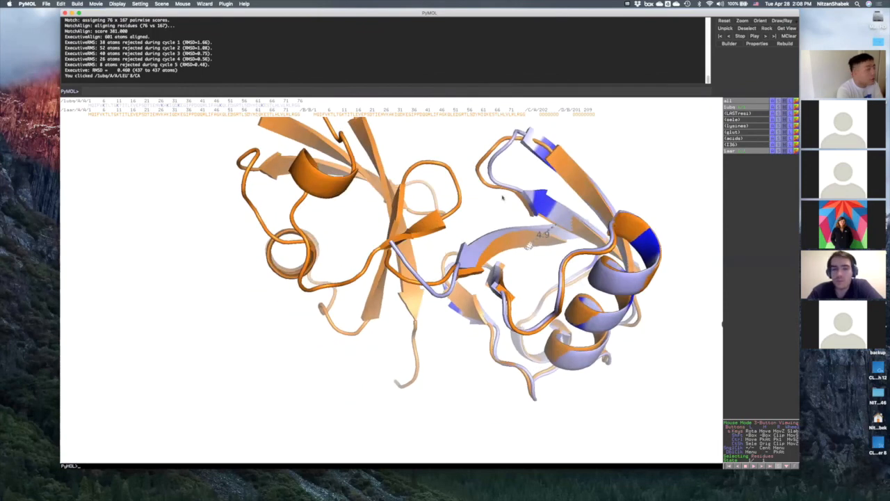
drag(721, 322, 717, 329)
drag(696, 297, 435, 214)
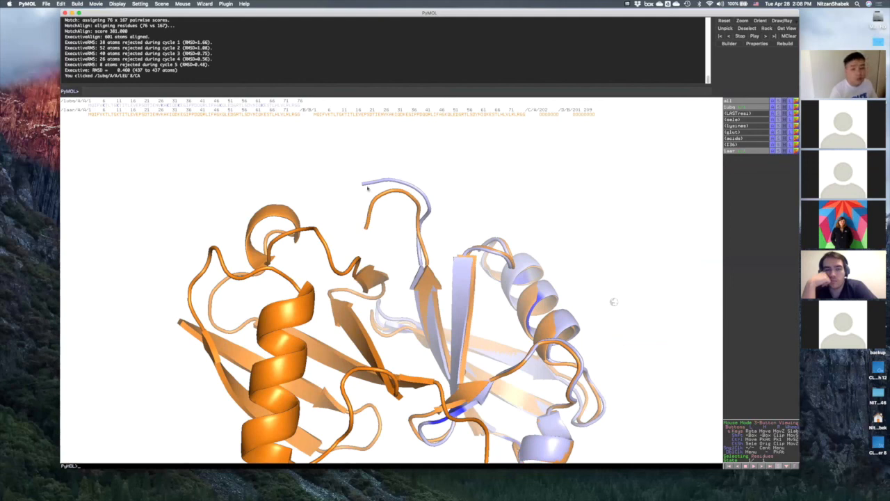
drag(613, 302, 460, 215)
drag(540, 200, 673, 139)
right_drag(674, 132, 586, 243)
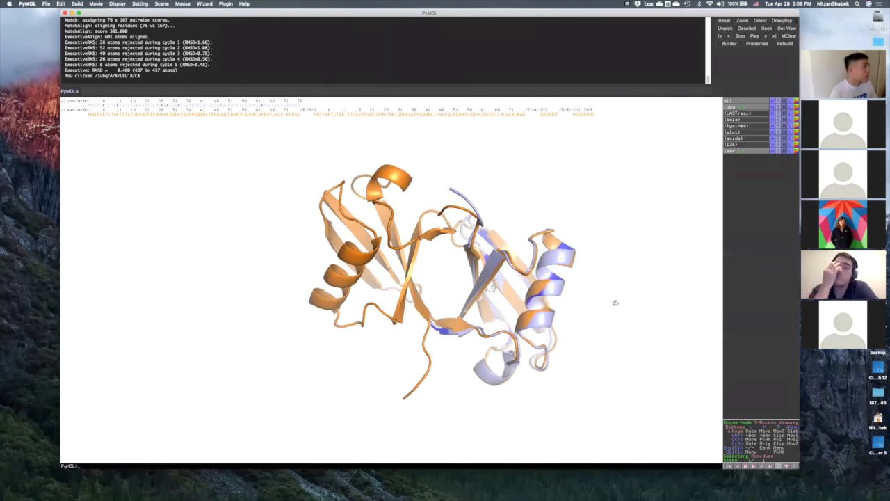
Run help select and read through the command's usage, arguments, notes and examples
click(310, 92)
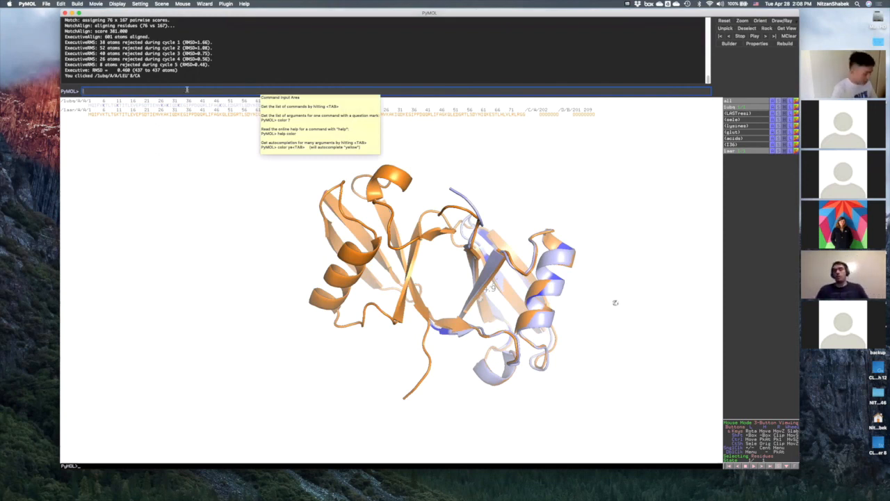
text(help)
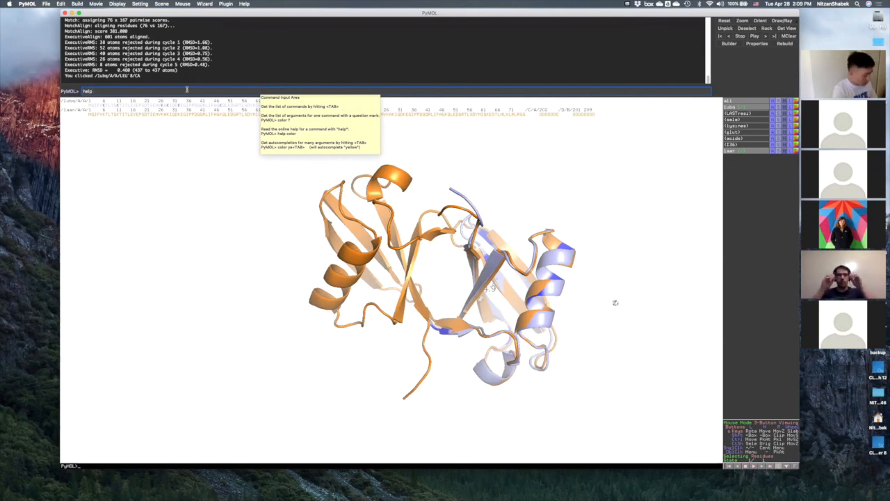
text( sele)
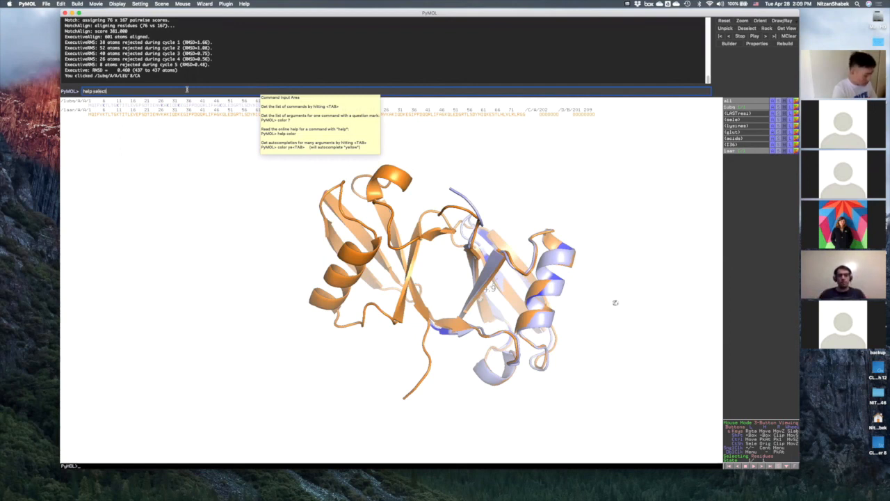
text(ct)
key(Return)
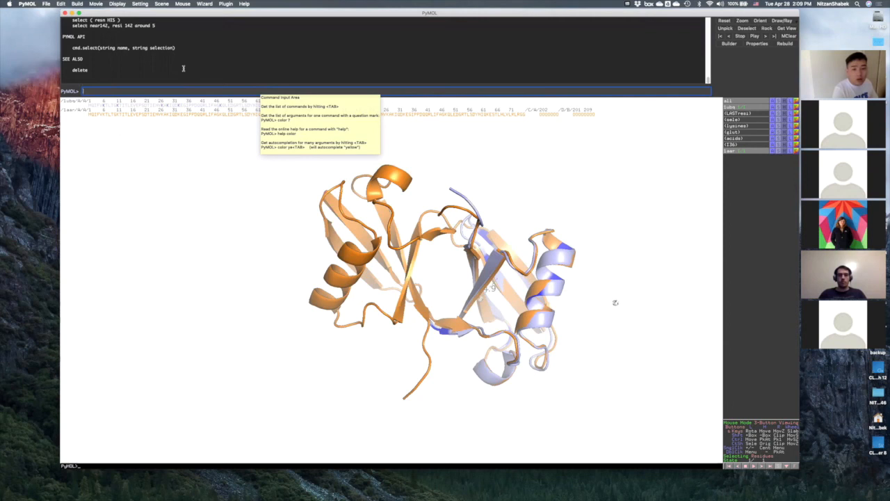
scroll(183, 68, up, 6)
scroll(183, 68, up, 4)
scroll(183, 68, down, 4)
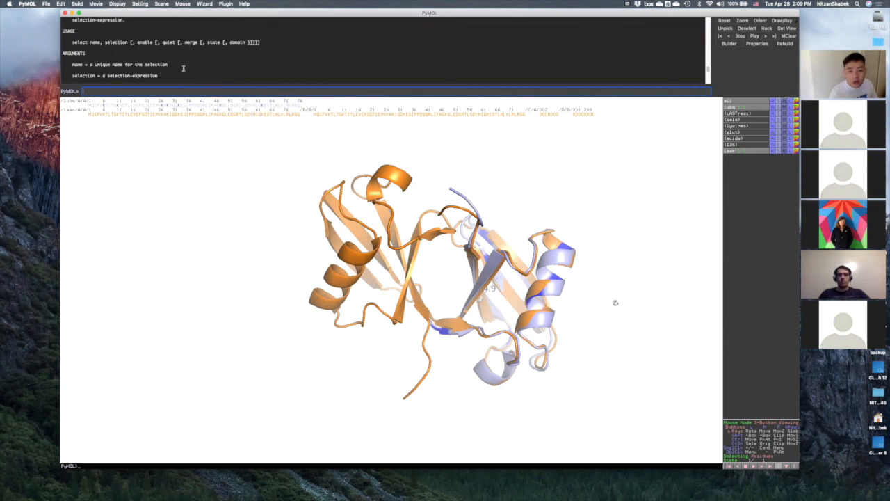
scroll(174, 71, down, 5)
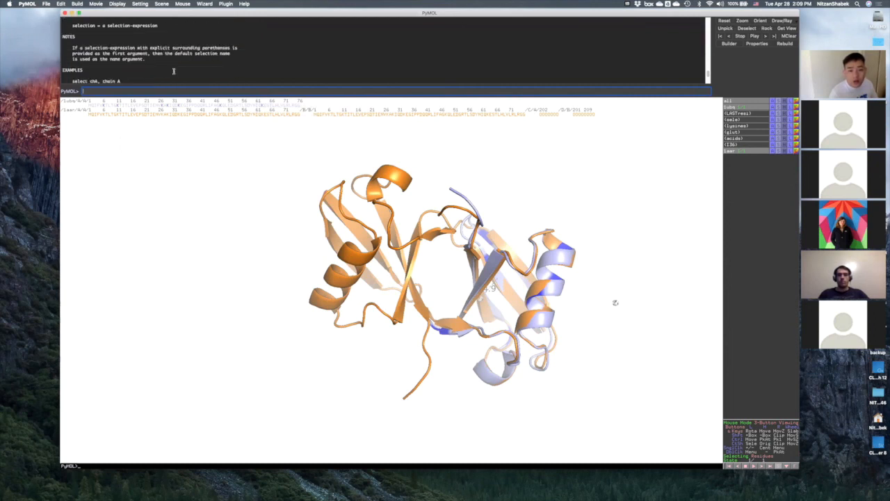
scroll(174, 71, down, 3)
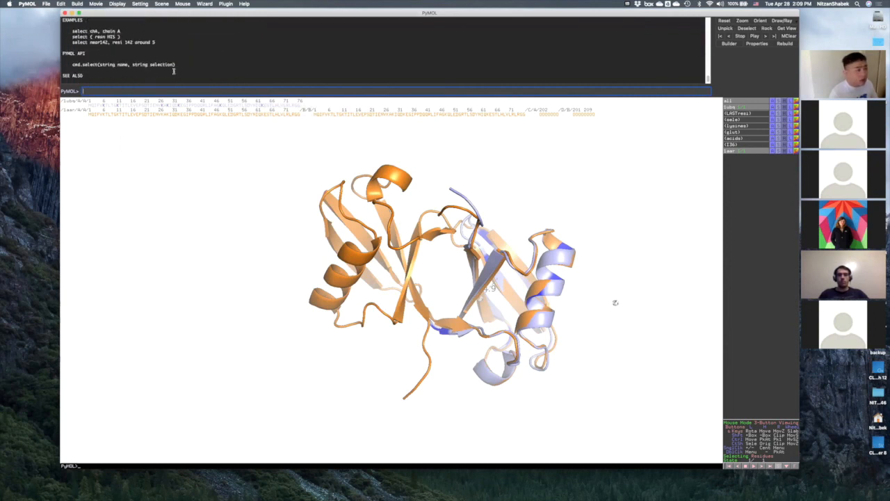
Read back through the help text for the select command, from its examples up to its description
scroll(174, 71, down, 2)
scroll(174, 71, up, 5)
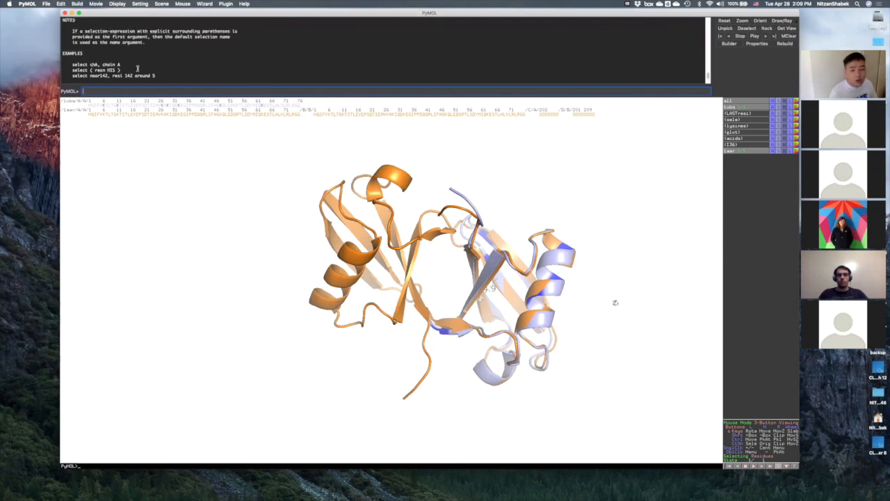
scroll(139, 67, up, 1)
scroll(139, 67, up, 8)
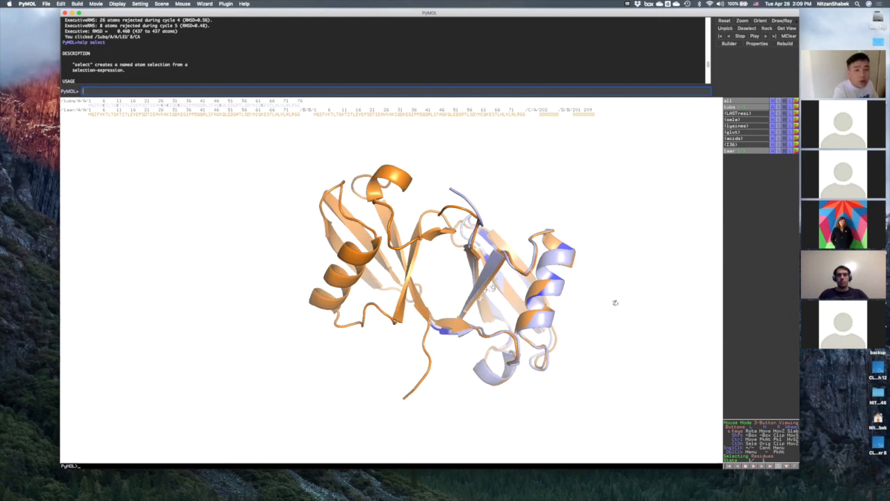
key(super+Tab)
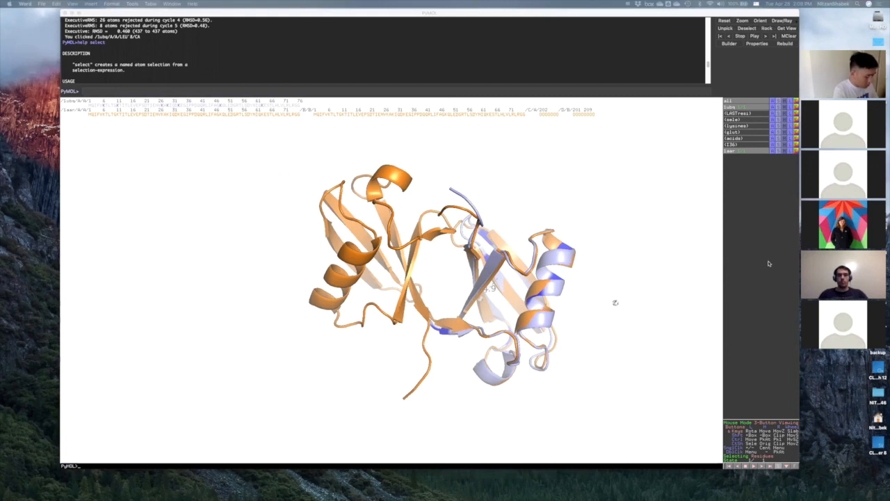
Measure the distance from the CA atom of Gly76 in 1aar chain B to the CA atom of Lys48 in 1ubq
drag(615, 302, 638, 274)
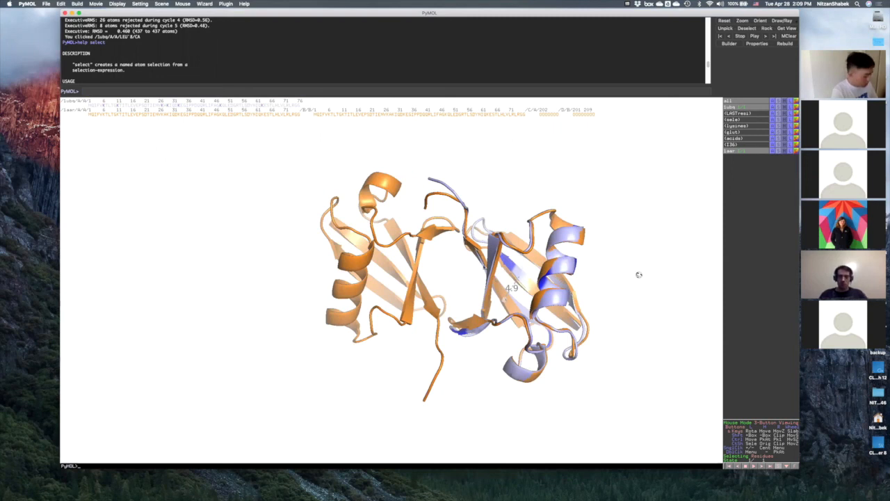
drag(639, 275, 605, 256)
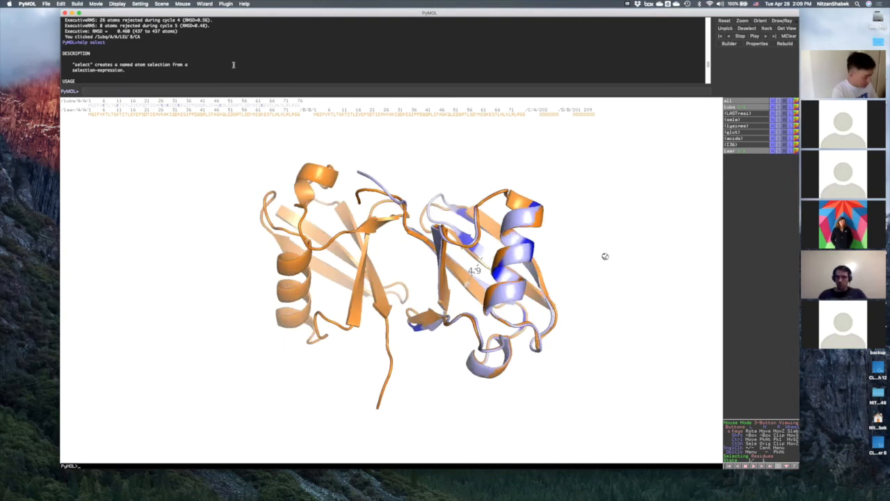
click(200, 4)
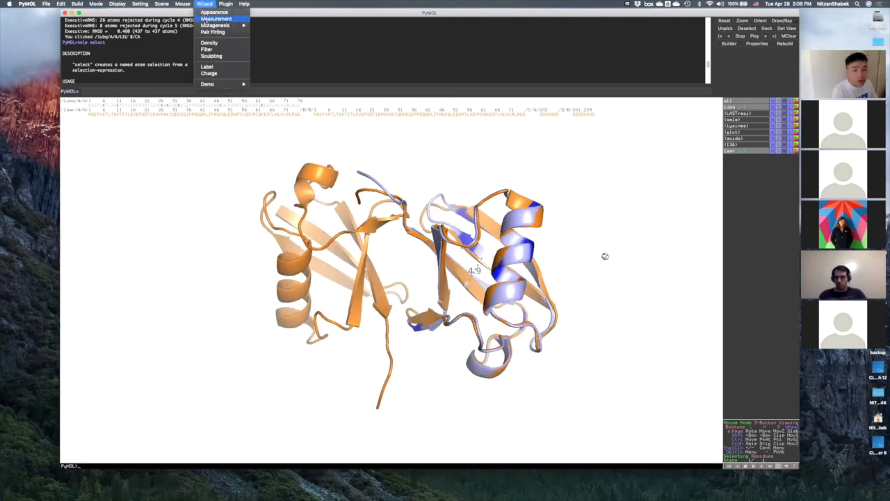
click(214, 19)
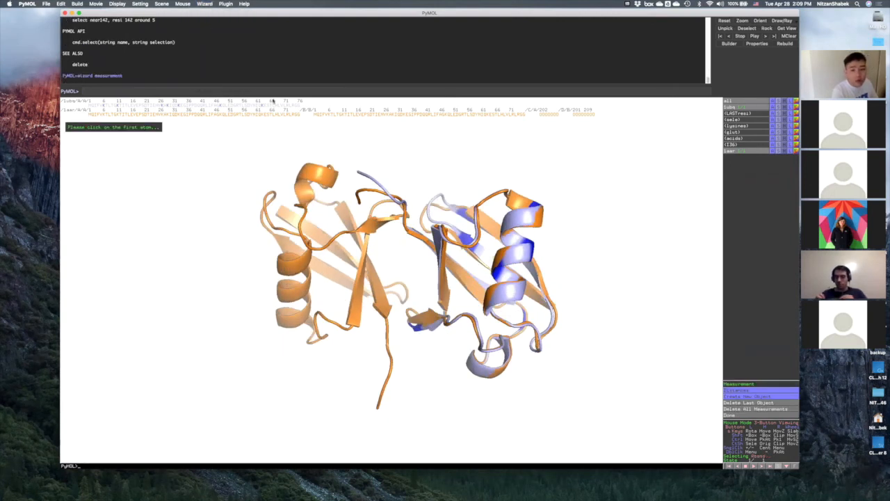
click(379, 408)
click(415, 328)
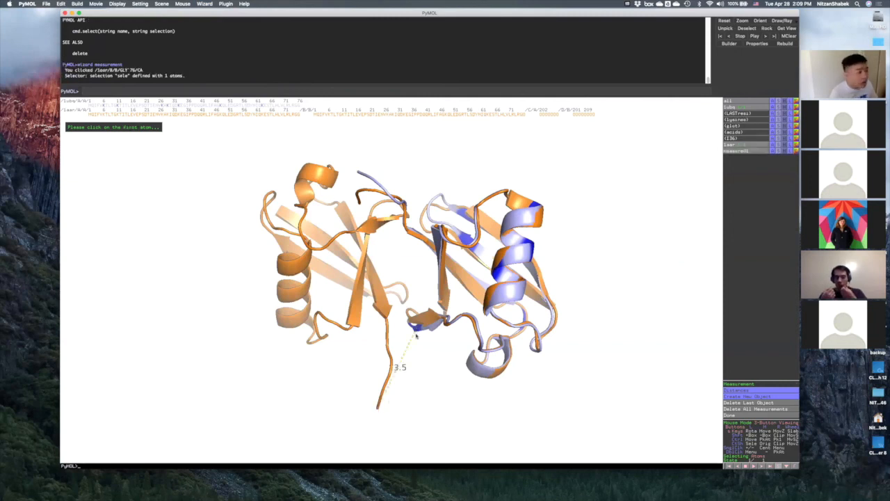
Hide 1aar and generate the symmetry mates of 1ubq within 20 Å
drag(479, 401, 557, 229)
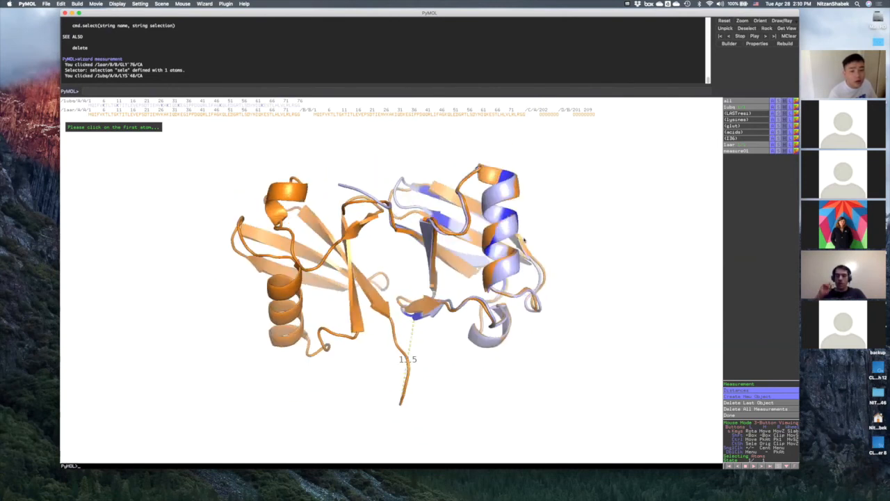
click(753, 145)
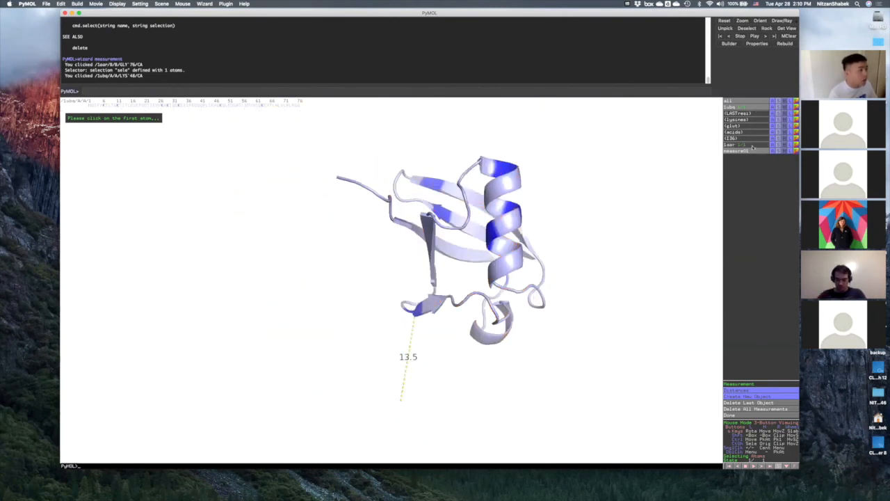
click(773, 108)
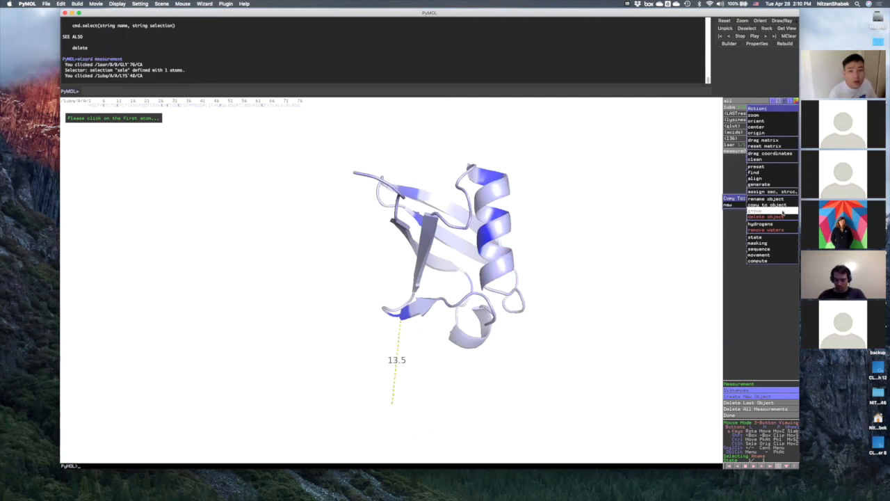
mouse_move(782, 179)
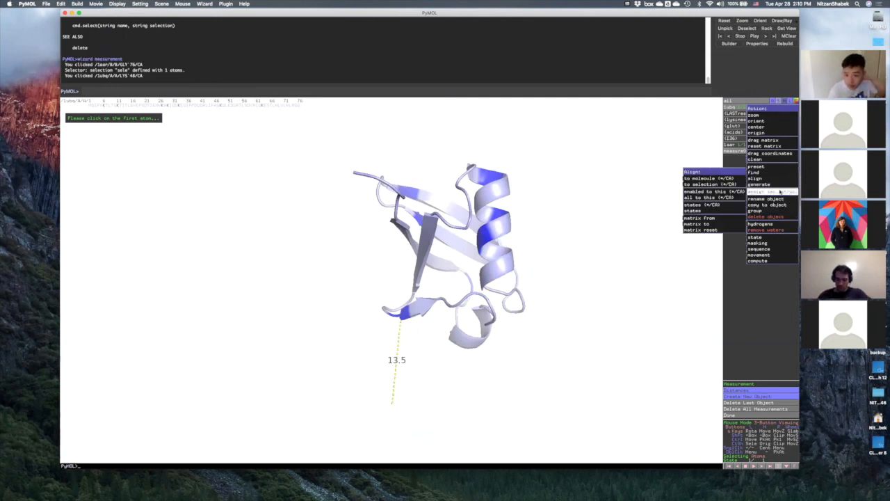
mouse_move(712, 190)
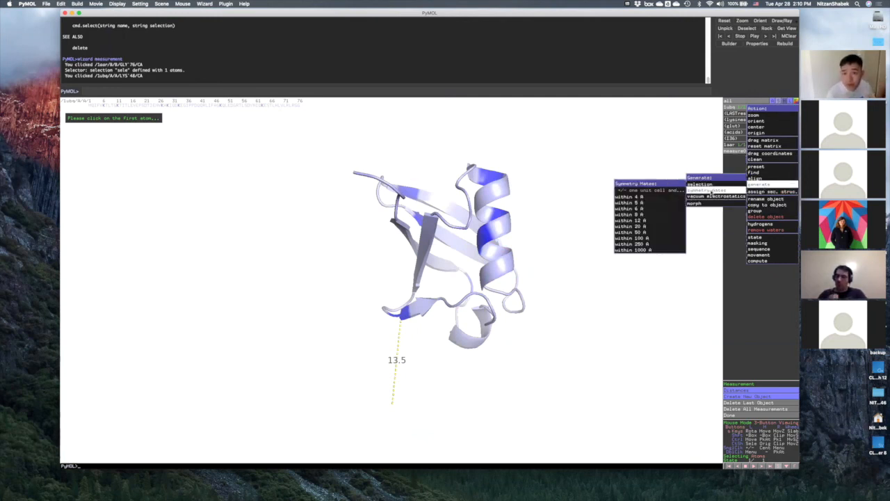
click(635, 228)
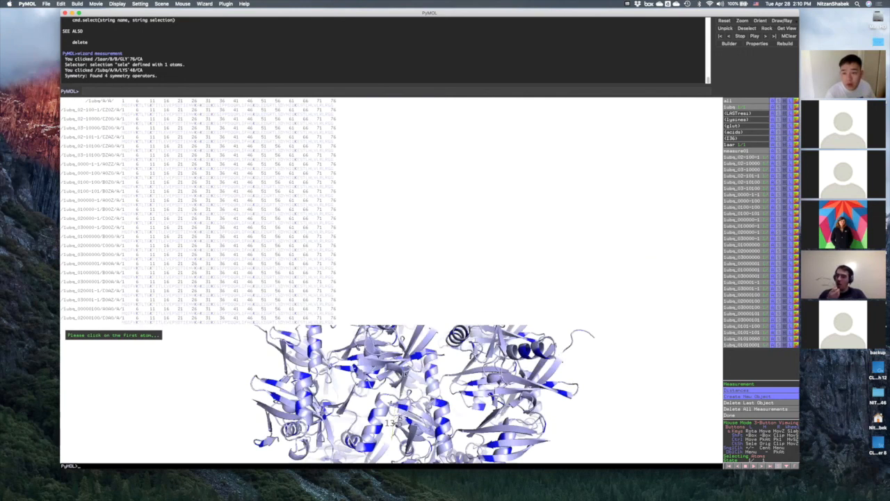
Hide the sequence display and examine the crystal packing of the 1ubq symmetry mates from several angles and distances
click(777, 466)
right_drag(444, 266, 459, 174)
drag(459, 174, 492, 277)
right_drag(493, 277, 556, 235)
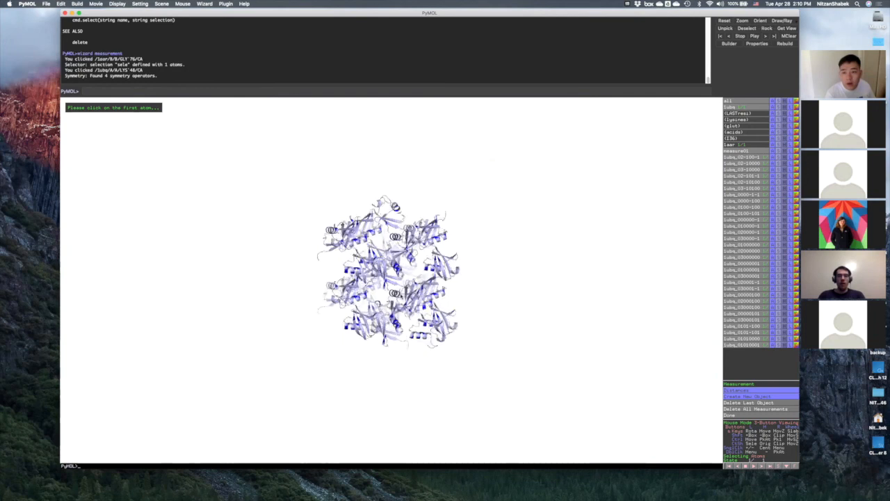
drag(407, 287, 479, 241)
right_drag(480, 241, 169, 350)
drag(362, 278, 497, 183)
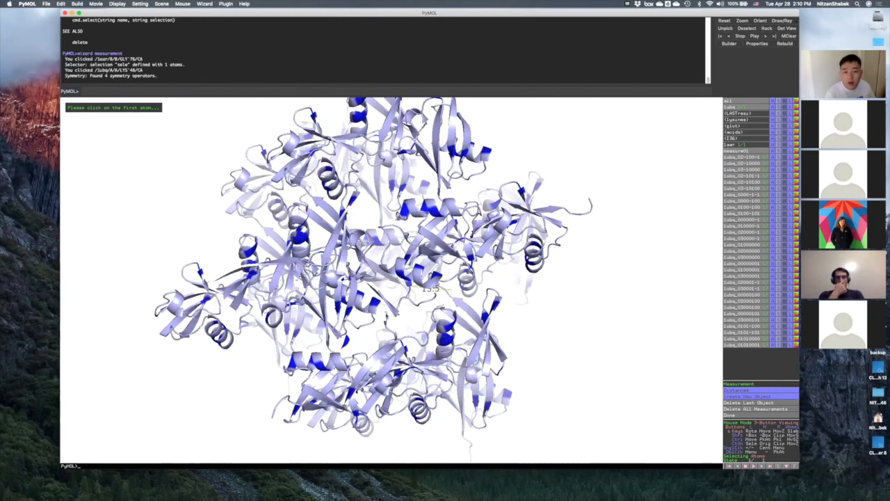
drag(583, 246, 529, 299)
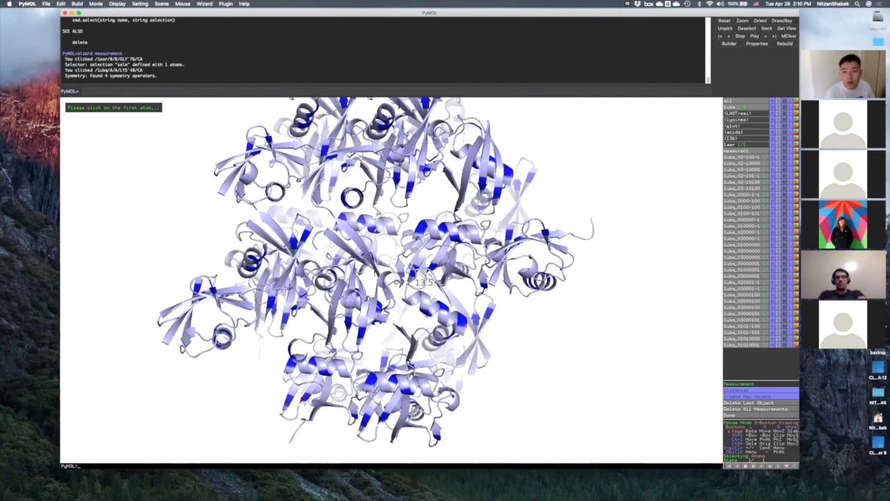
drag(530, 258, 328, 198)
drag(310, 158, 738, 94)
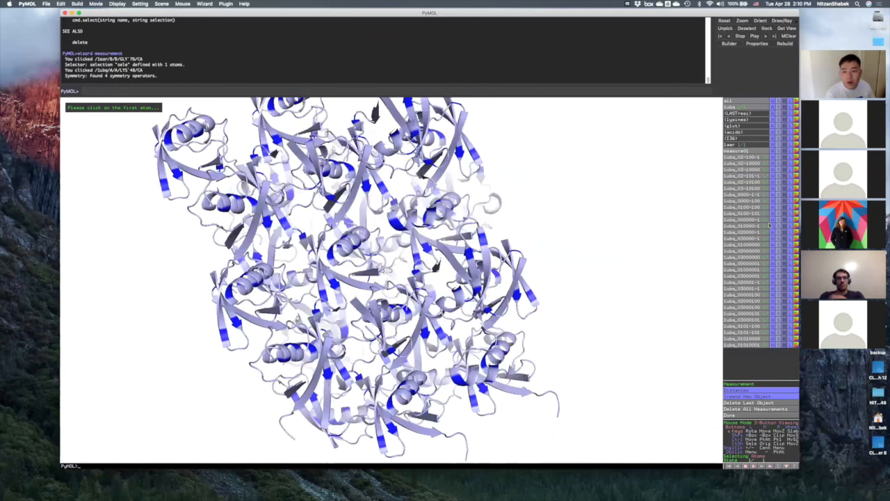
drag(522, 310, 383, 288)
right_drag(382, 289, 383, 215)
drag(382, 215, 302, 280)
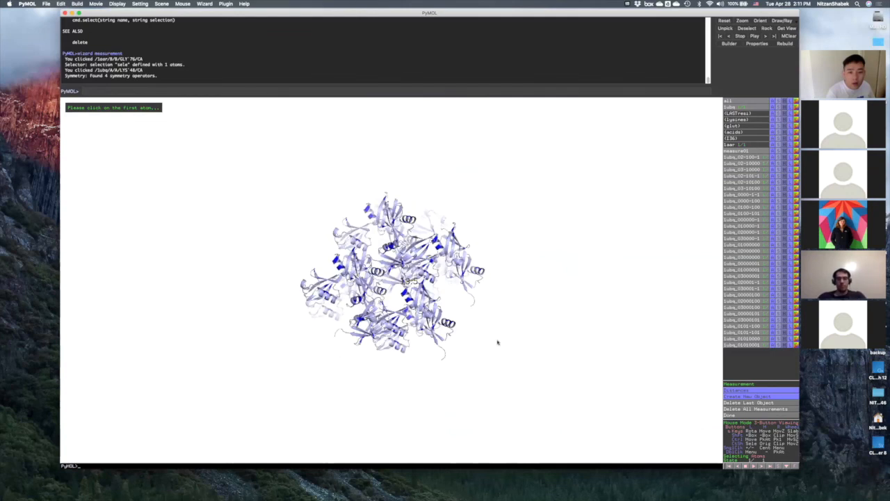
right_drag(476, 235, 471, 339)
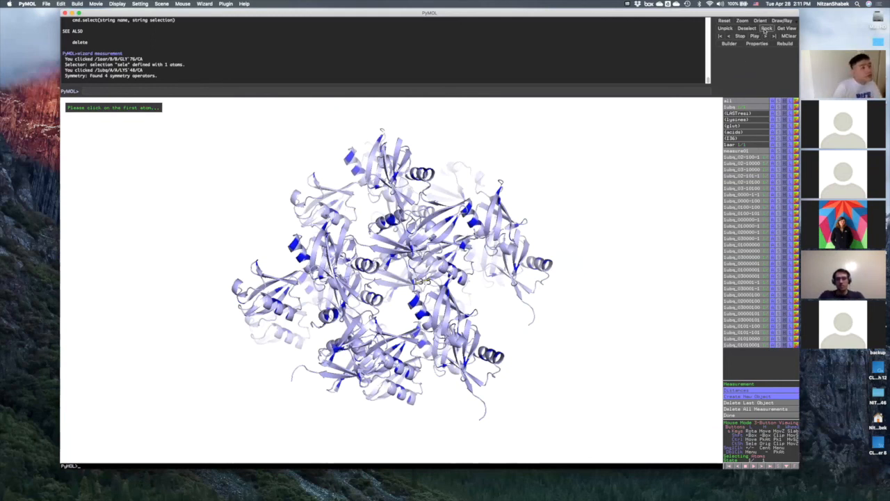
Set the symmetry mate assembly rocking and check which movie export formats are available
click(765, 31)
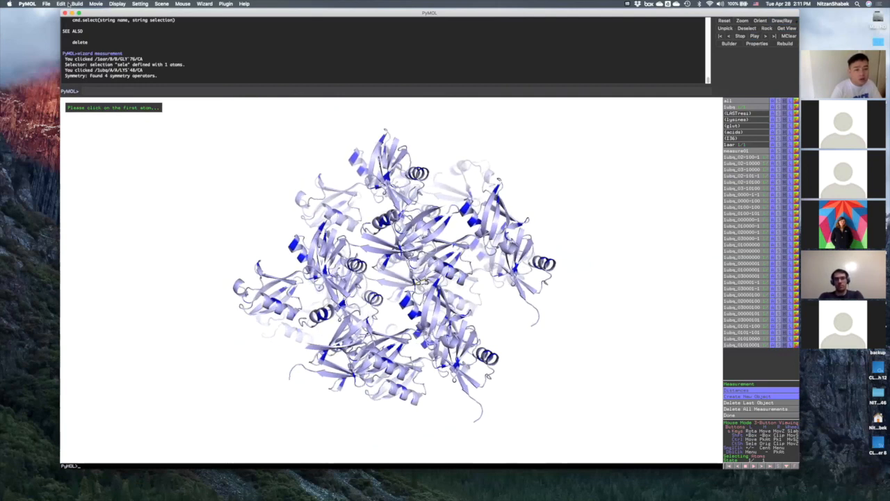
click(46, 5)
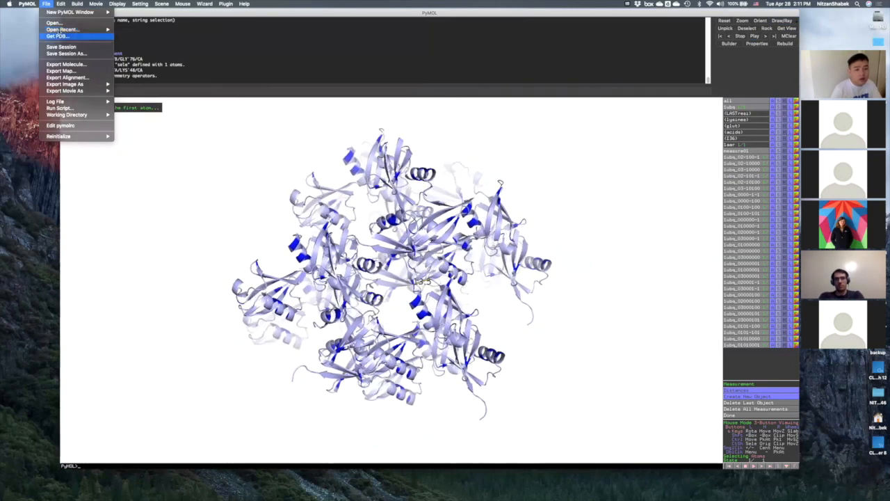
mouse_move(78, 92)
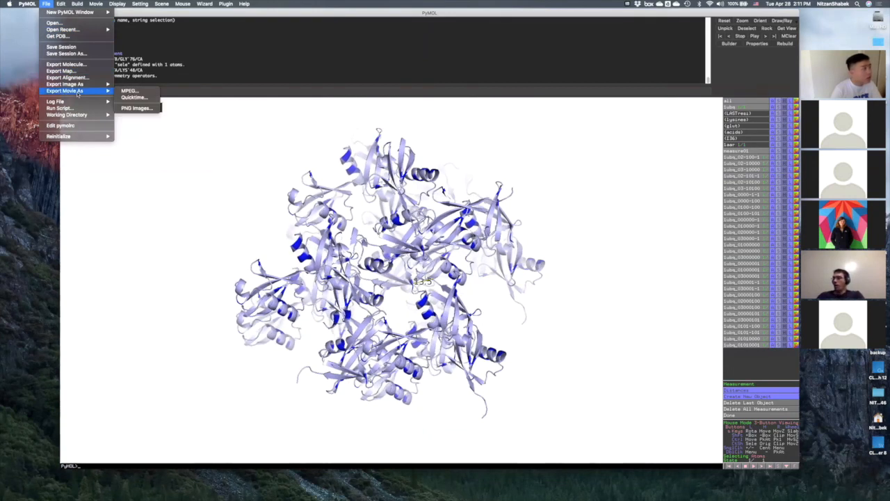
click(528, 142)
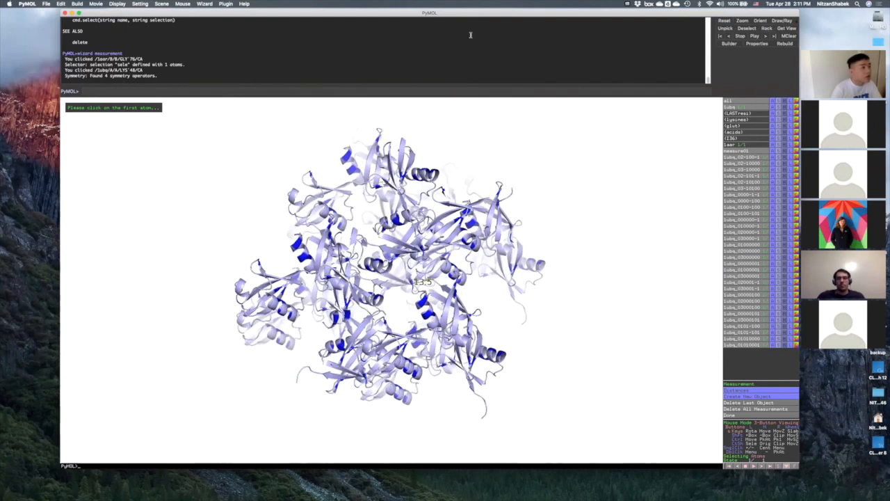
click(162, 4)
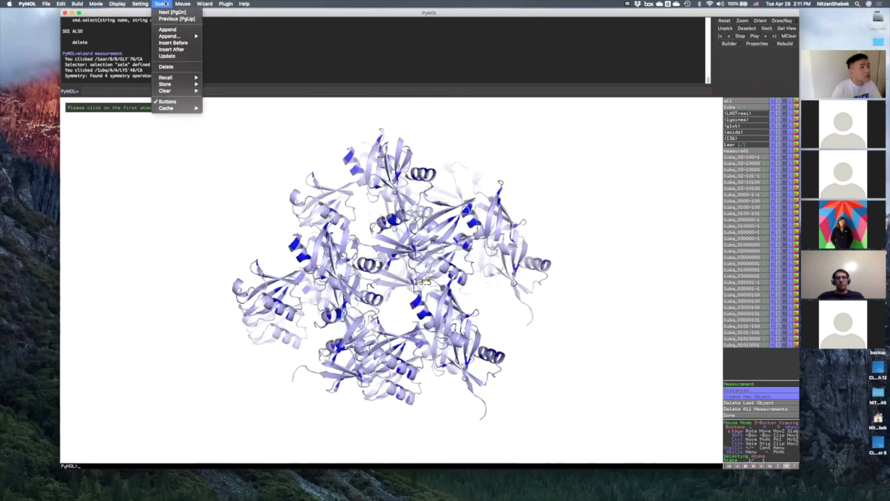
mouse_move(140, 5)
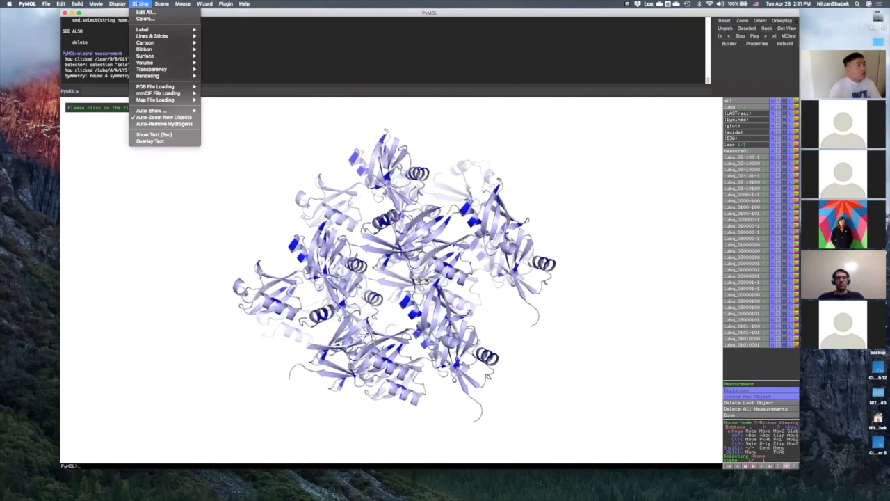
click(218, 179)
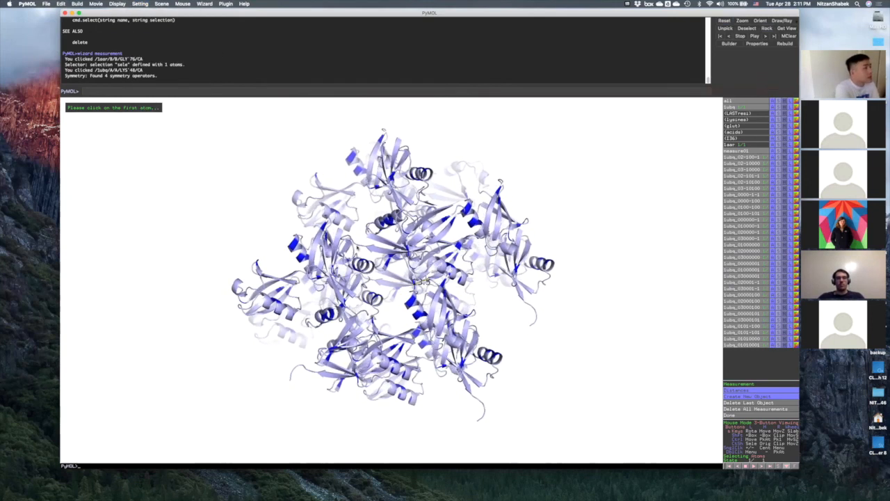